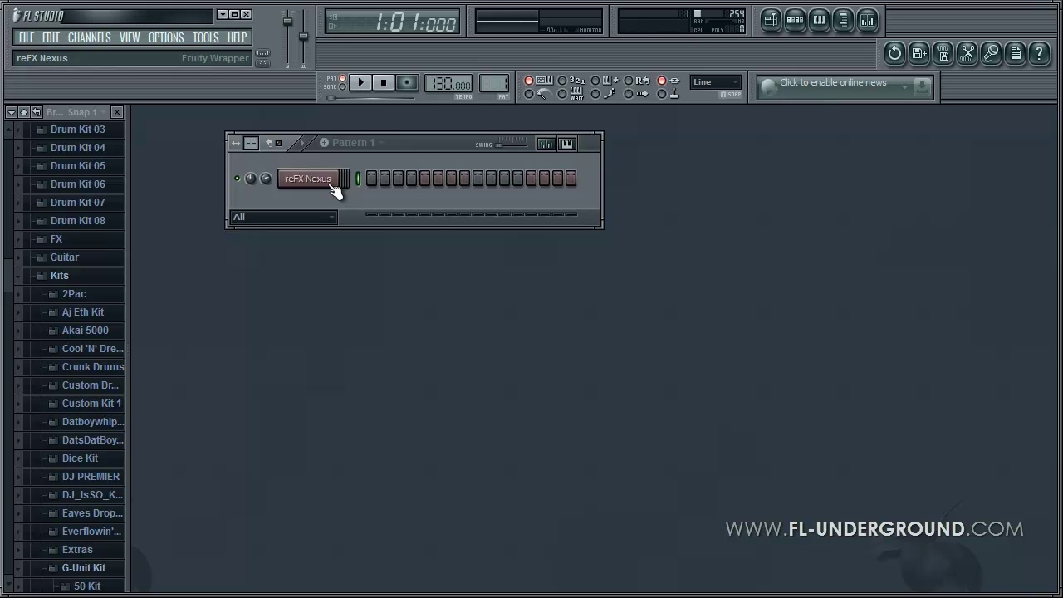
Step: Replace the instrument on the existing channel with a fresh reFX Nexus instance
right_click(331, 185)
mouse_move(391, 349)
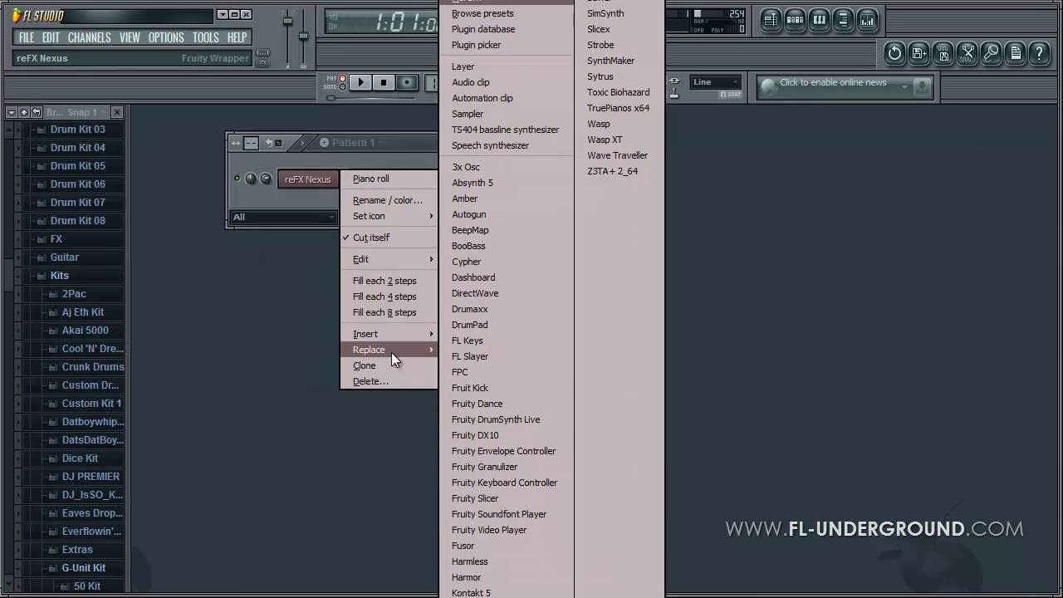
click(482, 595)
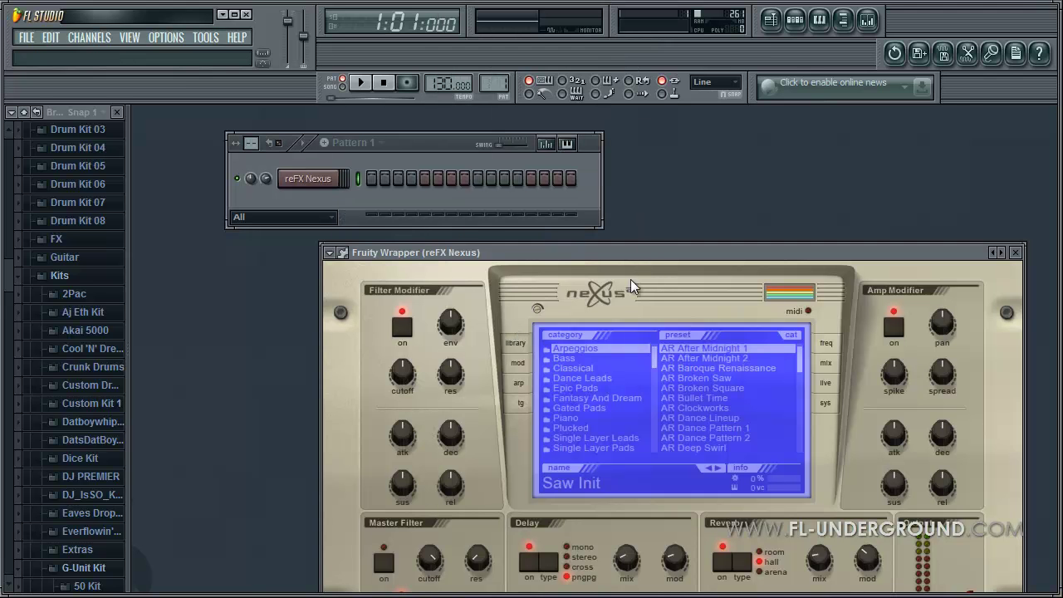
Step: Select the XP Drums Singles category in Nexus and browse its presets to the DR House Kicks group
click(599, 388)
scroll(612, 411, down, 10)
click(619, 370)
scroll(711, 416, down, 8)
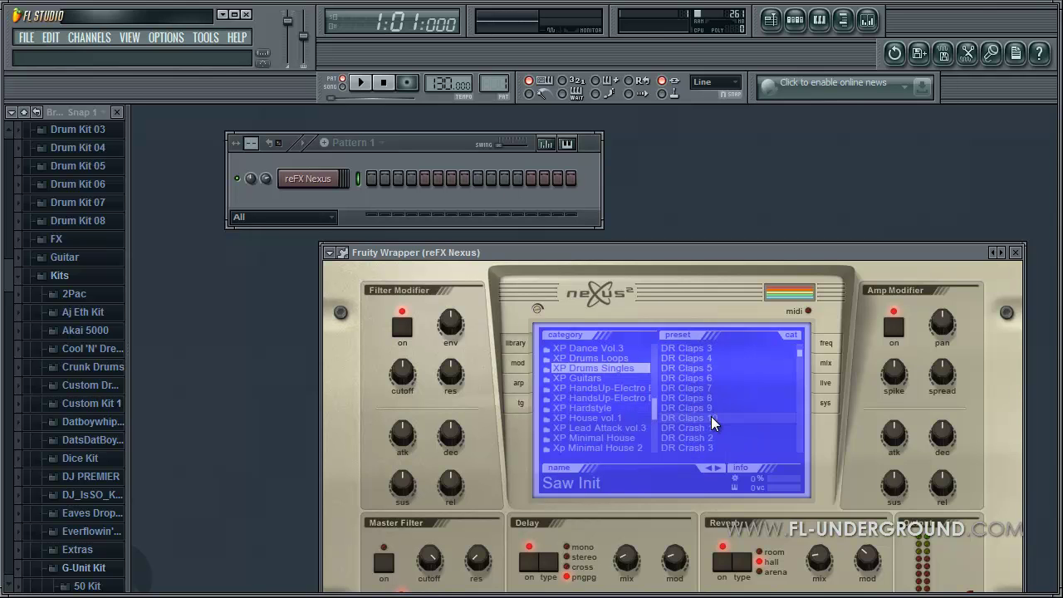
scroll(717, 419, down, 8)
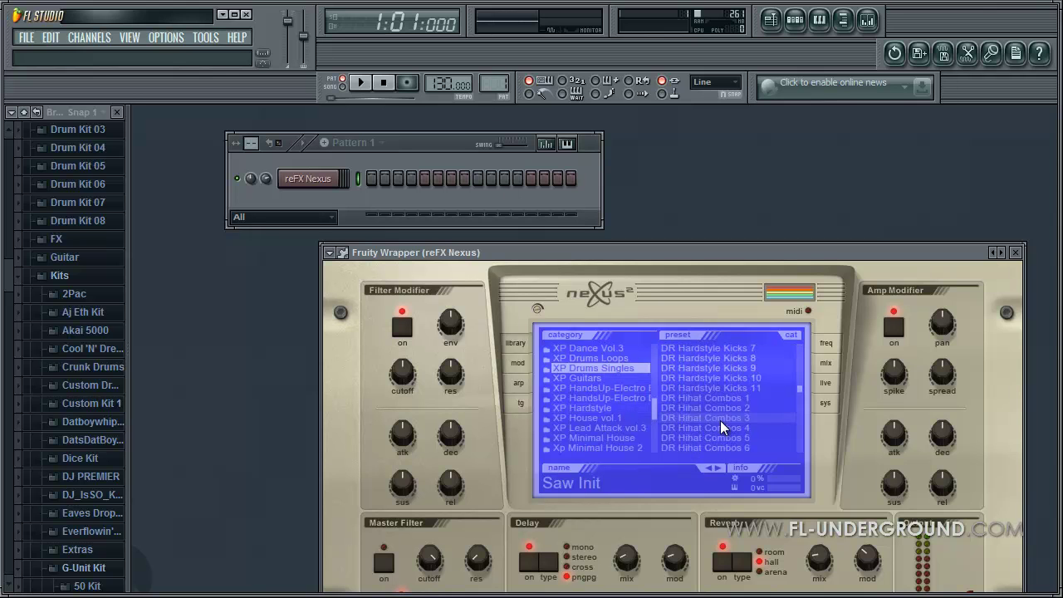
scroll(720, 415, down, 2)
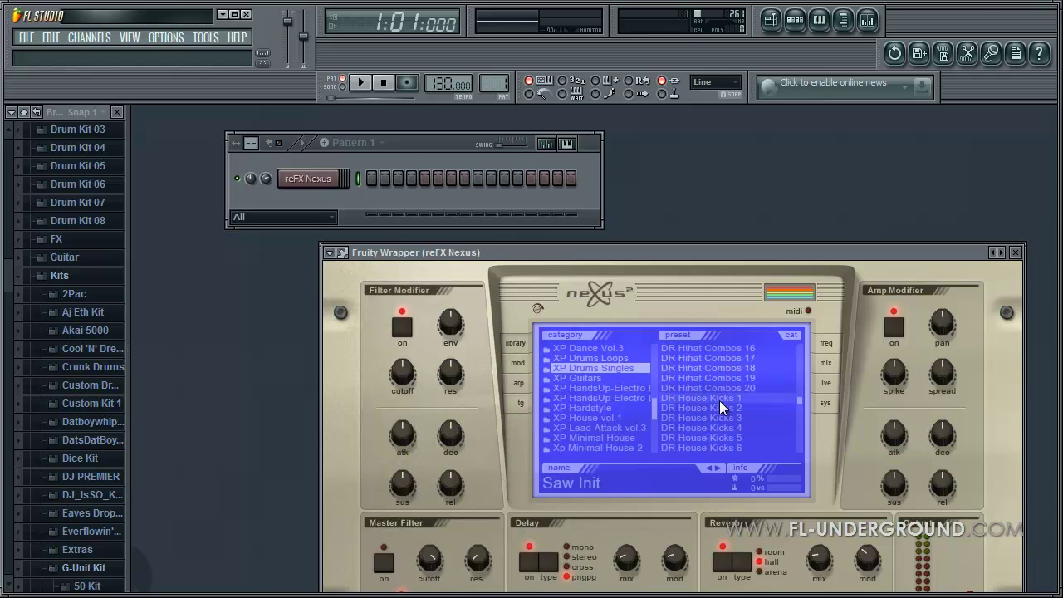
Step: Audition several DR House Kicks presets and load DR House Kicks 3
click(722, 407)
click(726, 418)
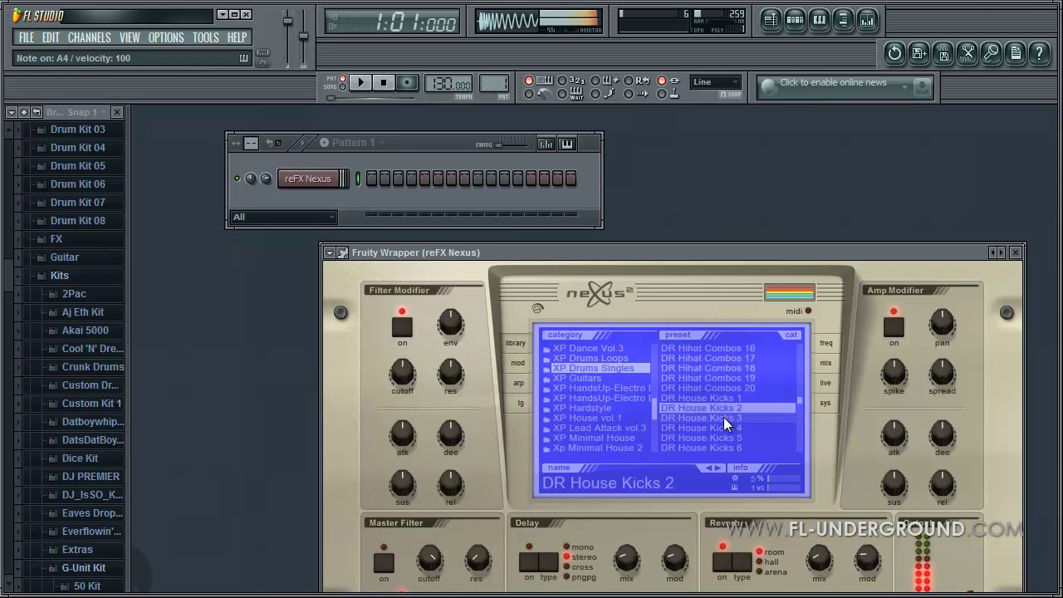
click(725, 428)
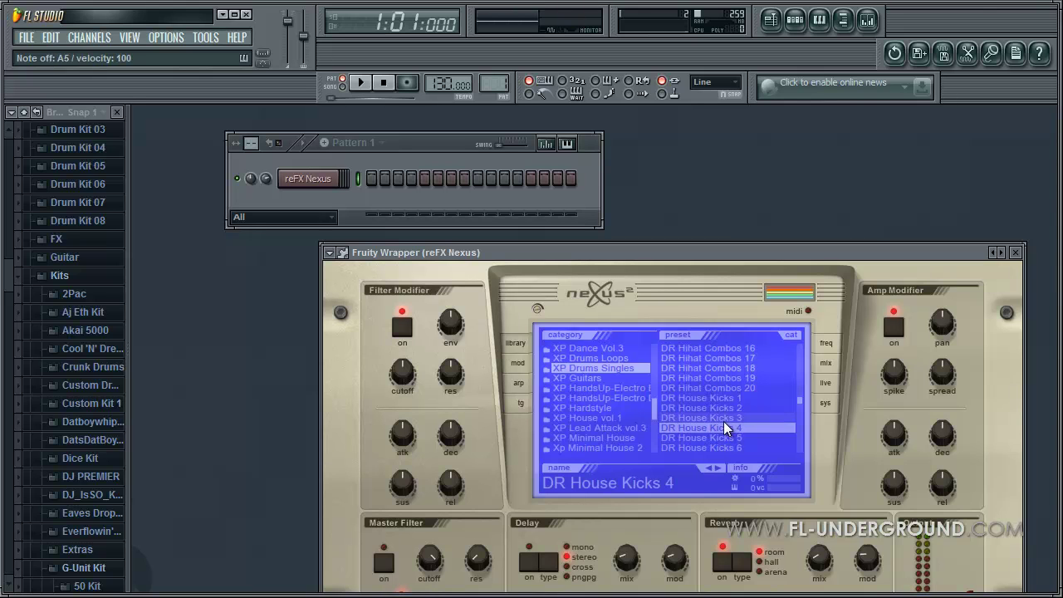
scroll(724, 420, down, 5)
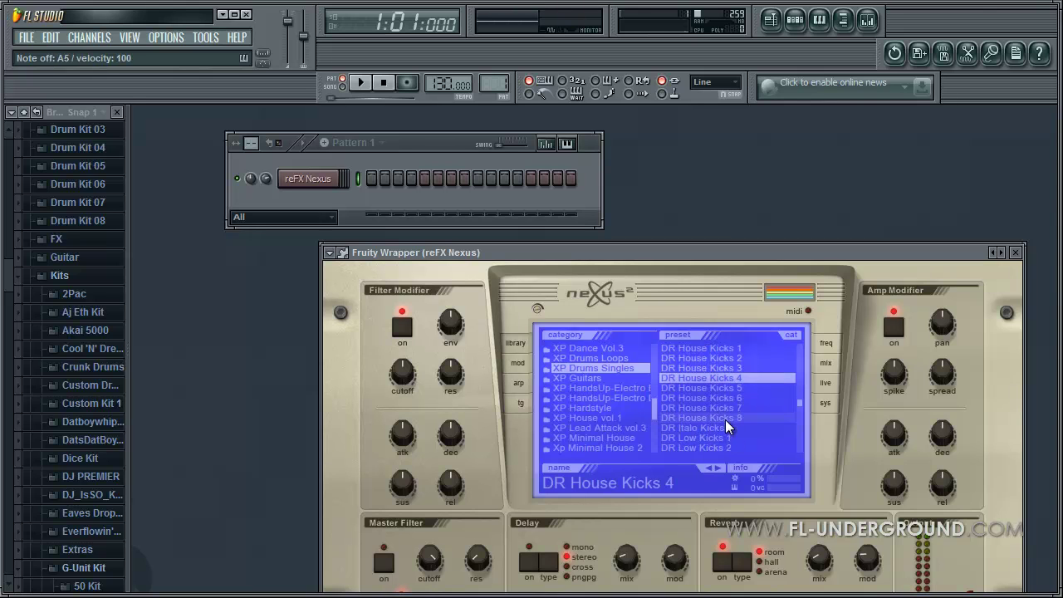
click(725, 368)
Step: Open the reFX Nexus channel's piano roll and place one-beat C5 notes on beats 1 and 3 of bars 1 and 2
right_click(345, 181)
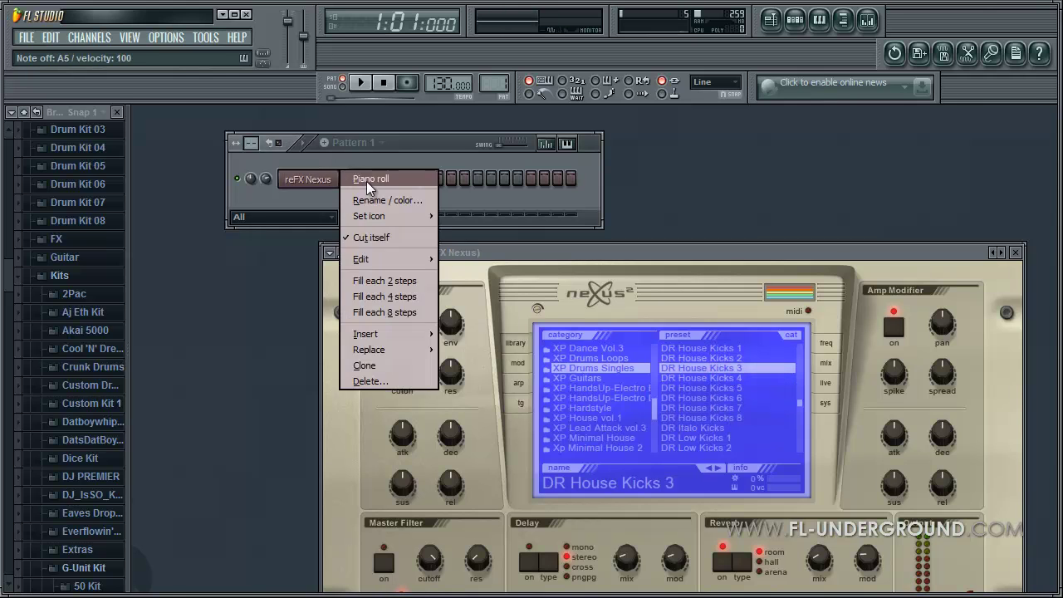
click(367, 181)
click(191, 321)
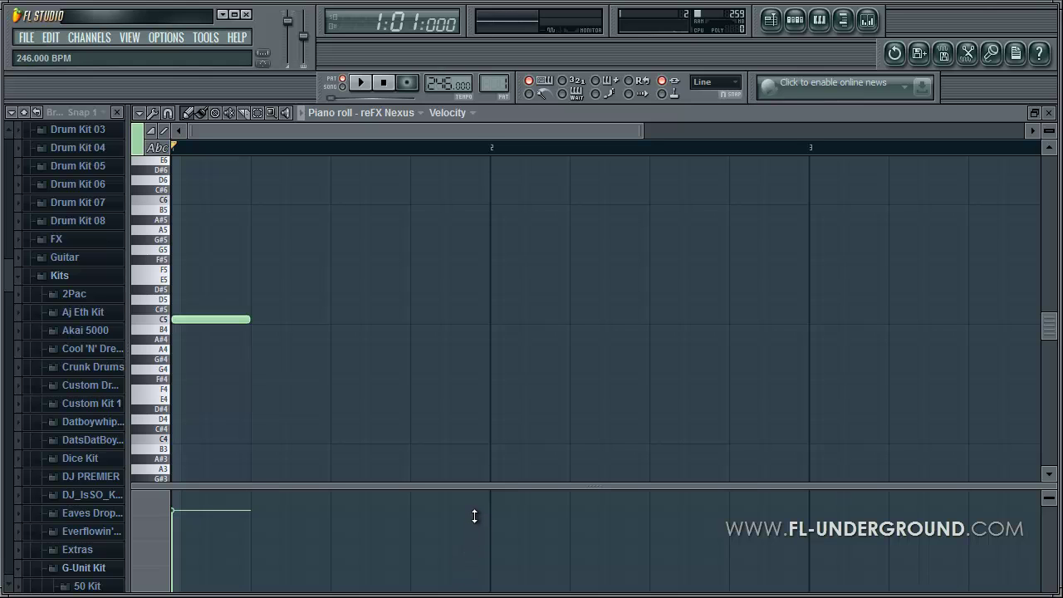
click(332, 320)
double_click(332, 321)
click(517, 265)
click(493, 319)
click(656, 319)
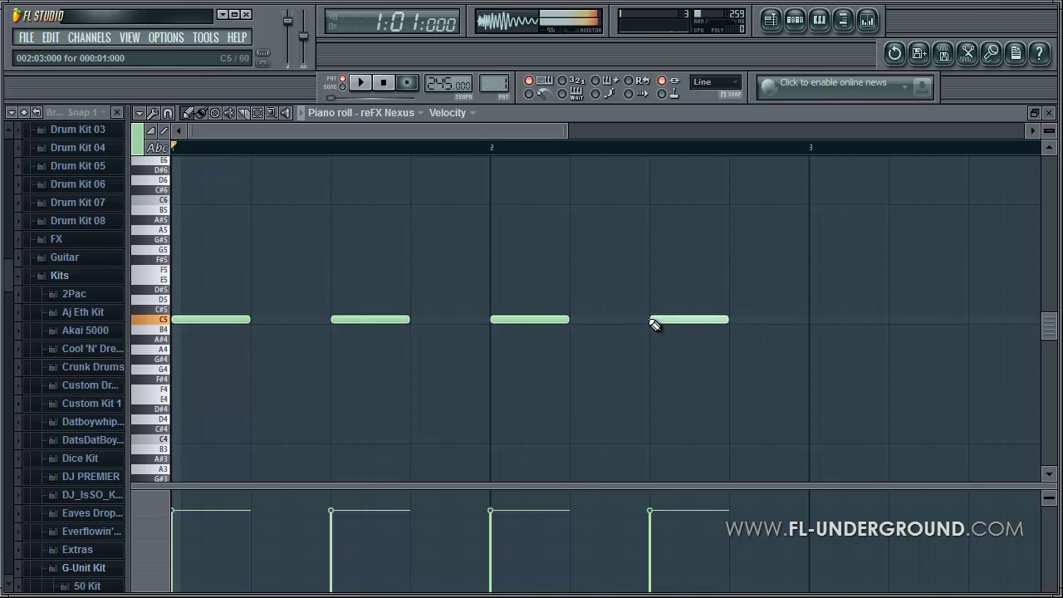
Step: Select all four kick notes and shorten them together to half a beat
key(ctrl+a)
double_click(244, 319)
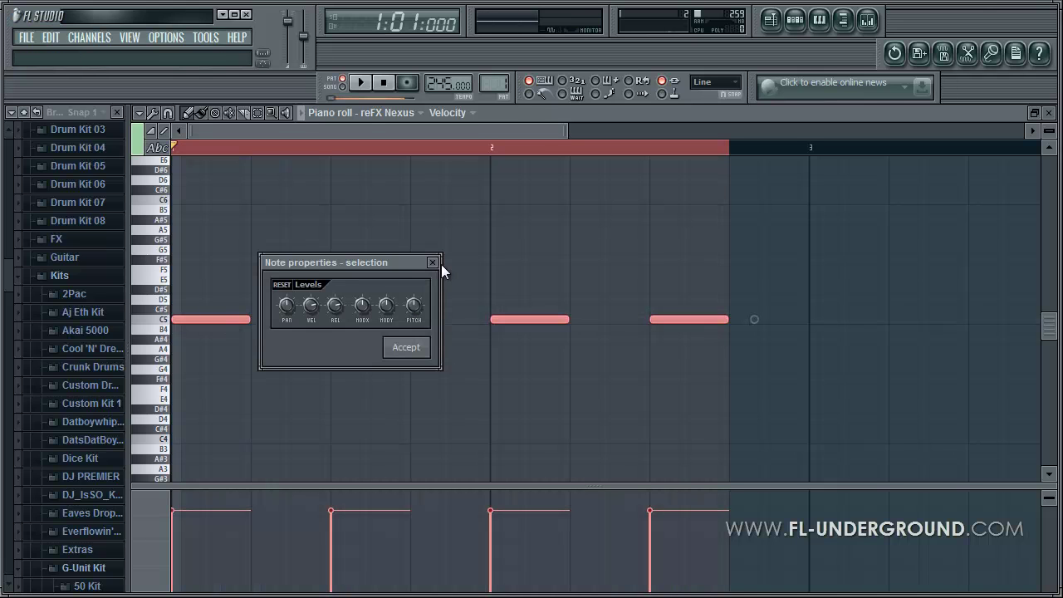
click(432, 263)
mouse_move(247, 319)
mouse_down()
mouse_move(211, 318)
mouse_move(235, 319)
mouse_up()
click(270, 319)
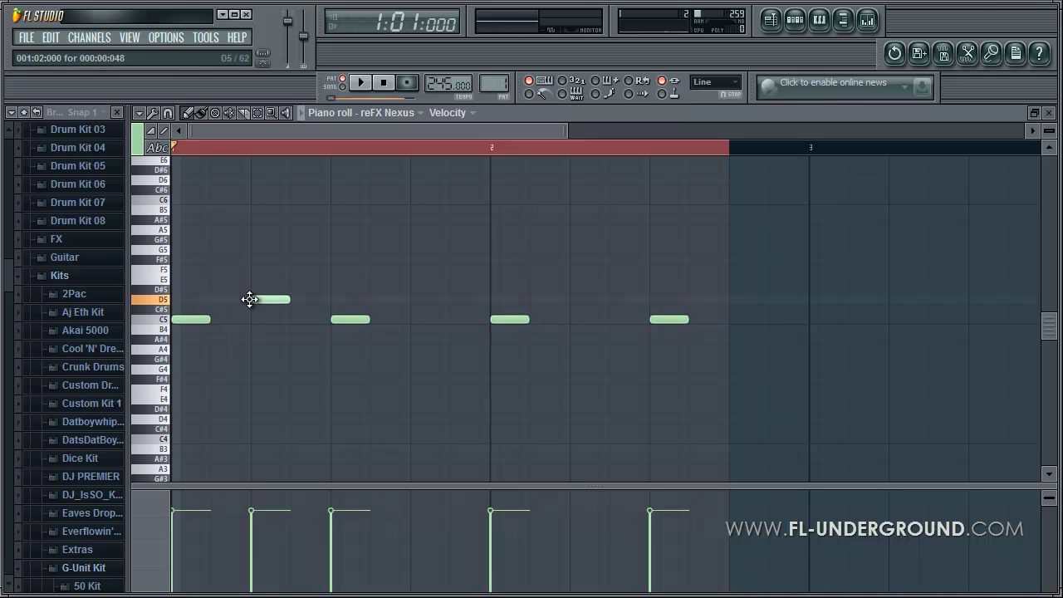
Step: Continue the half-beat C5 kick notes on beats 1 and 3 of bars 3 and 4, then close the piano roll and play the pattern
drag(803, 322, 836, 318)
drag(474, 140, 540, 140)
click(794, 319)
click(960, 325)
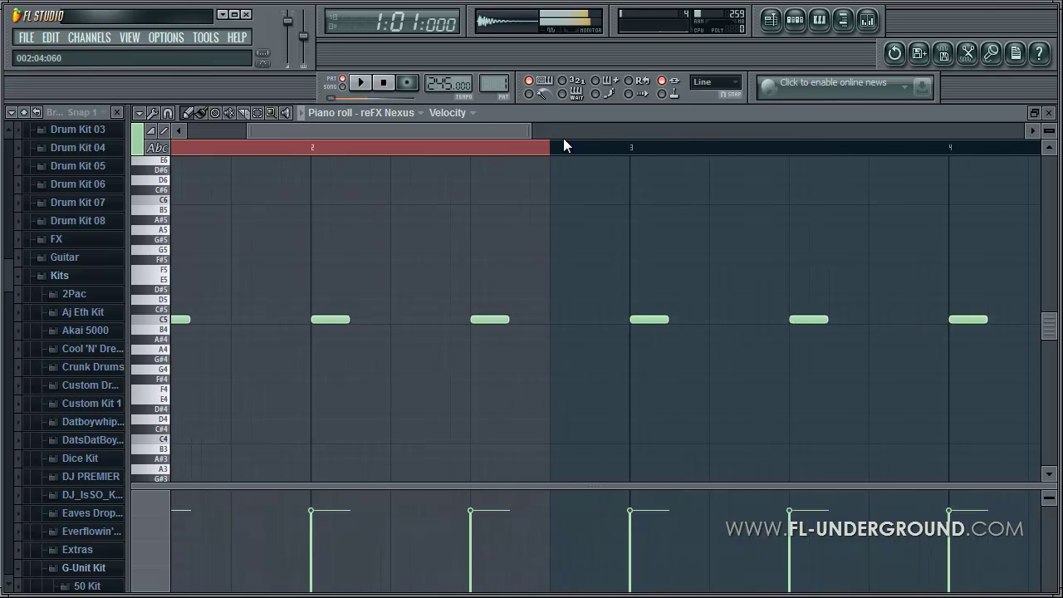
drag(438, 132, 593, 133)
click(653, 322)
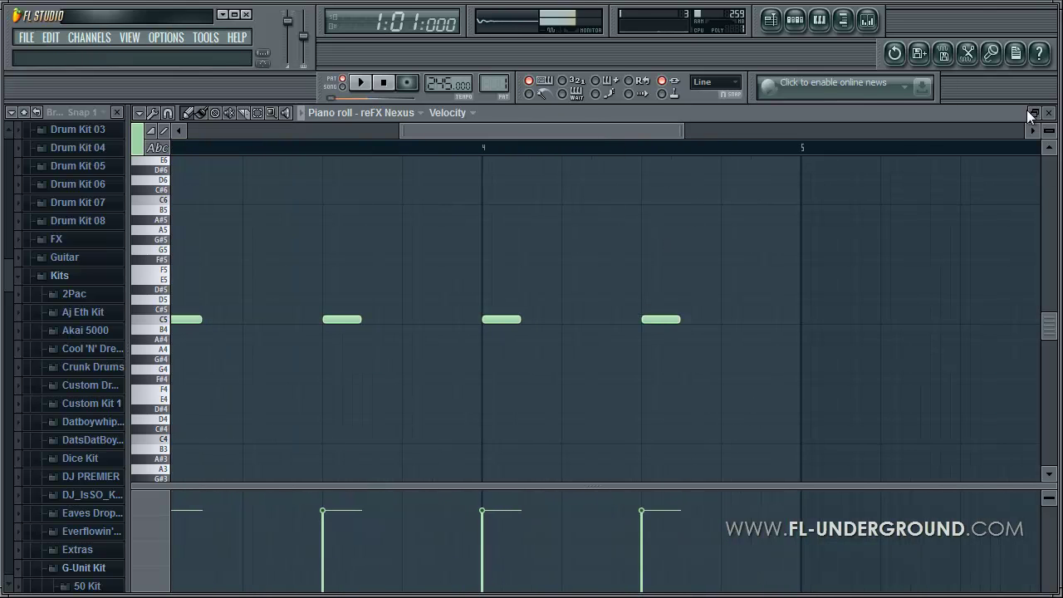
click(1049, 112)
key(space)
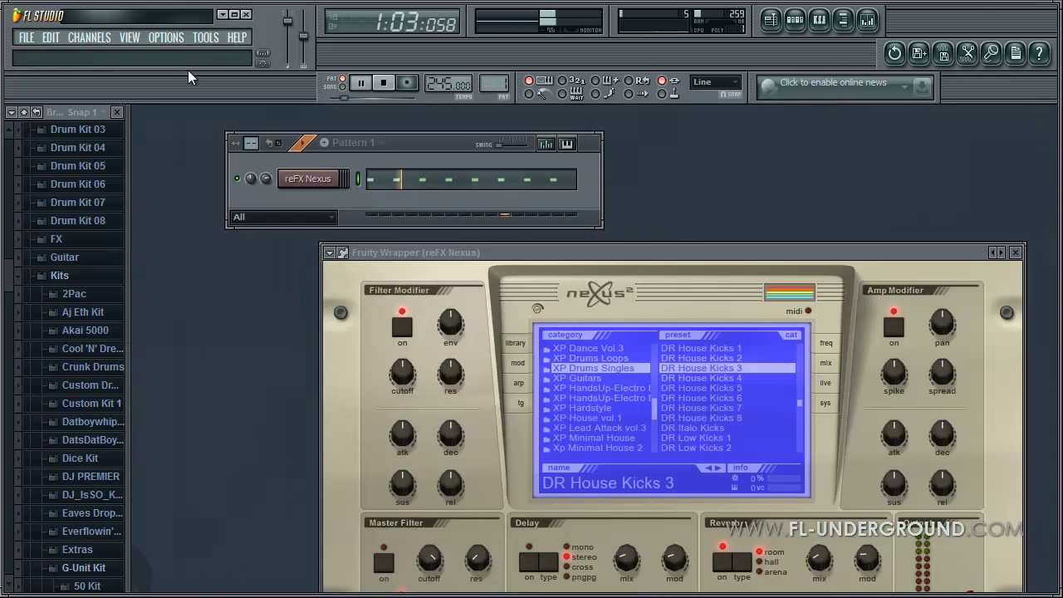
Step: Add a second reFX Nexus channel, close the first channel's plugin window and move the new one up into view
click(93, 39)
mouse_move(98, 54)
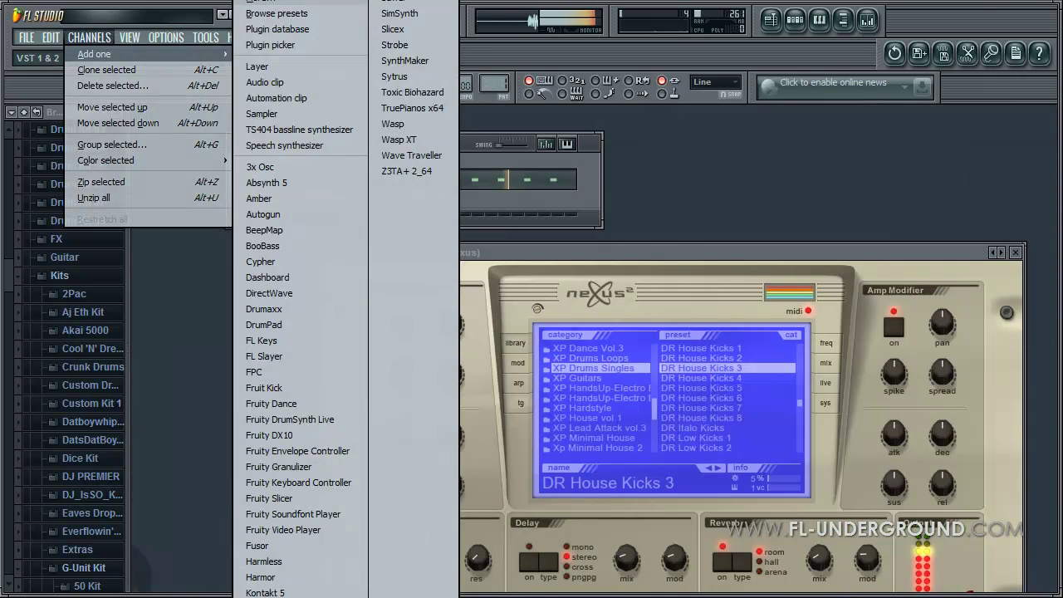
click(274, 202)
click(1016, 251)
drag(748, 456, 740, 250)
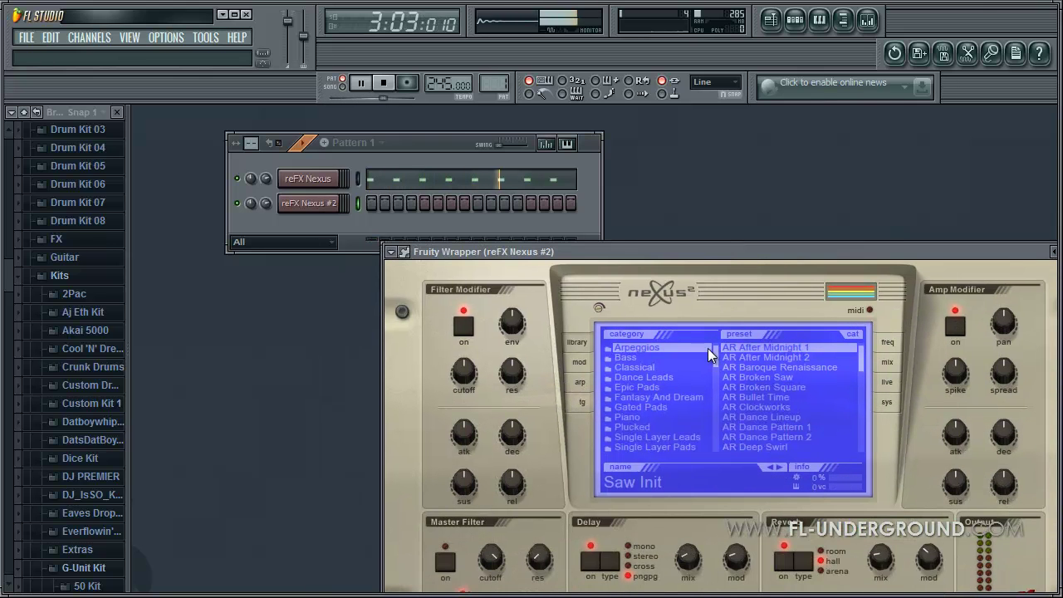
Step: Select the XP Drums Singles category in Nexus #2 and browse its presets to the DR Hihat Combos group
click(691, 417)
scroll(679, 425, down, 4)
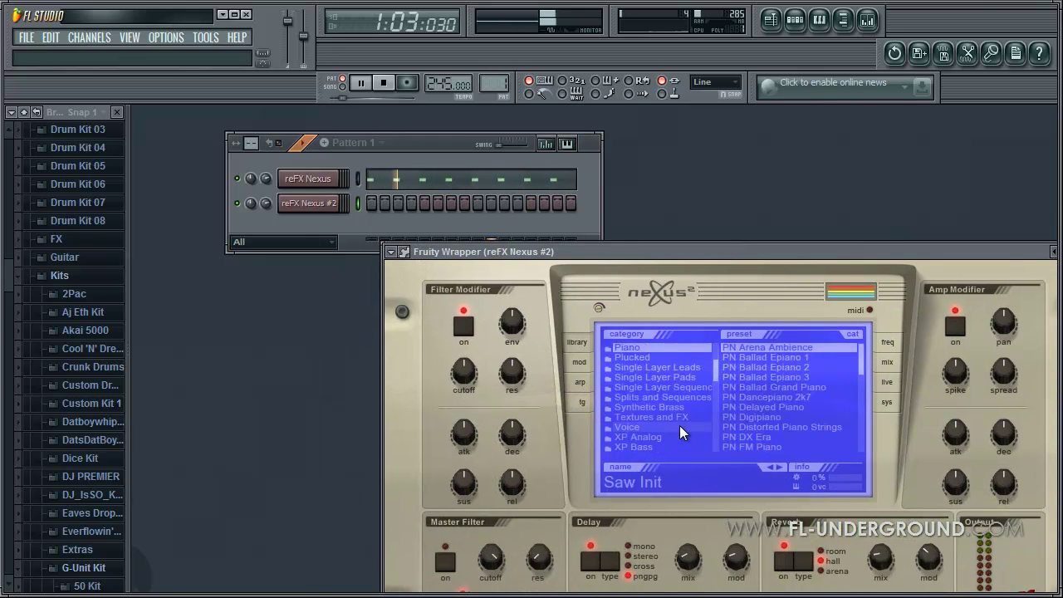
scroll(679, 428, down, 2)
click(656, 437)
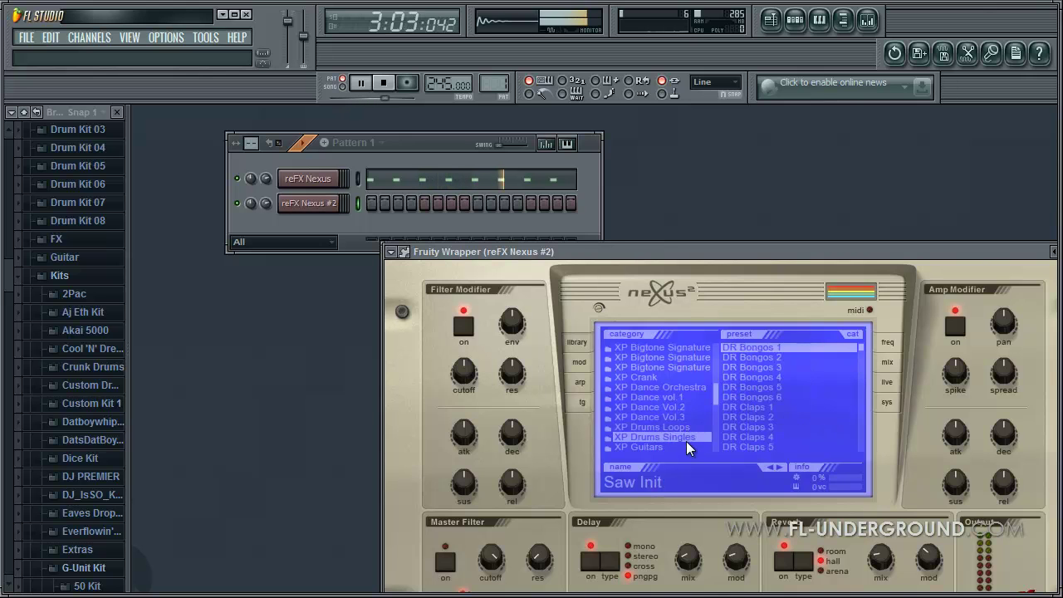
scroll(776, 435, down, 12)
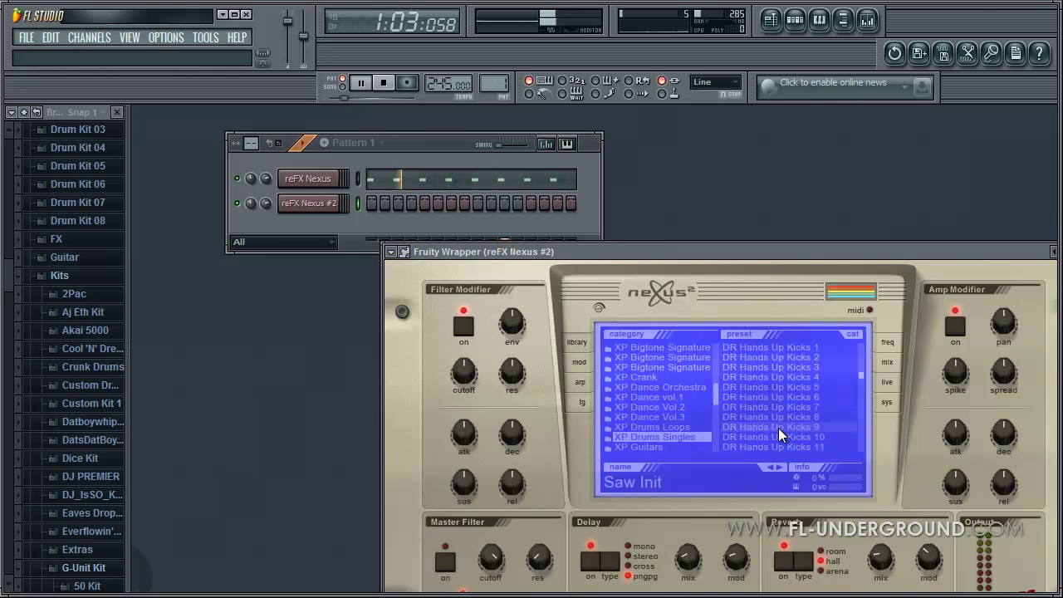
scroll(795, 415, down, 5)
Step: Try DR Hihat Combos 7, load DR Hihat Combos 15 instead, and close the Nexus #2 window
click(810, 408)
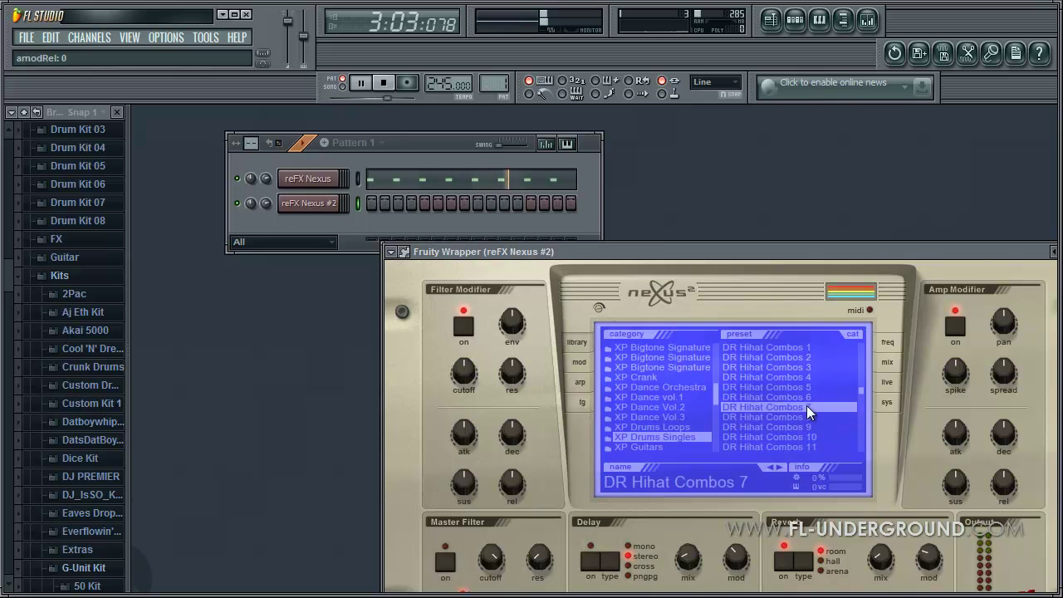
scroll(804, 427, down, 3)
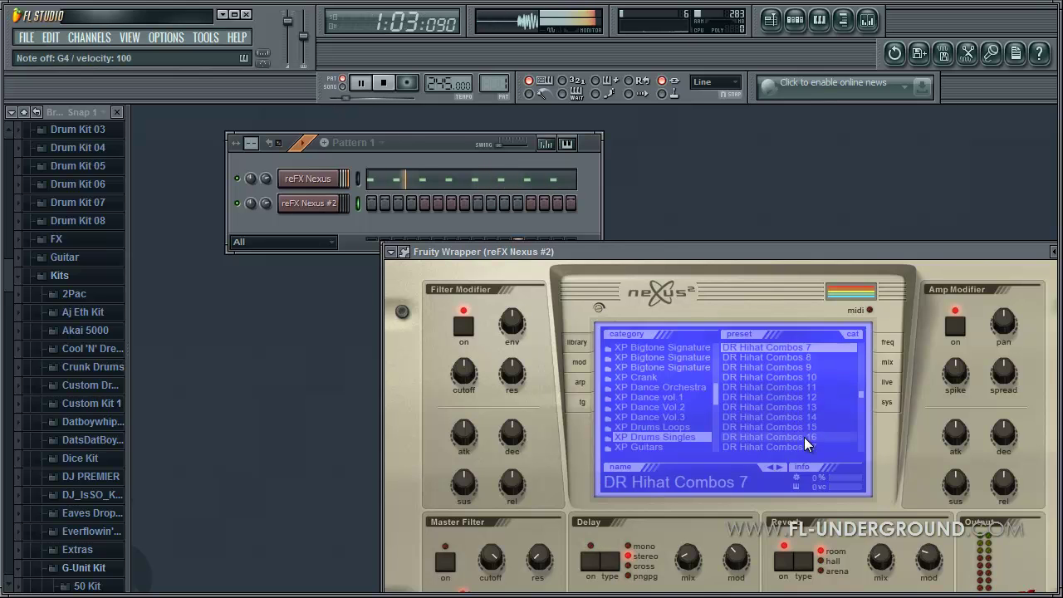
click(804, 430)
drag(944, 251, 796, 213)
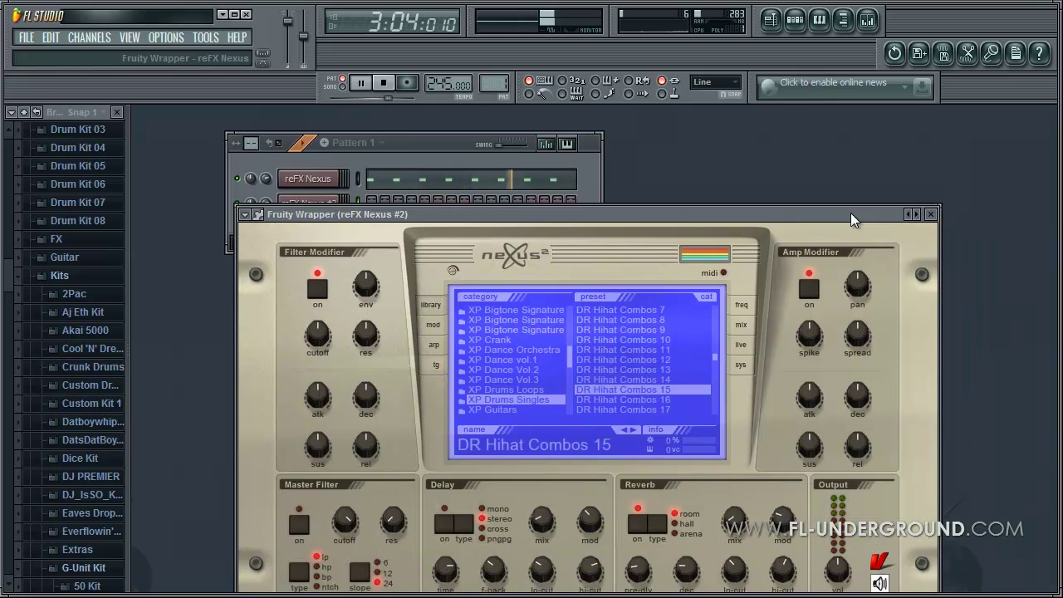
click(930, 215)
Step: Open the Nexus #2 piano roll and place C5 notes on beats 2 and 4 of bar 1 and beat 2 of bar 2
right_click(347, 202)
click(371, 197)
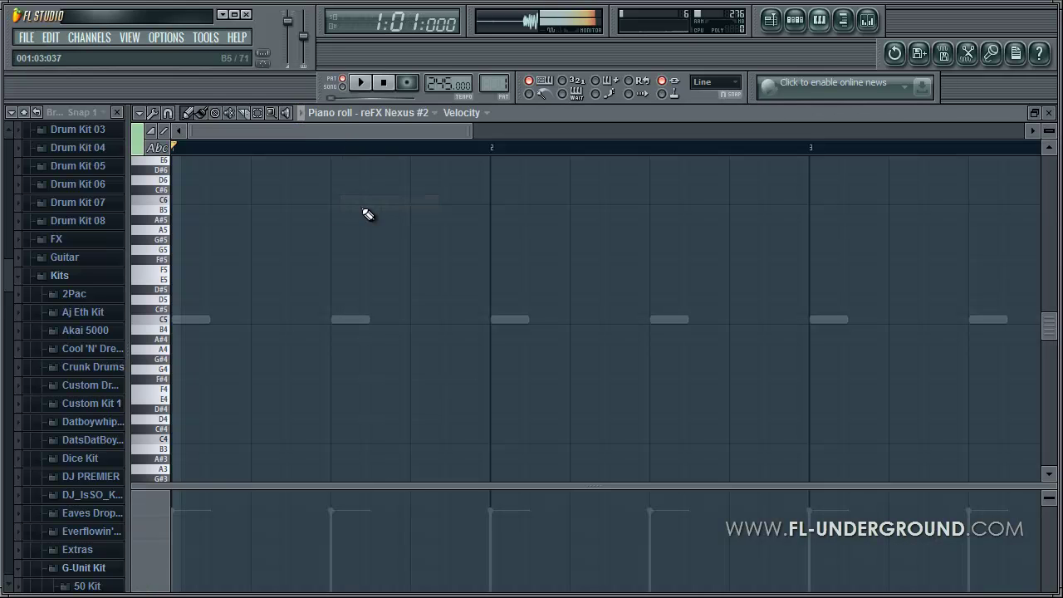
click(254, 320)
click(413, 320)
click(573, 320)
Step: Select all three hi-hat notes, shorten them together to a quarter of a beat, and deselect them
key(ctrl+a)
drag(285, 320, 274, 321)
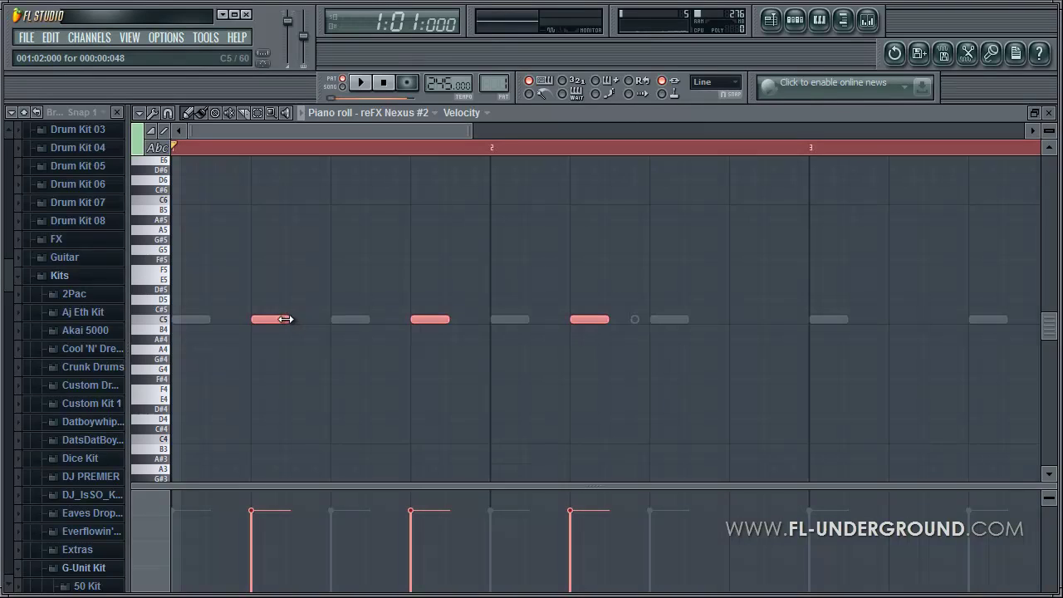
click(305, 299)
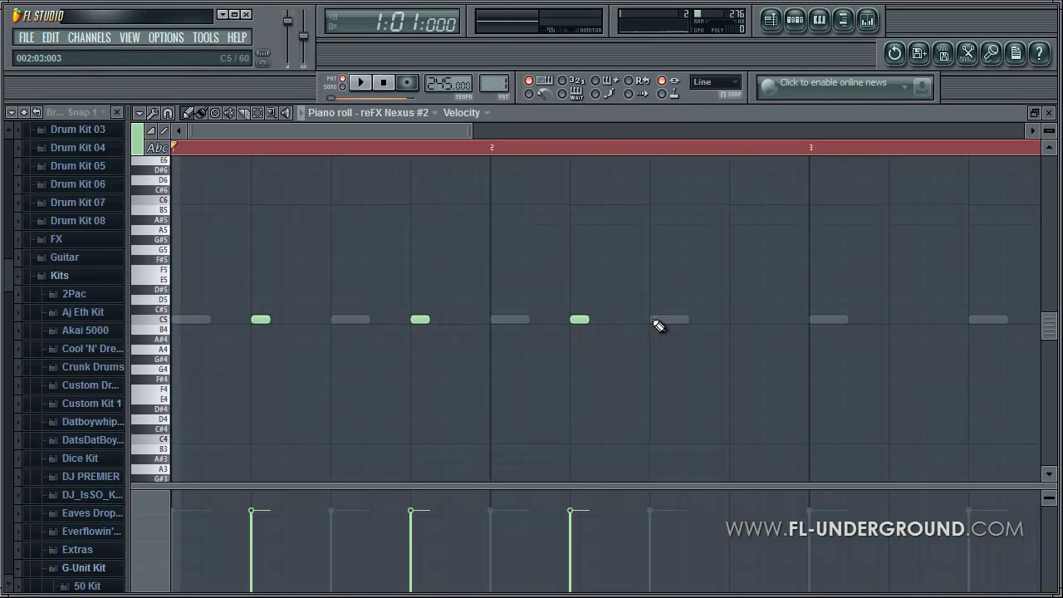
Step: Continue the short C5 hi-hat notes on beats 2 and 4 through bar 4, checking playback, and close the piano roll
click(887, 320)
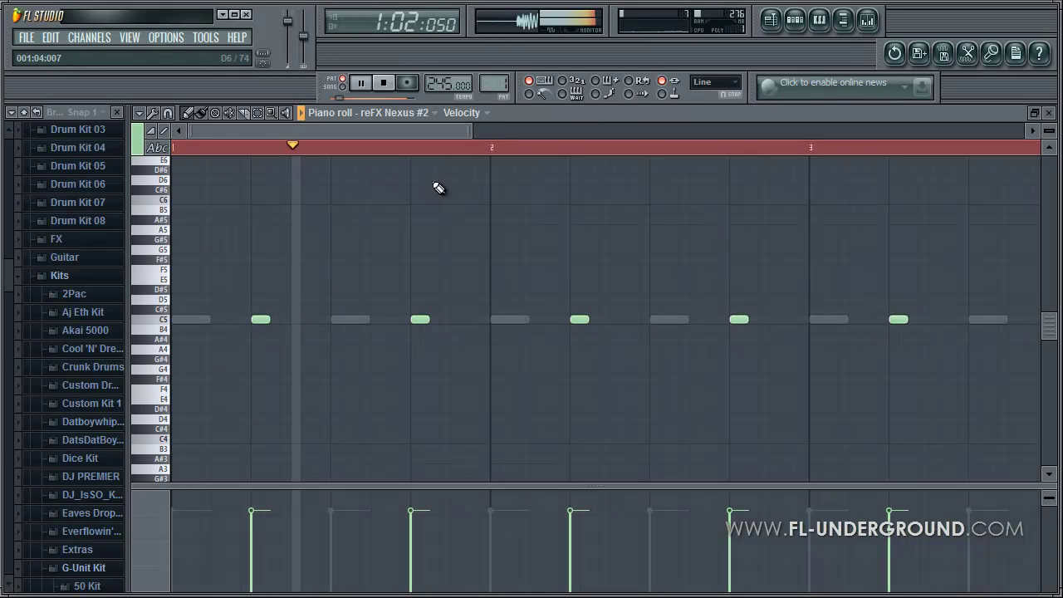
drag(368, 133, 484, 133)
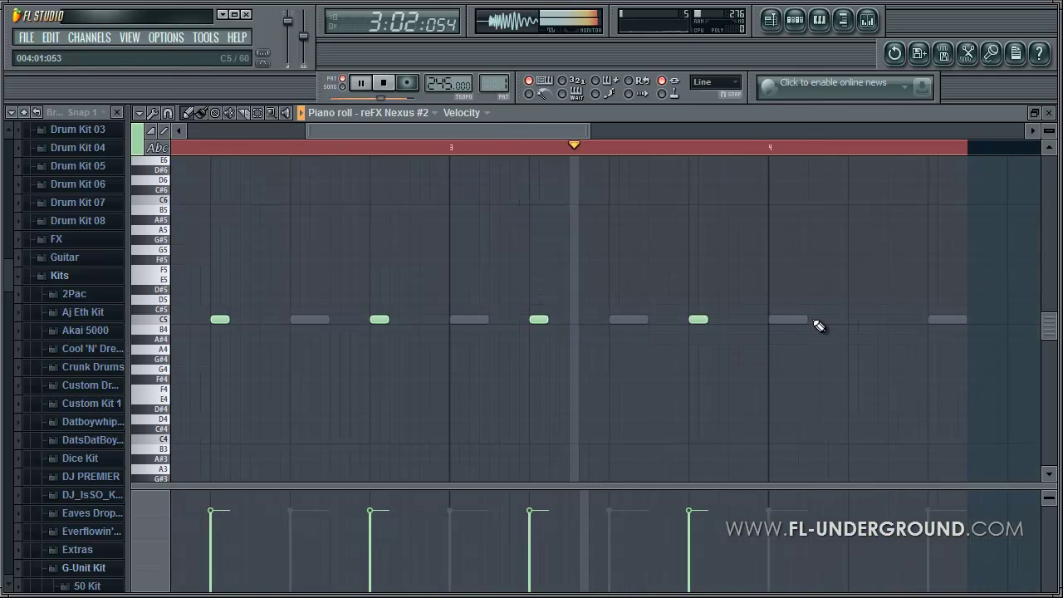
key(space)
drag(576, 128, 642, 147)
key(space)
click(704, 319)
click(1050, 115)
key(space)
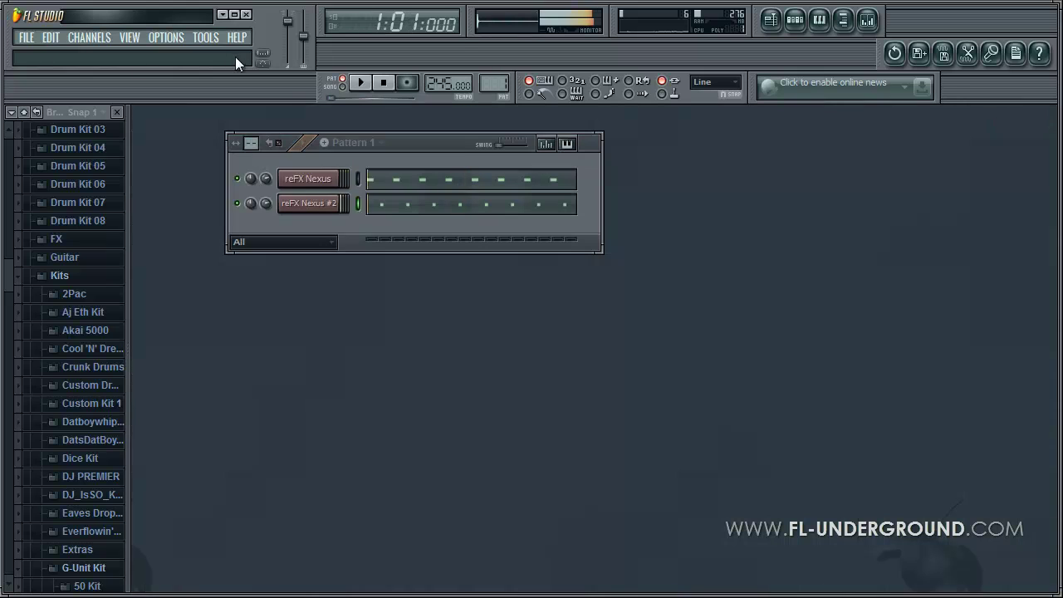
Step: Add a third reFX Nexus channel and move its plugin window up so the whole interface fits on screen
click(89, 37)
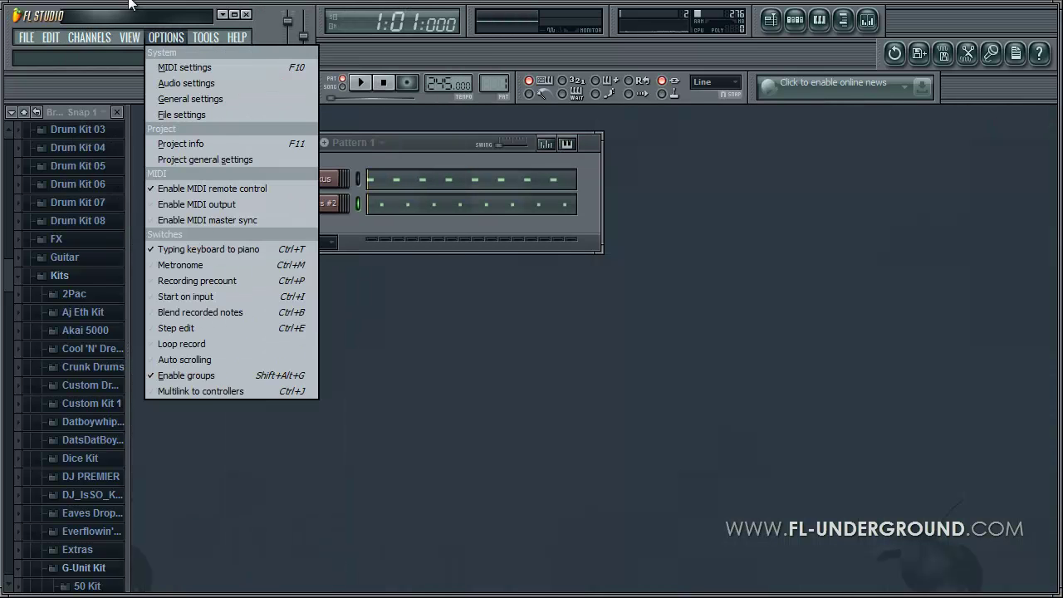
mouse_move(99, 54)
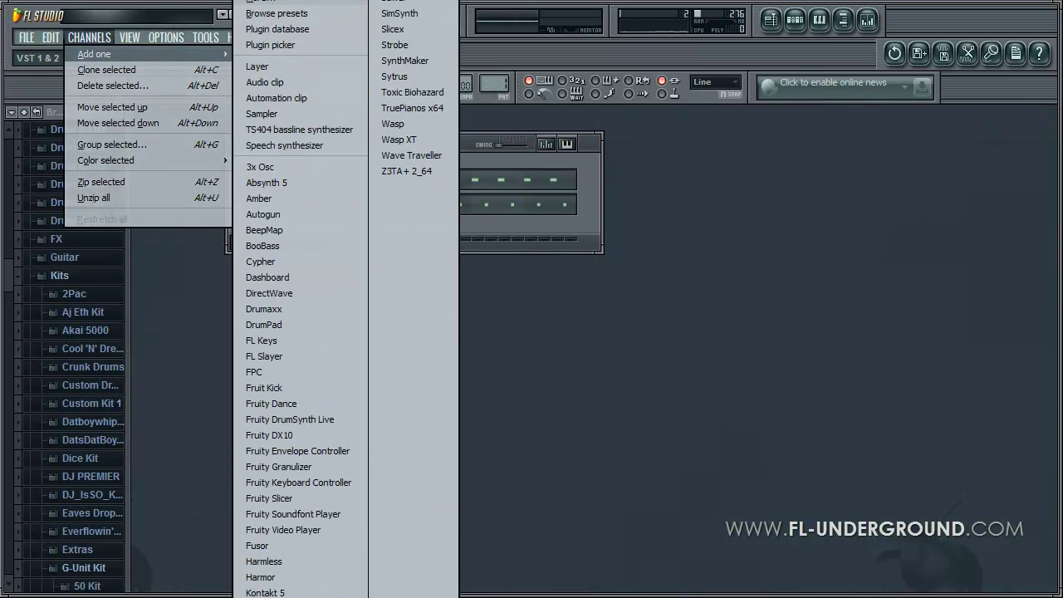
click(283, 580)
drag(796, 502, 714, 171)
Step: Audition the clap presets in Nexus #3's XP Drums Singles category, load DR Claps 8 and close the plugin window
scroll(650, 352, down, 10)
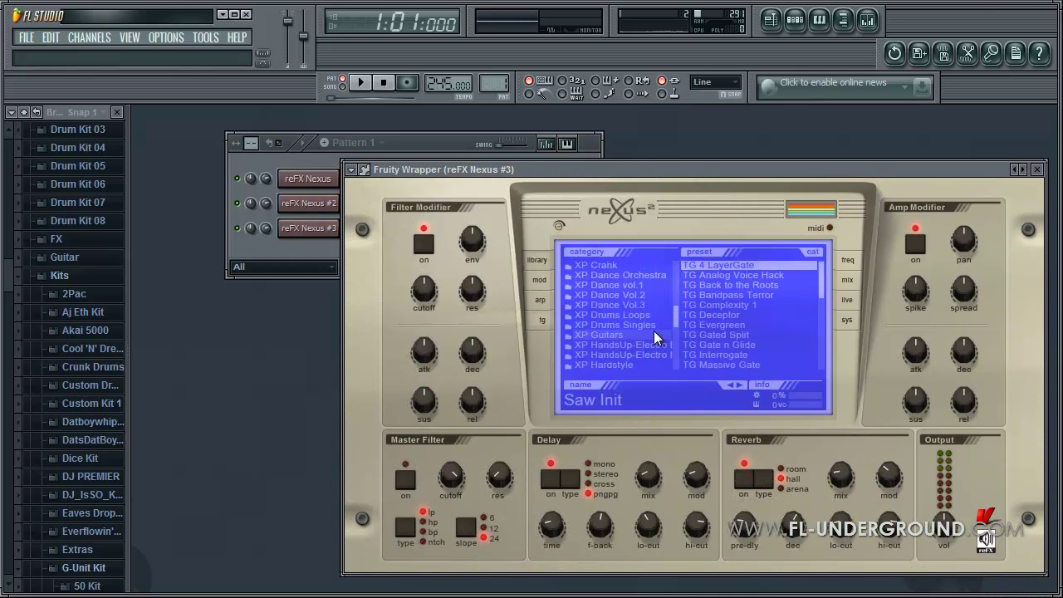
click(651, 327)
scroll(742, 353, down, 10)
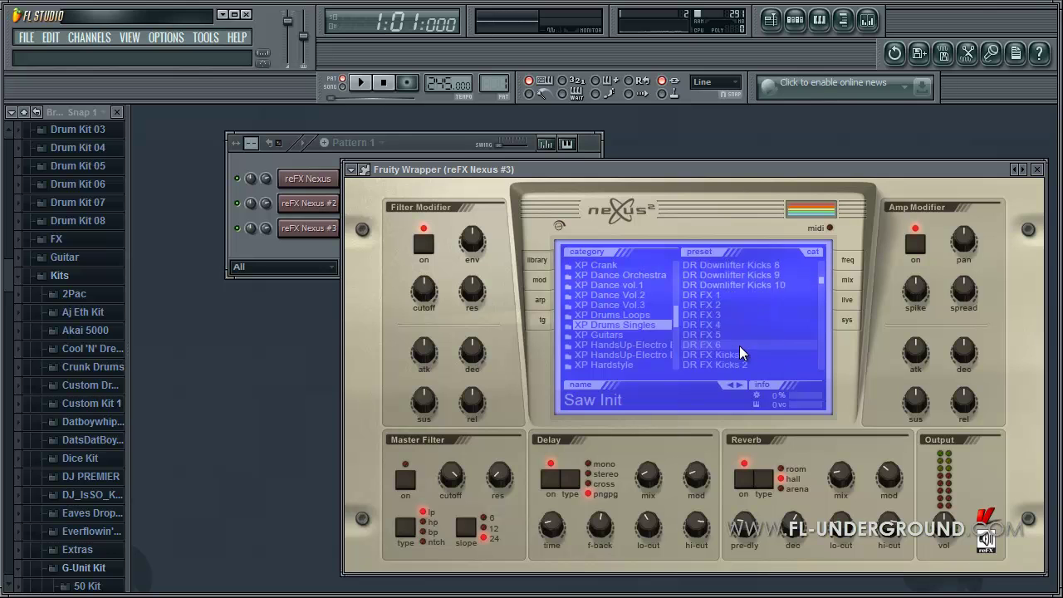
scroll(750, 335, up, 8)
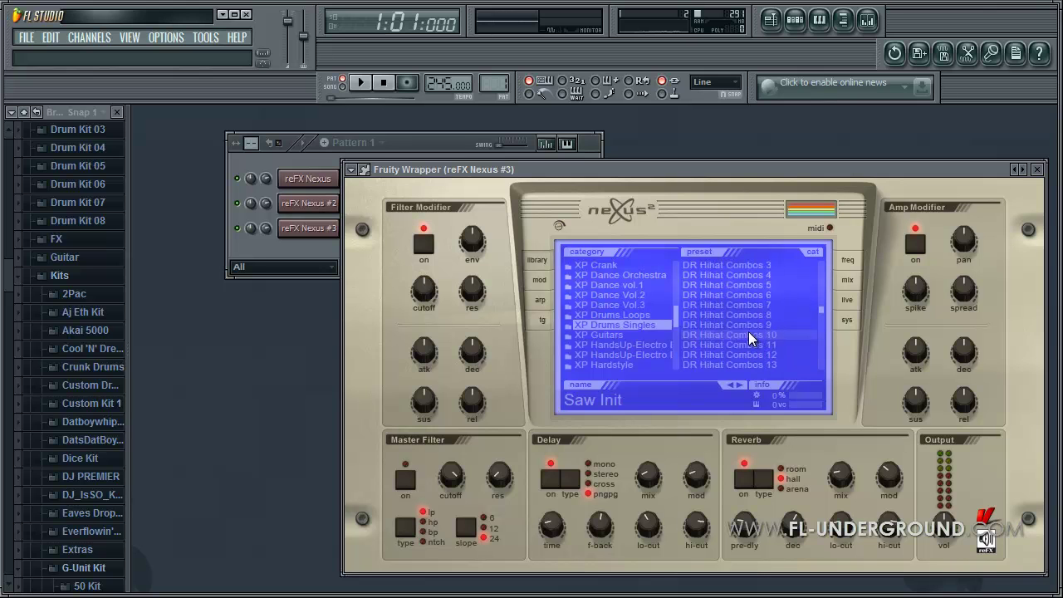
scroll(818, 283, up, 6)
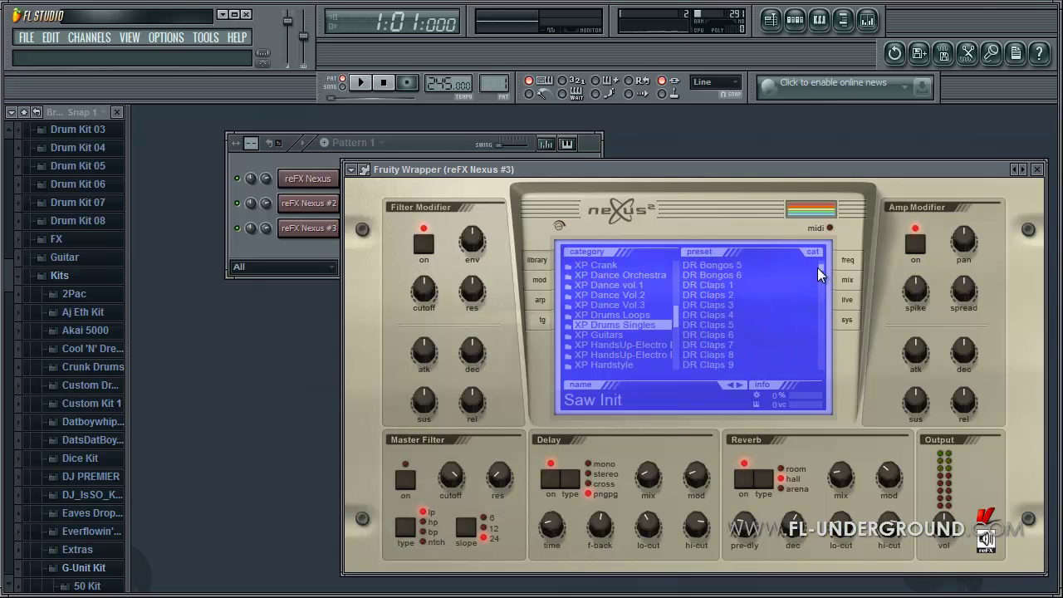
click(729, 294)
click(728, 285)
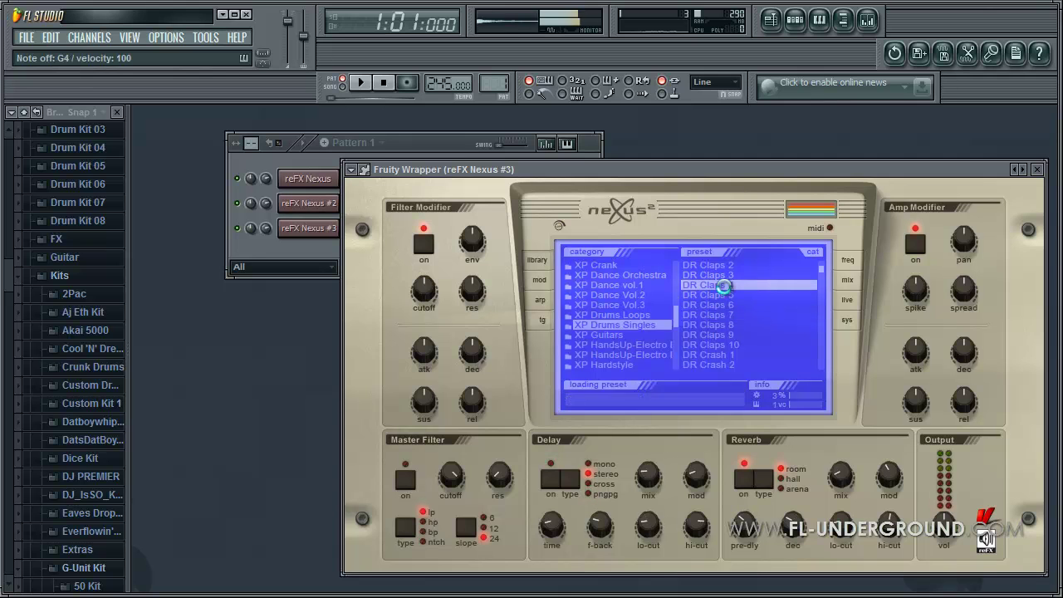
click(731, 276)
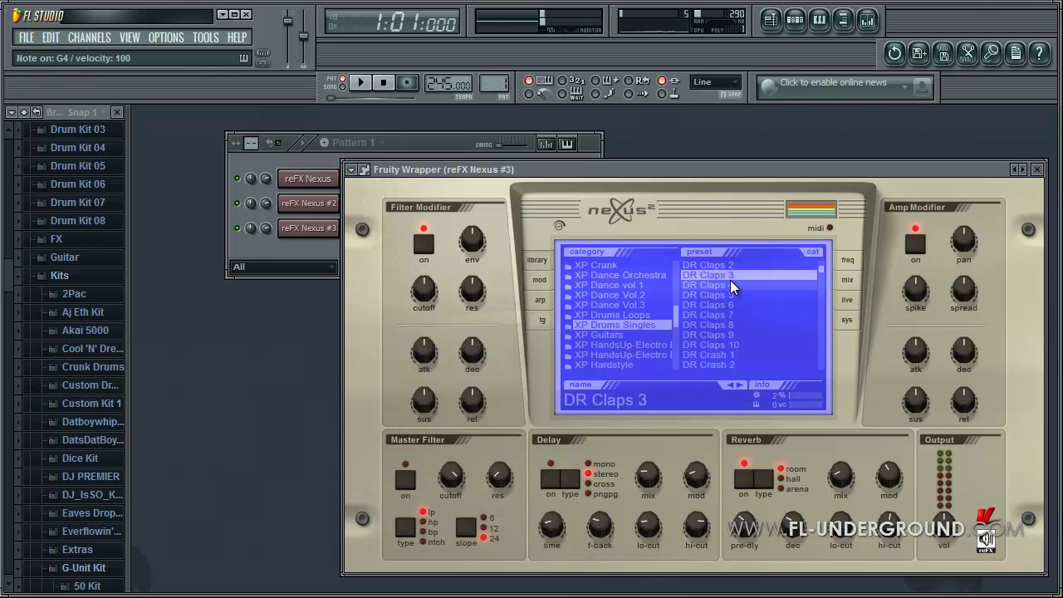
click(735, 326)
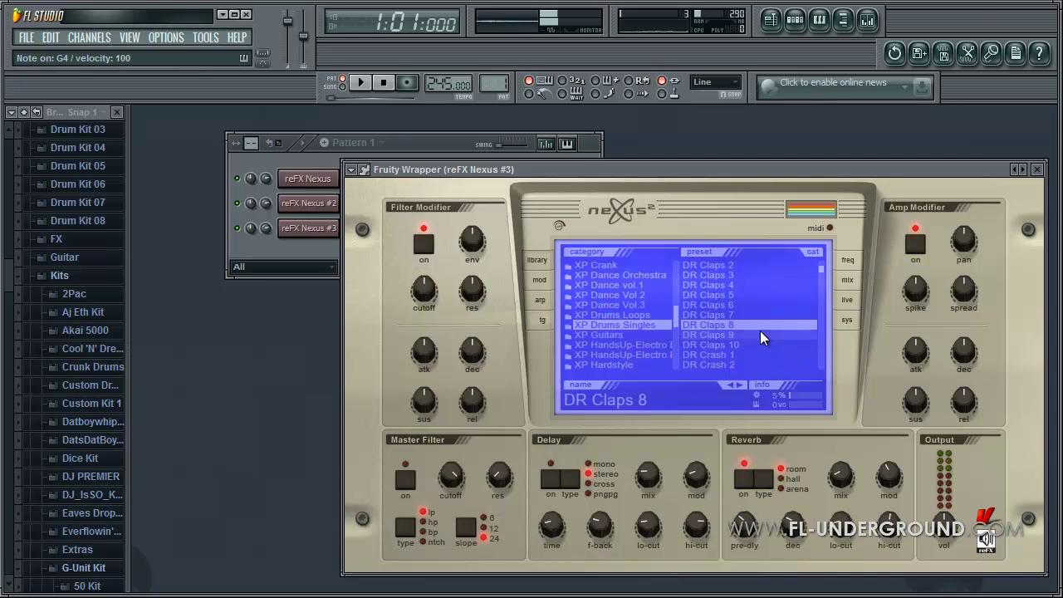
click(1037, 169)
Step: In the Nexus #3 piano roll, place half-beat C5 claps on beat 3 of bars 1 to 4 and on beat 4 of bar 4
right_click(326, 226)
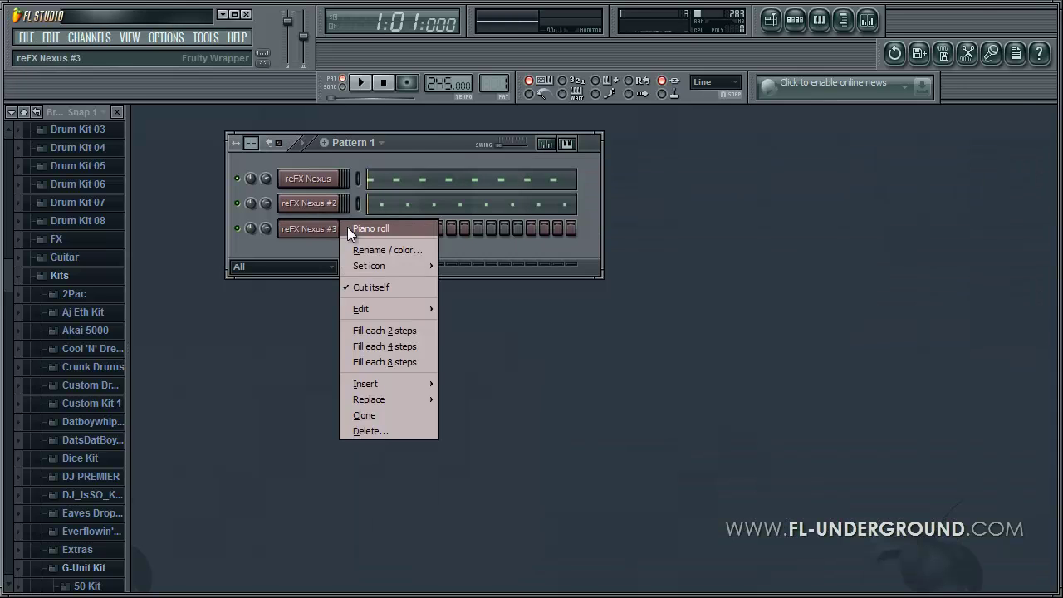
click(353, 227)
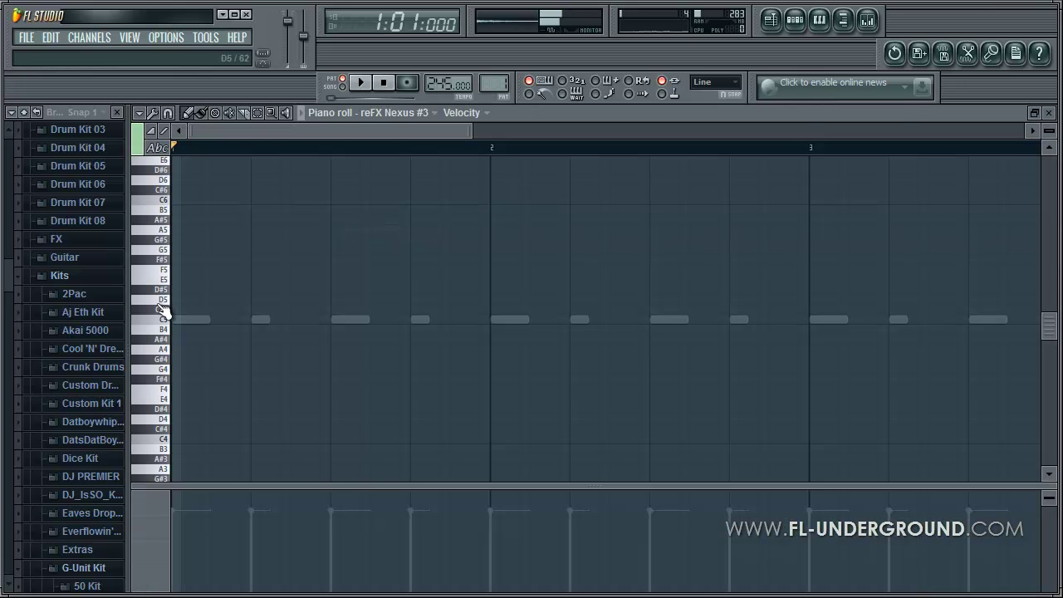
click(340, 320)
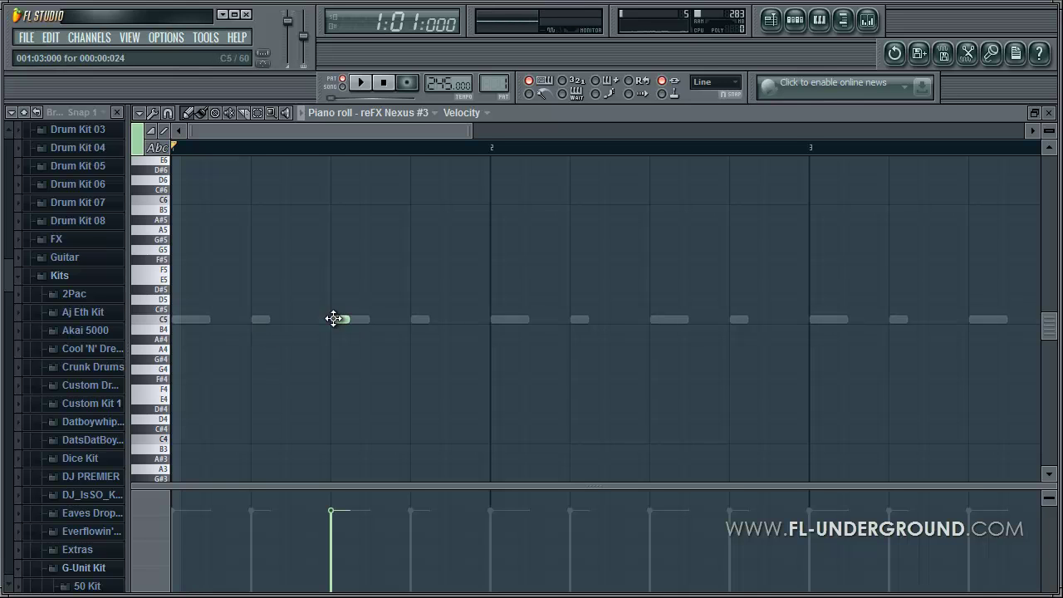
key(space)
click(656, 320)
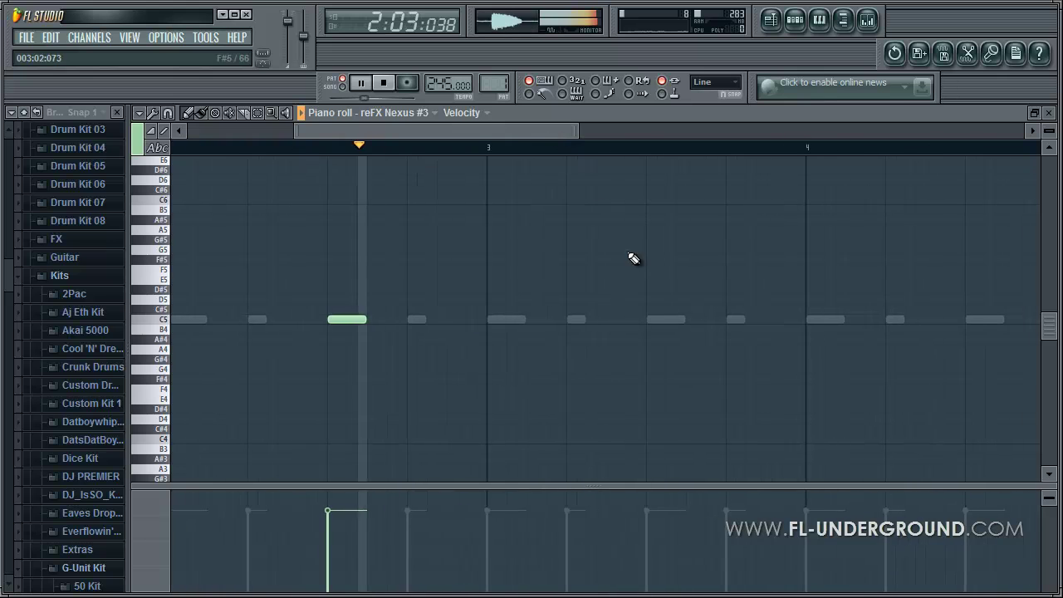
click(647, 320)
click(964, 320)
drag(427, 126, 570, 140)
click(647, 319)
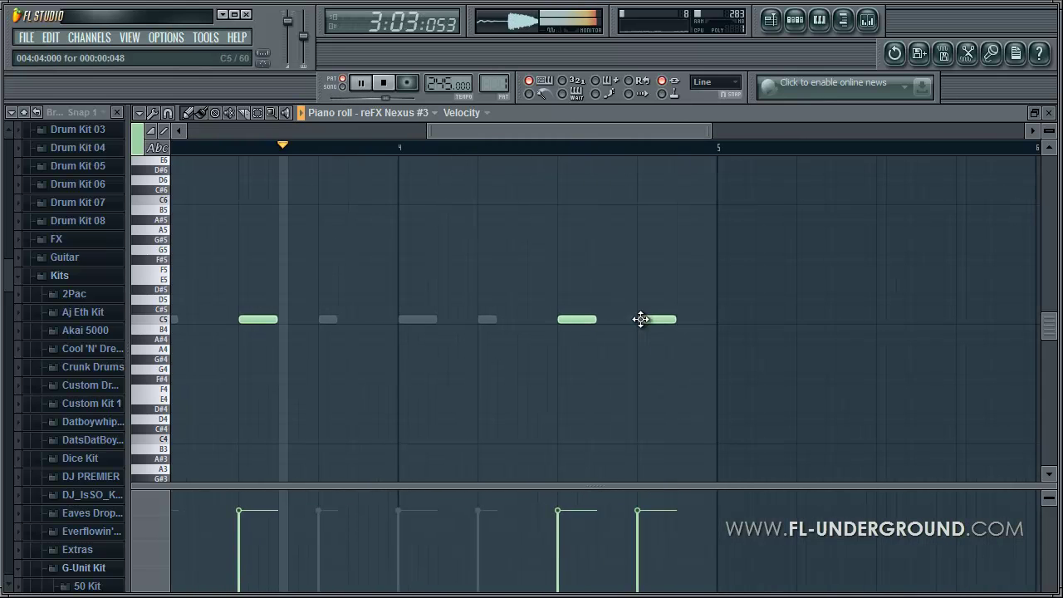
key(space)
Step: Lower the velocity of the bar 4 beat 3 clap to about 36% and check the drum pattern in playback, leaving the piano roll closed
click(573, 555)
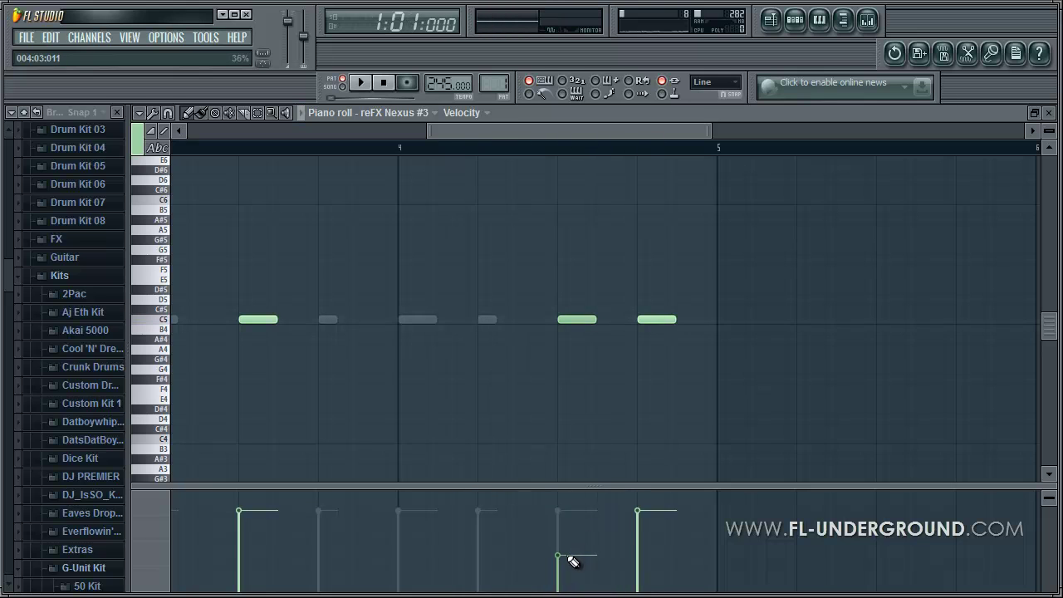
click(1052, 113)
key(space)
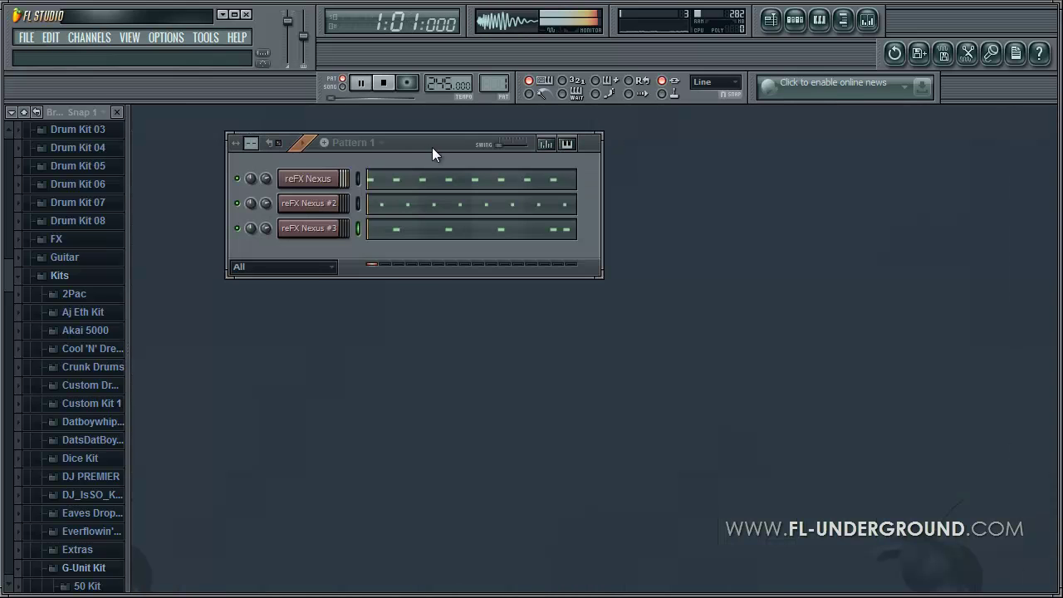
right_click(329, 231)
click(370, 228)
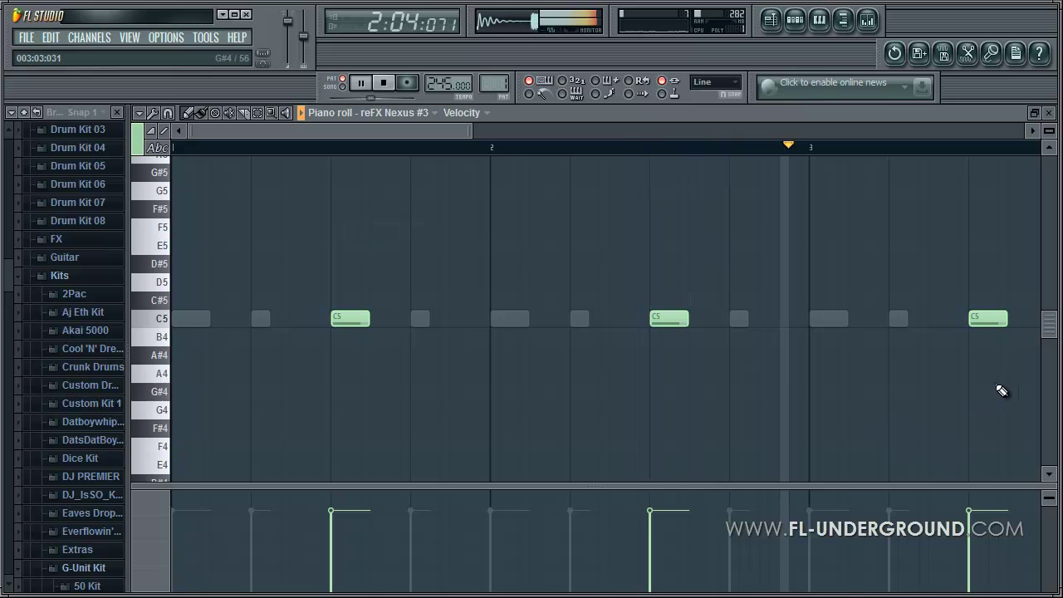
click(1050, 113)
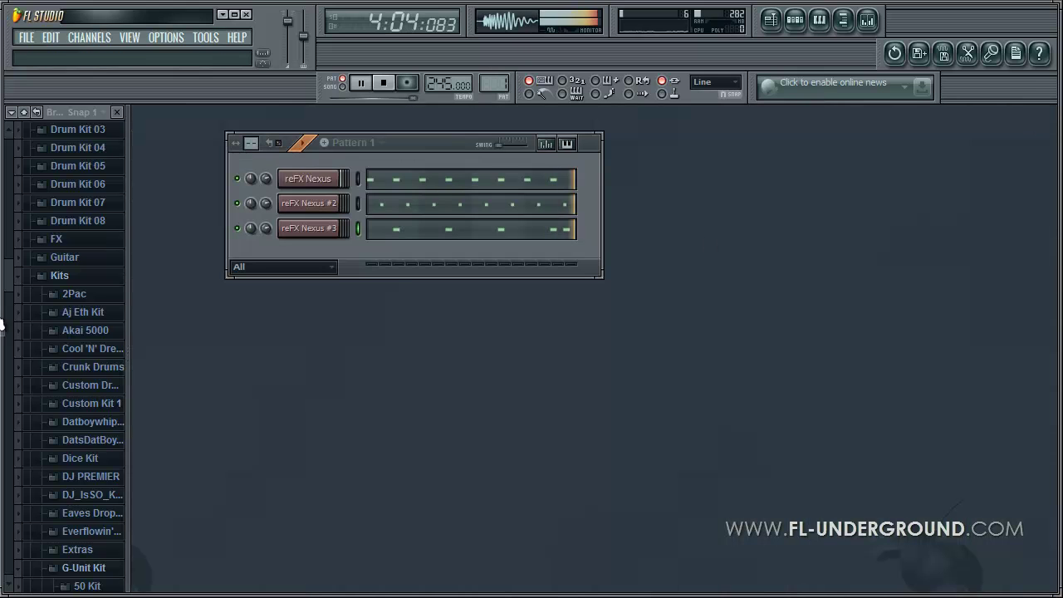
click(88, 37)
mouse_move(94, 54)
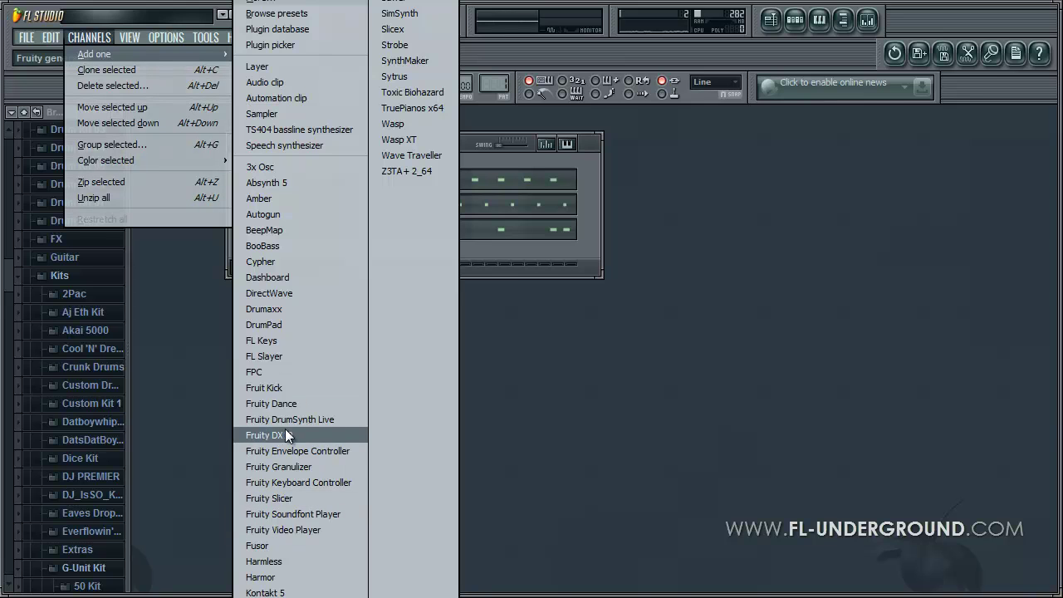
click(502, 74)
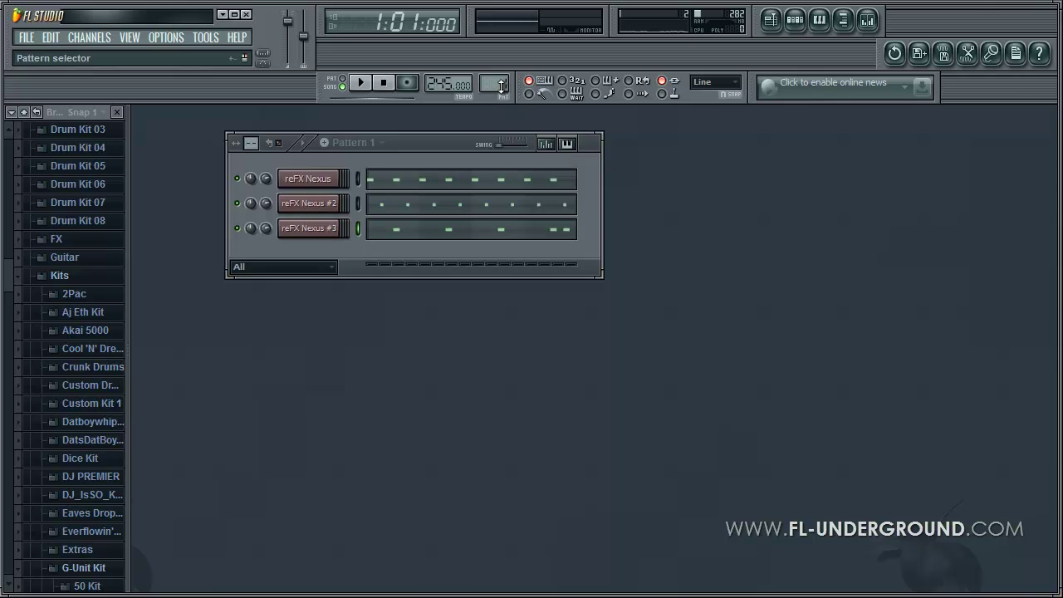
Step: In the playlist, place Pattern 1 on Track 1 and Pattern 2 on Track 2, both from bar 1, and close the playlist
key(F5)
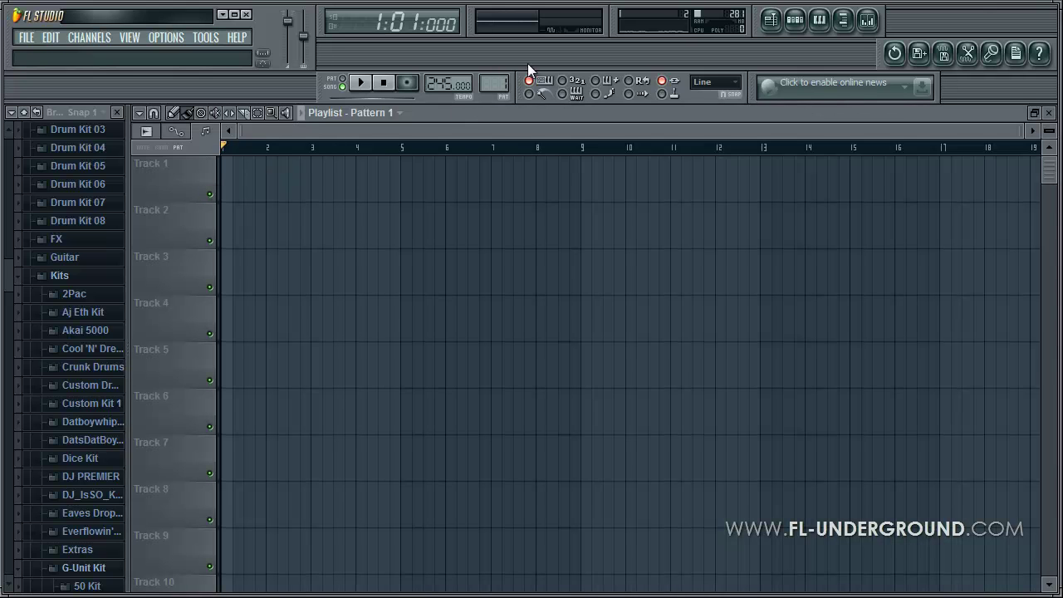
click(264, 182)
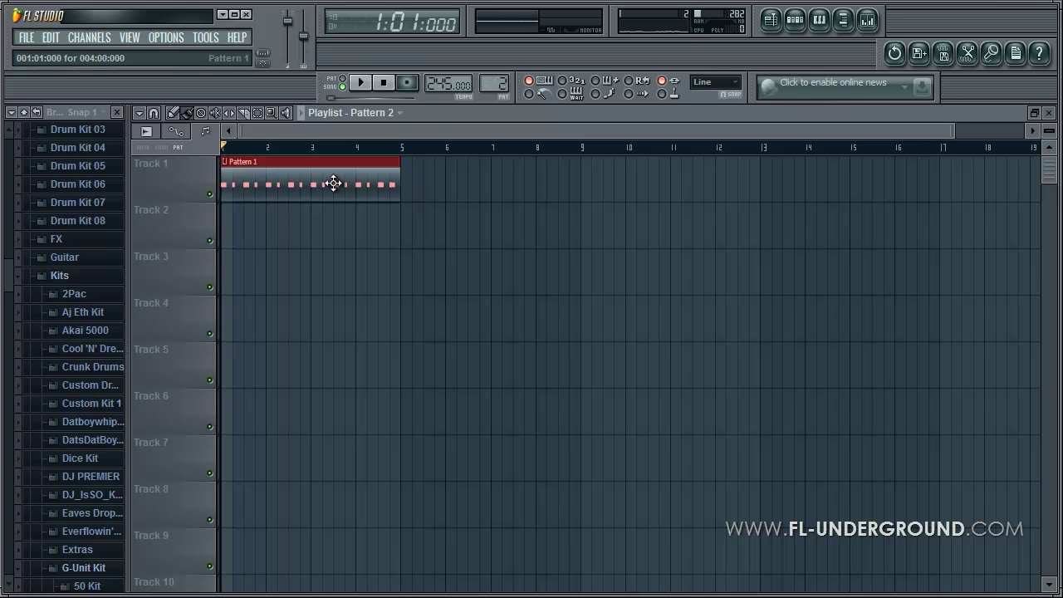
click(234, 221)
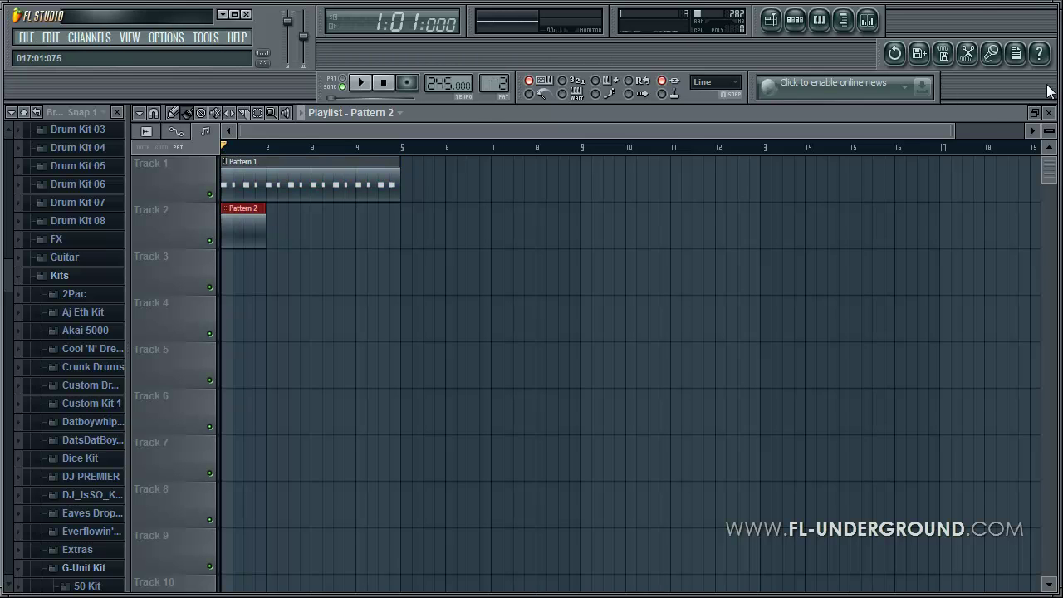
click(1049, 112)
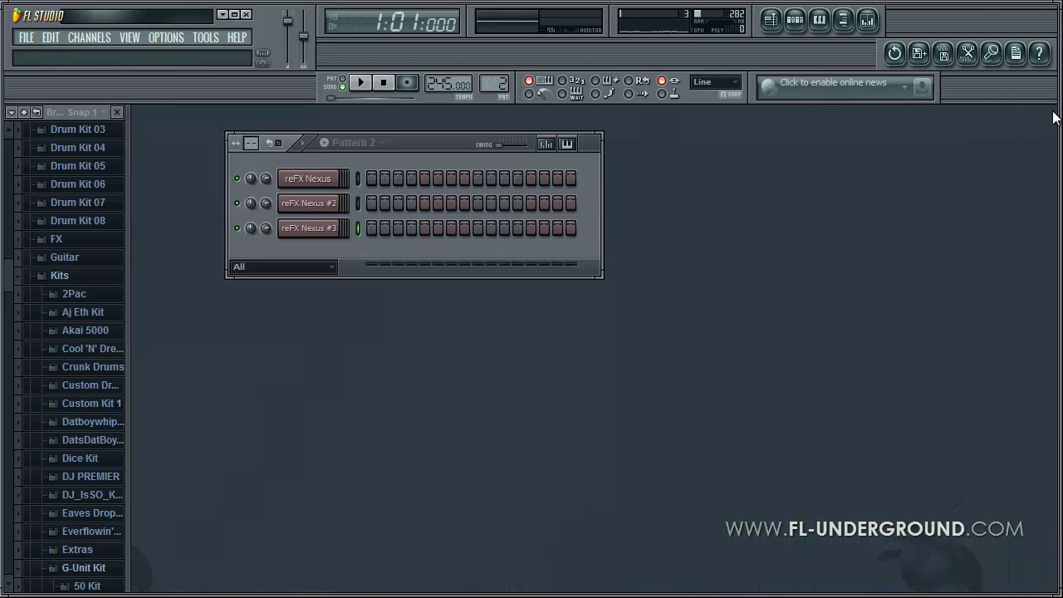
Step: Add a fourth reFX Nexus channel and move its plugin window up so the whole interface fits on screen
click(89, 37)
mouse_move(116, 54)
click(265, 590)
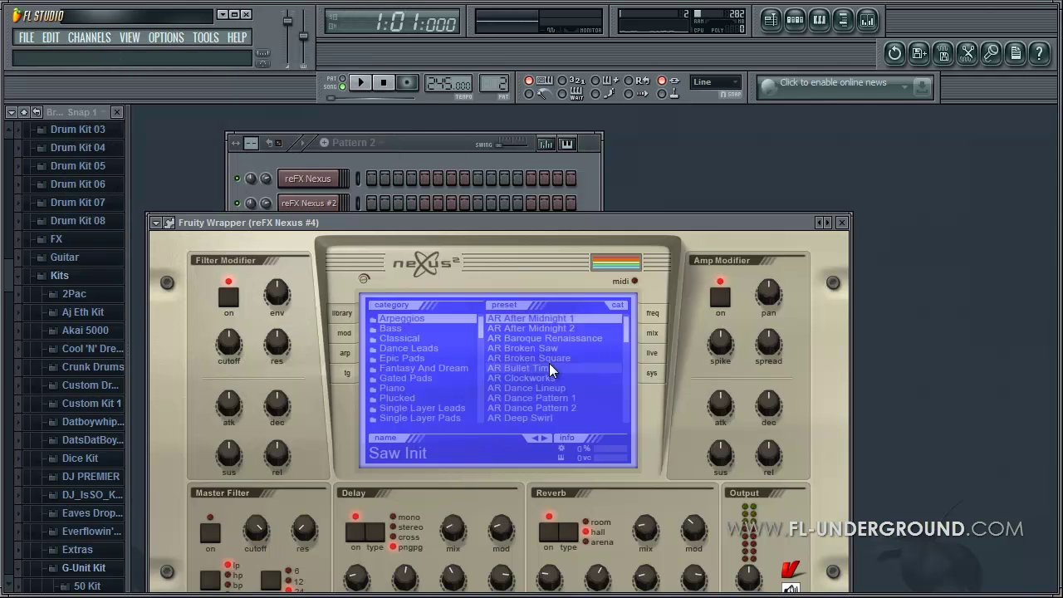
drag(469, 223, 635, 174)
Step: Select the second XP HandsUp-Electro category in Nexus #4 and find its BA bass presets
click(573, 300)
scroll(615, 332, down, 10)
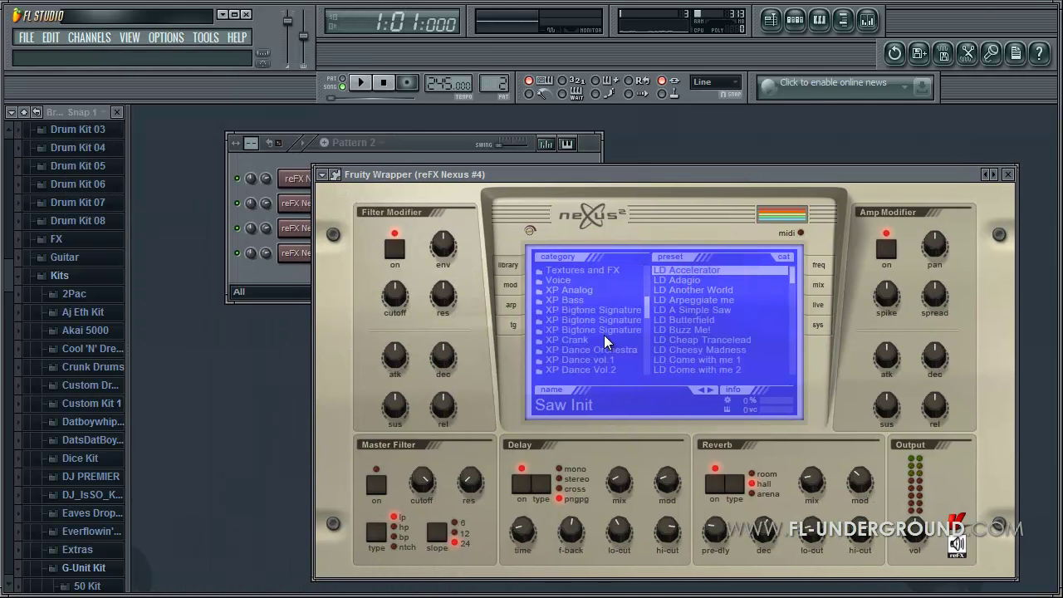
scroll(616, 348, down, 4)
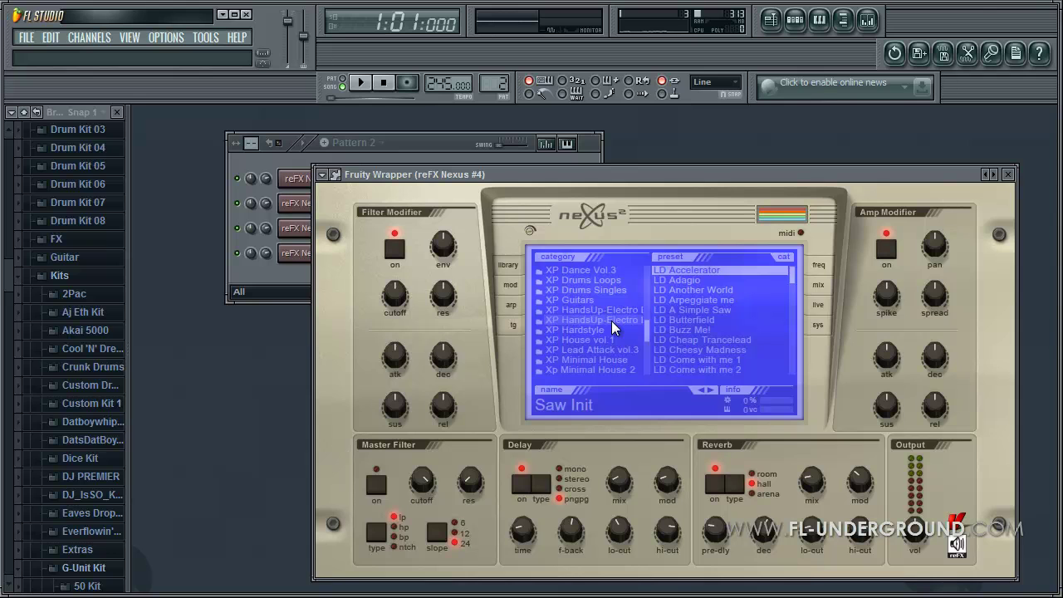
click(613, 321)
scroll(696, 345, down, 3)
scroll(694, 345, down, 5)
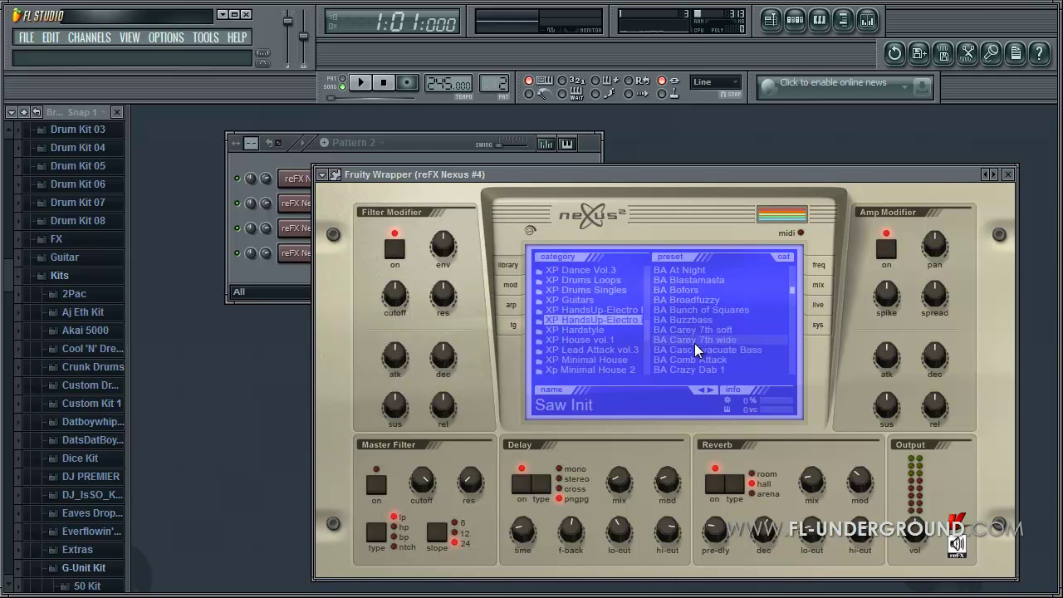
Step: Audition bass presets including BA Buzzbass, BA At Night and BA Blastamasta, load BA Broadfuzzy and close the plugin window
click(714, 300)
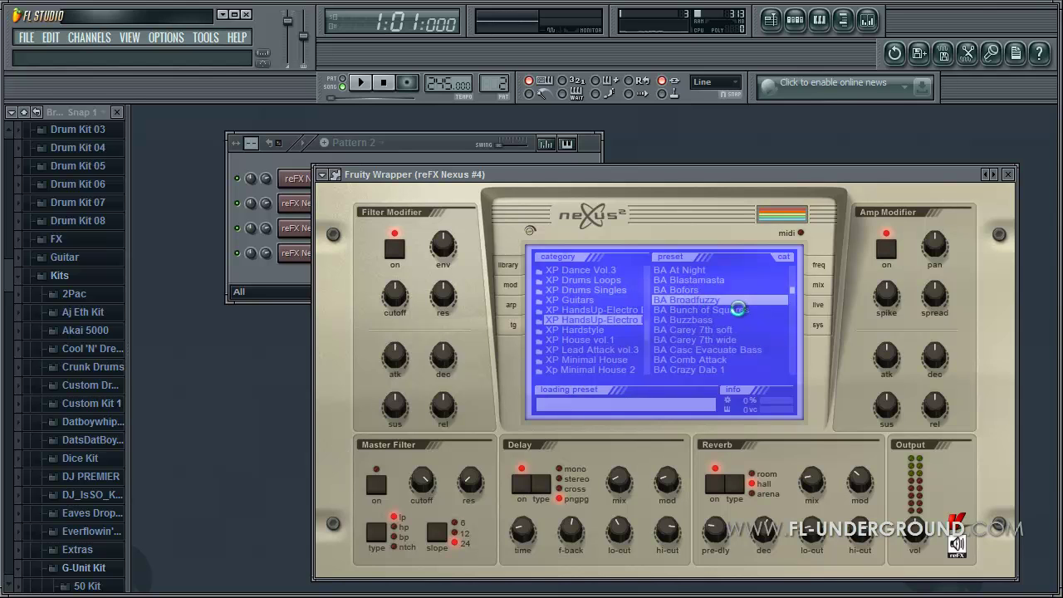
click(734, 322)
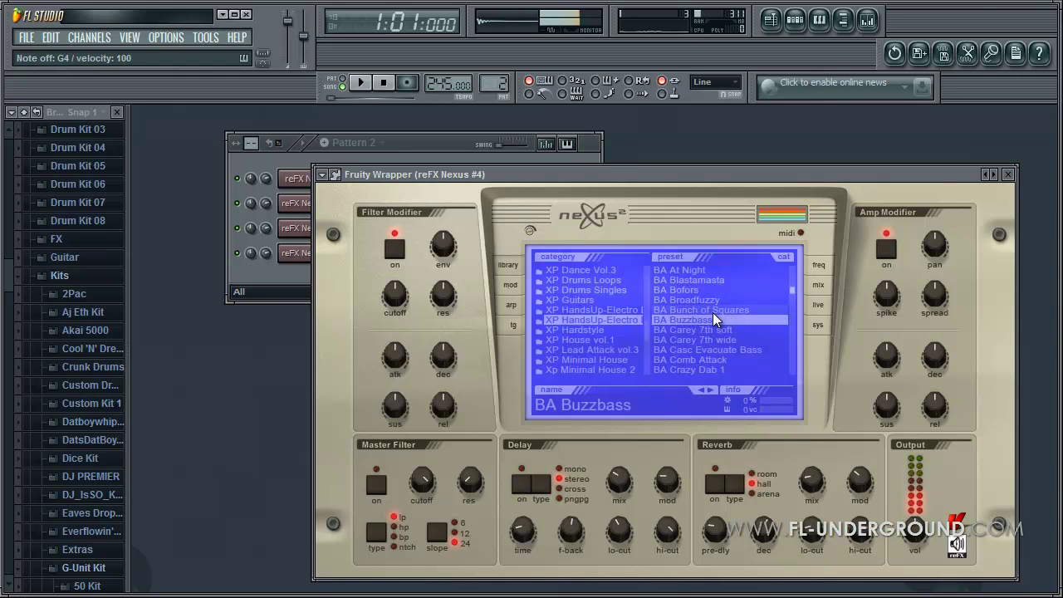
click(719, 309)
click(693, 270)
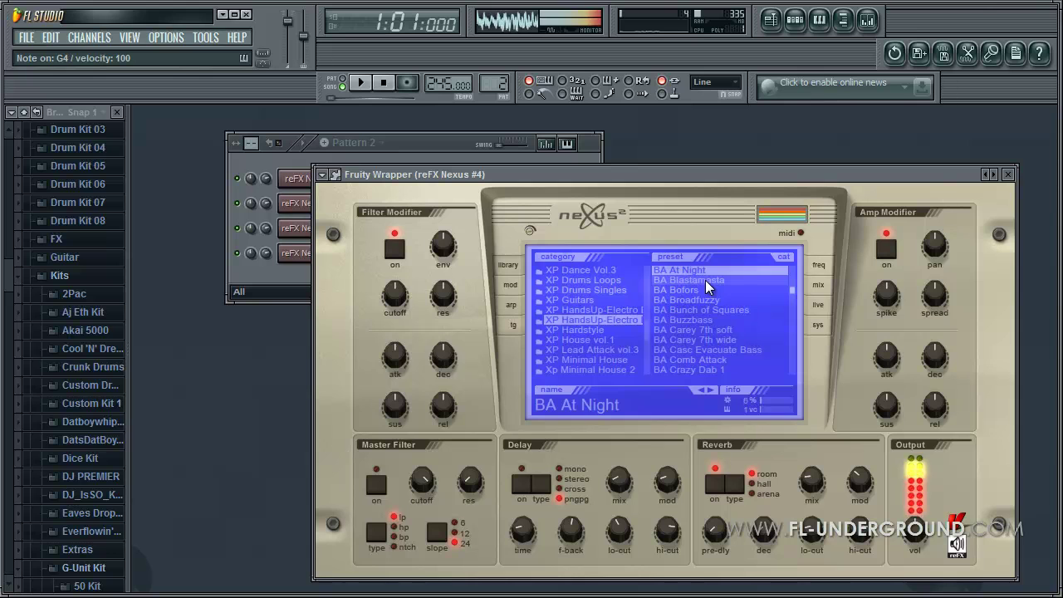
click(695, 280)
click(711, 299)
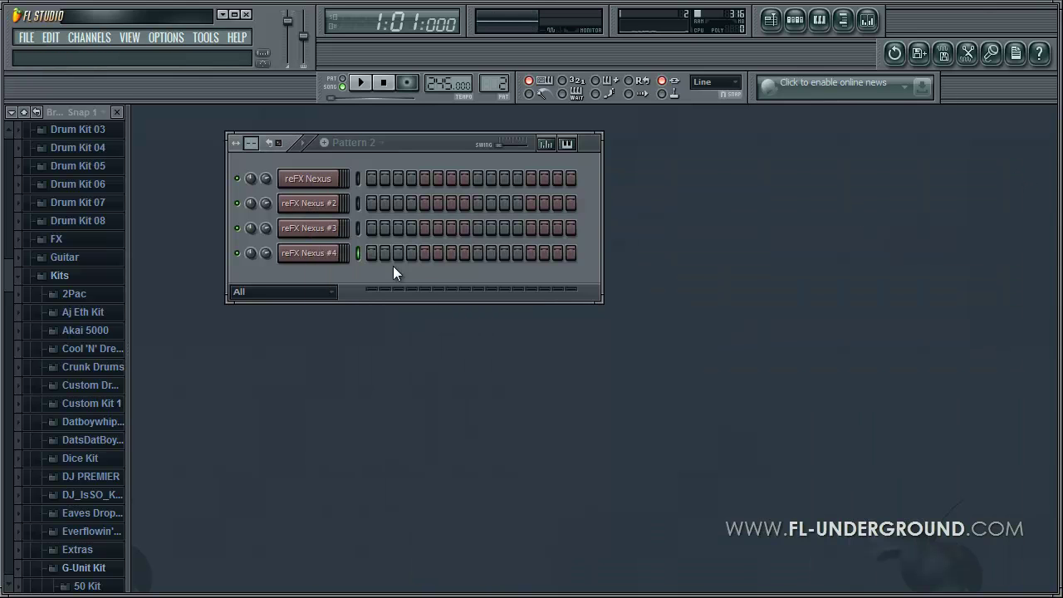
Step: Open the piano roll of reFX Nexus #4 in Pattern 2 and audition a couple of keys in the fifth octave
right_click(337, 250)
click(385, 254)
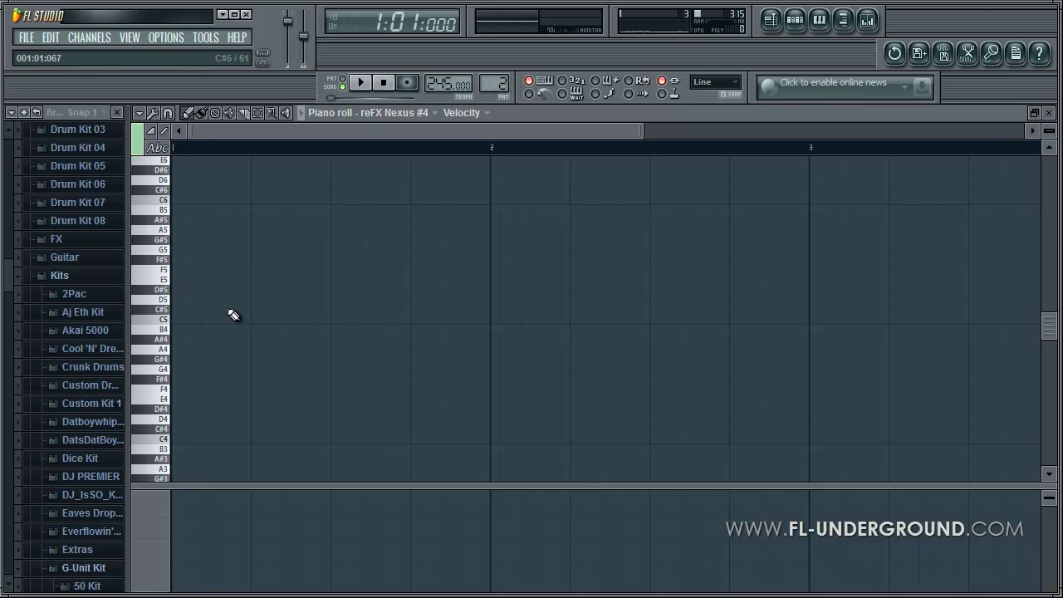
click(163, 231)
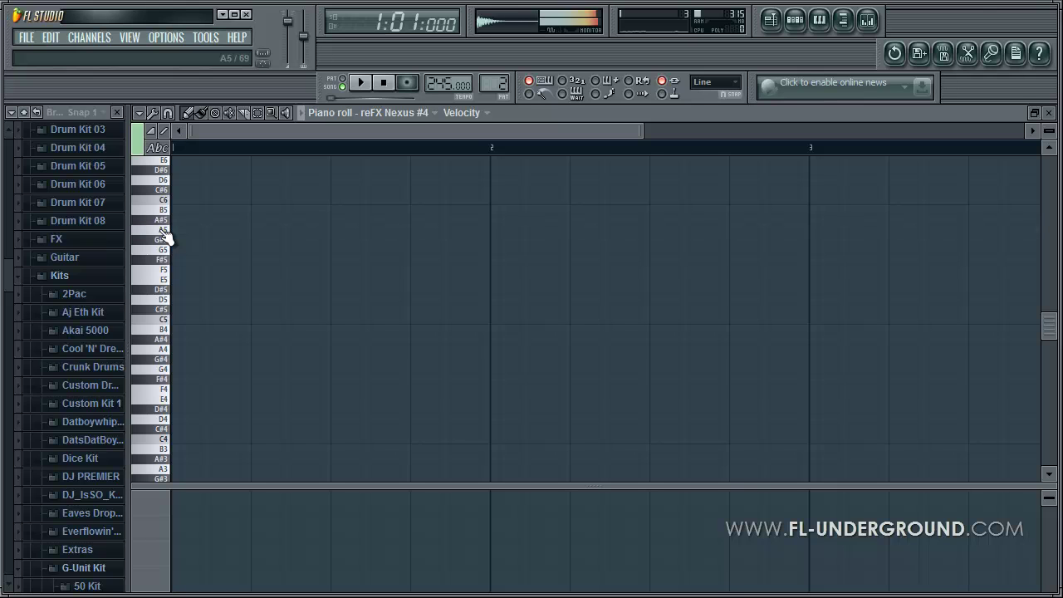
click(167, 282)
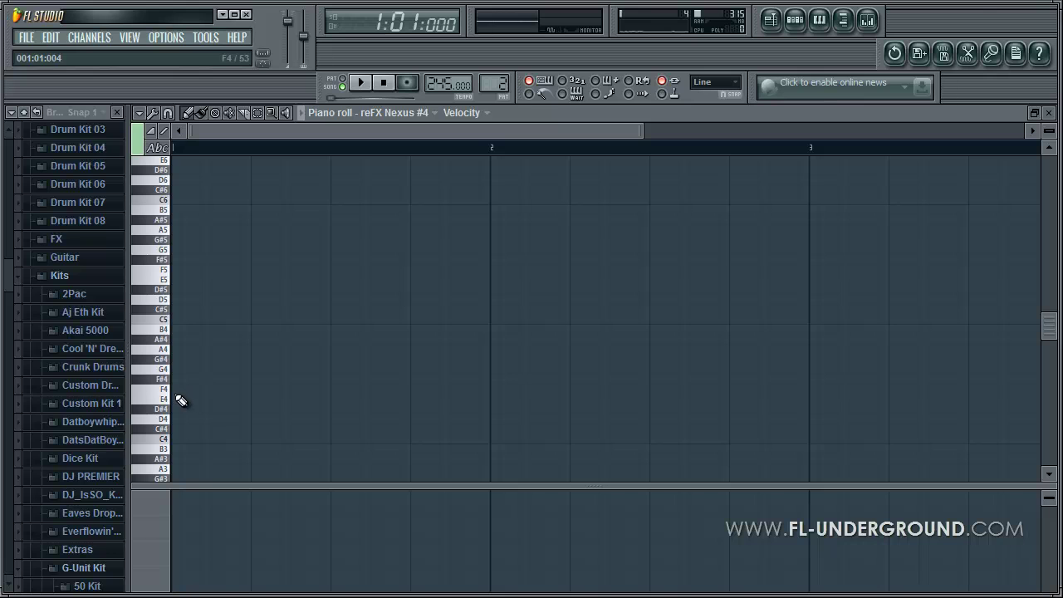
Step: Place a half-beat F4 at bar 1 beat 2.5, plus one-beat F4 notes on bar 1 beat 4 and bar 2 beats 2 and 4
drag(180, 394, 220, 393)
click(295, 392)
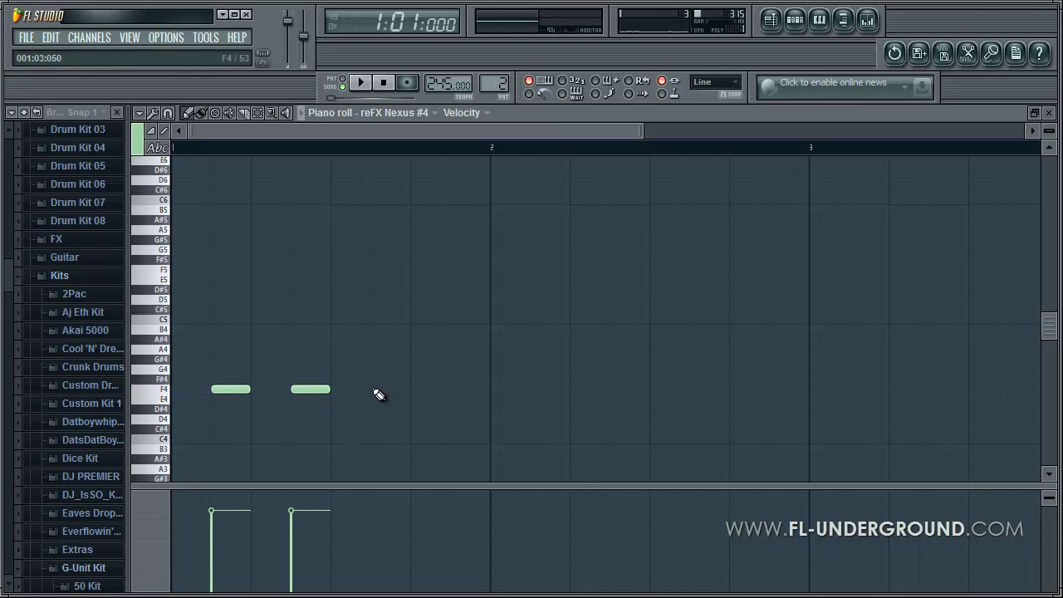
drag(318, 387, 347, 386)
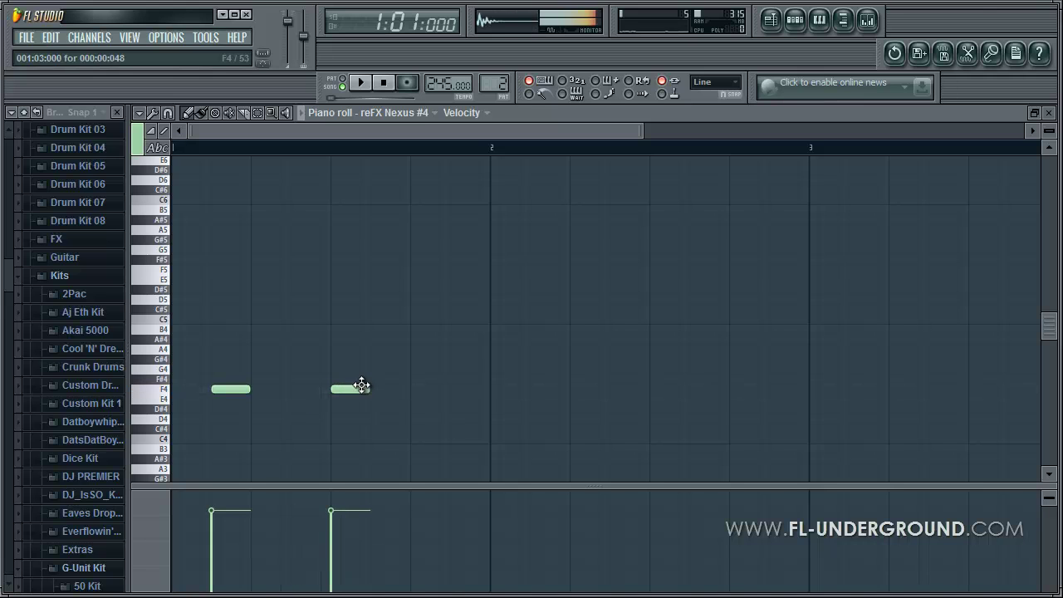
drag(213, 389, 422, 387)
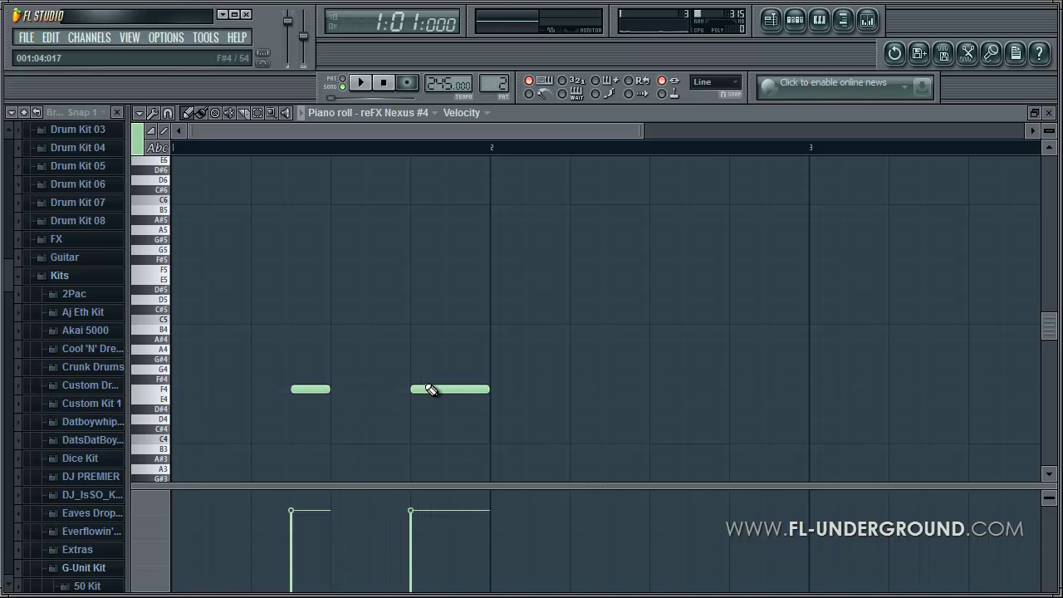
click(569, 389)
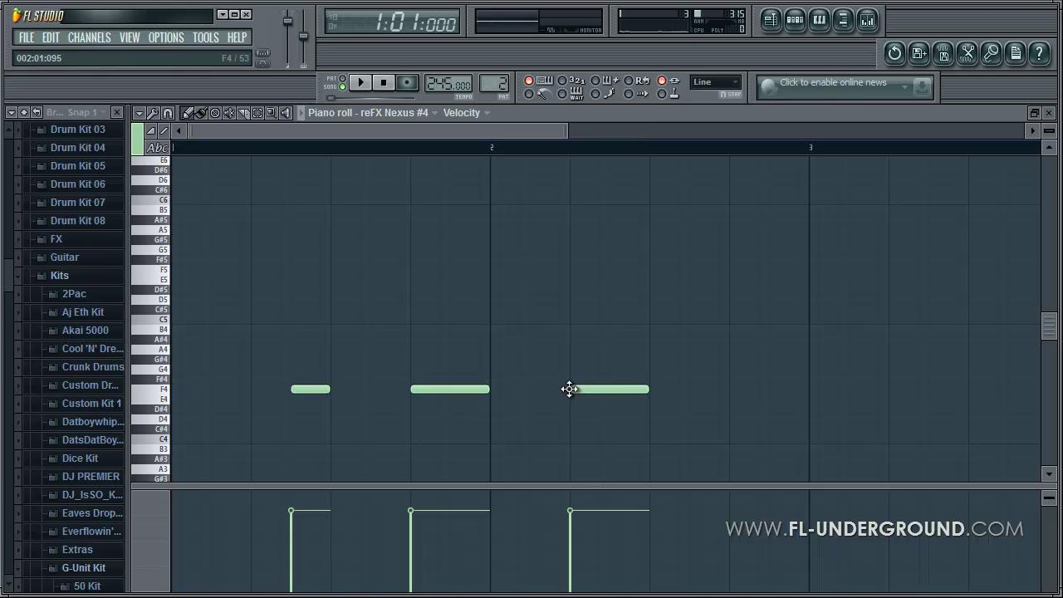
click(734, 390)
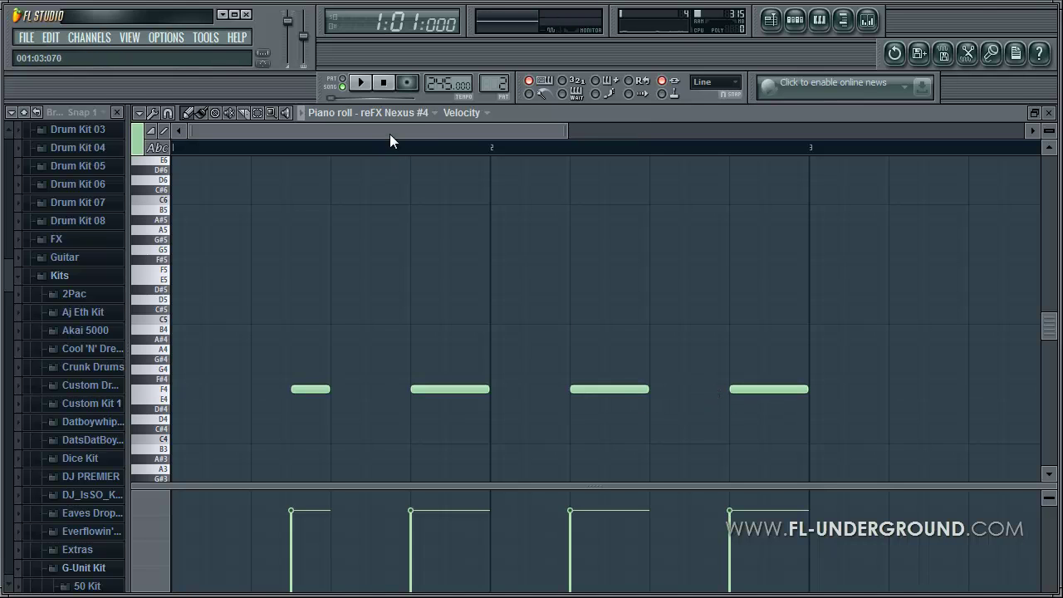
Step: Place a half-beat A#4 at bar 3 beat 2.5, plus one-beat A#4 notes on bar 3 beat 4 and bar 4 beats 2 and 4
click(162, 370)
click(162, 349)
click(162, 343)
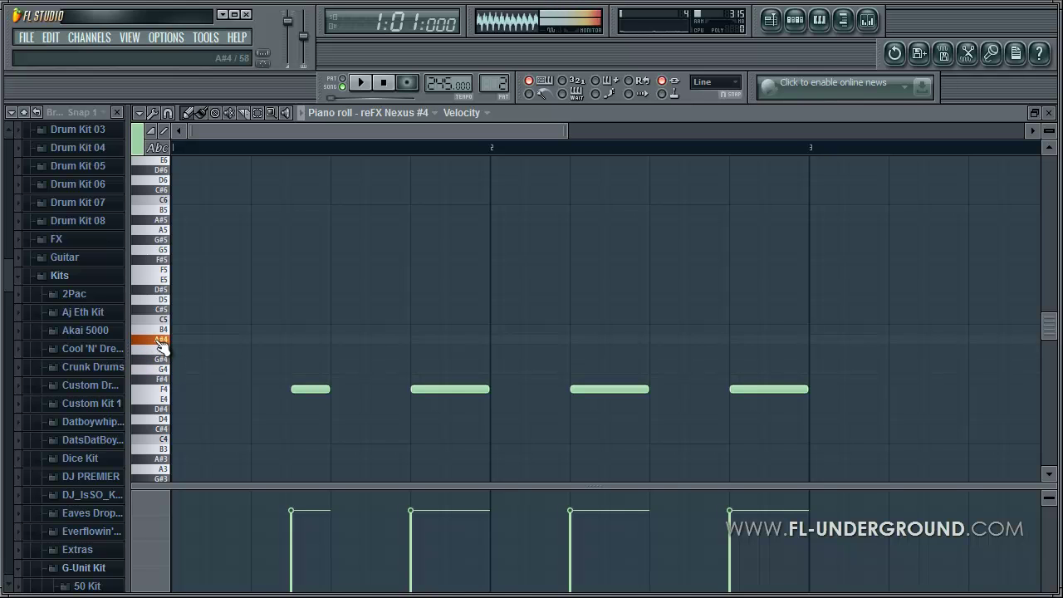
drag(895, 353, 939, 345)
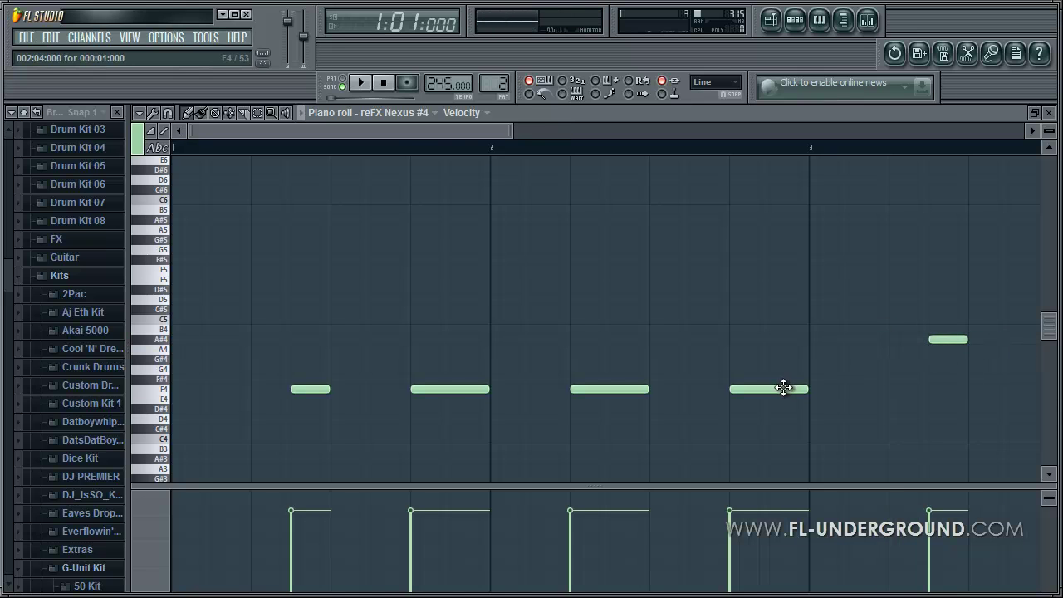
drag(413, 132, 656, 133)
click(456, 341)
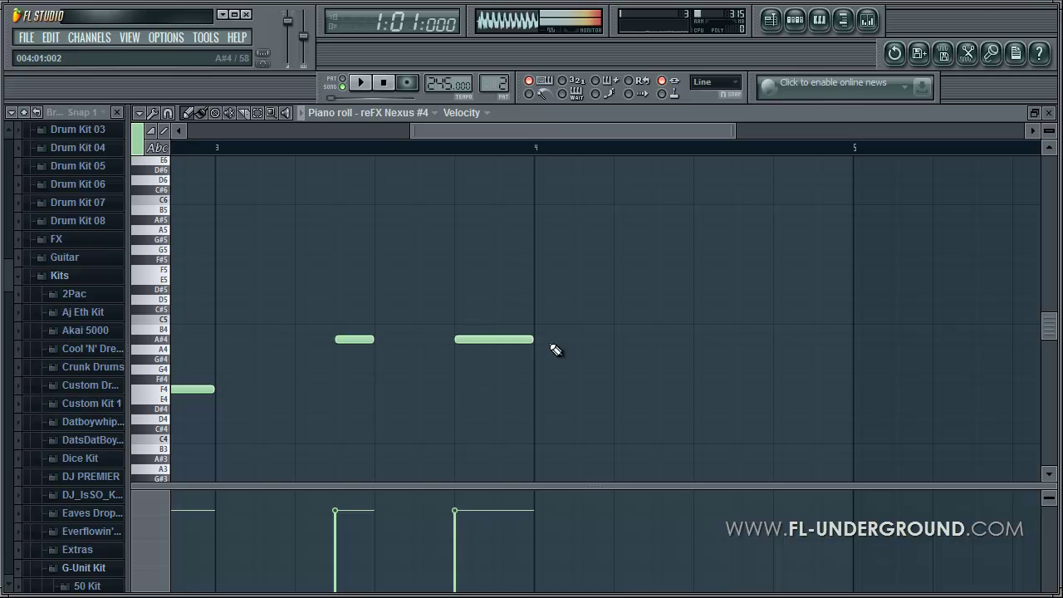
click(618, 340)
click(774, 340)
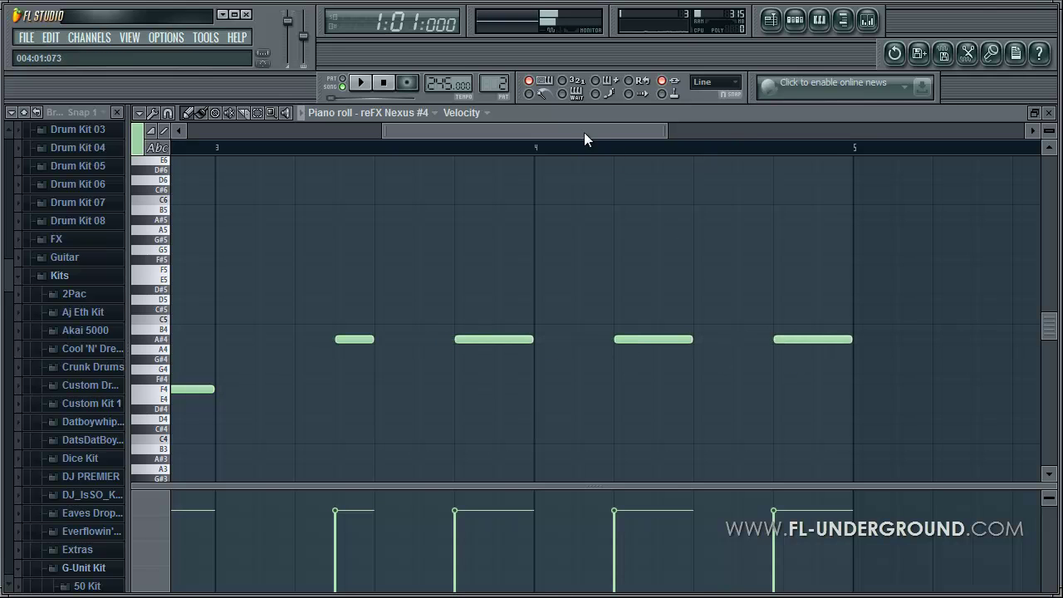
Step: Lower the last two bass notes, on beats 2 and 4 of bar 4, to G#4
drag(593, 133, 665, 133)
drag(435, 341, 468, 361)
drag(559, 339, 560, 361)
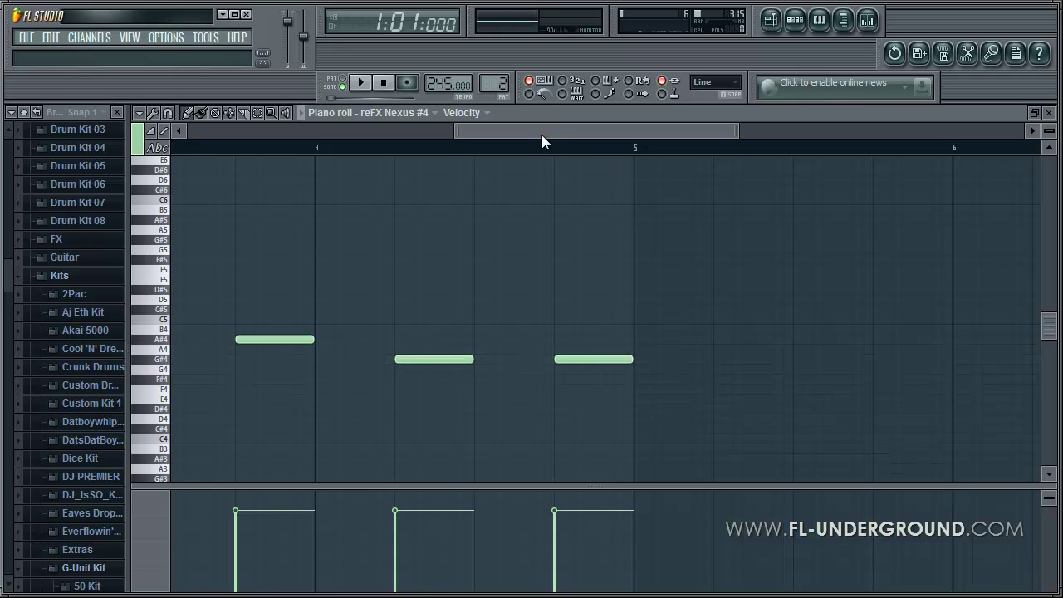
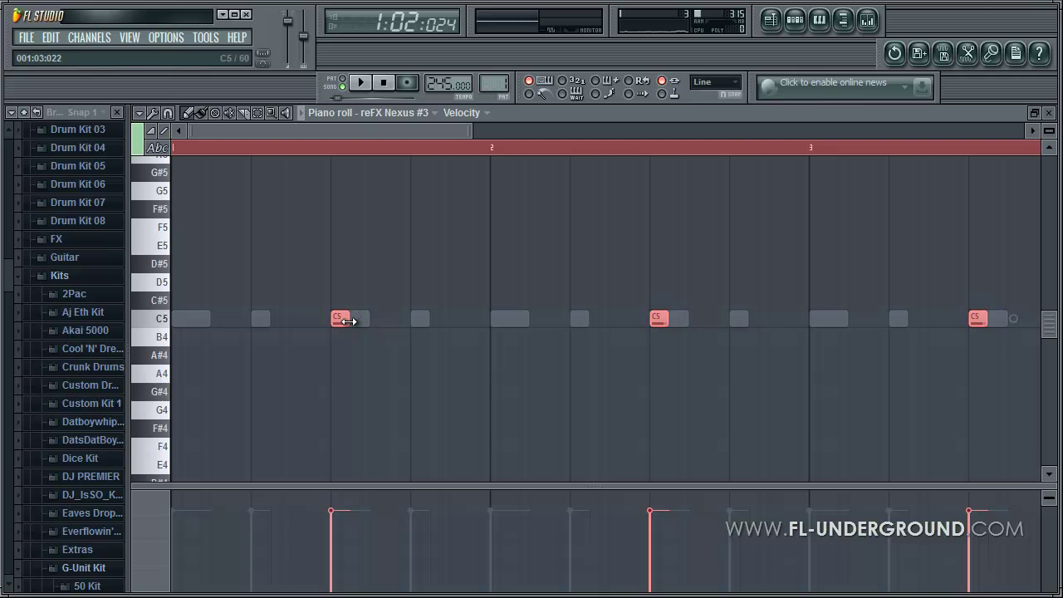
Step: Close the piano roll, stop playback and place Pattern 3 on Track 3 from bar 1 in the playlist
click(1047, 113)
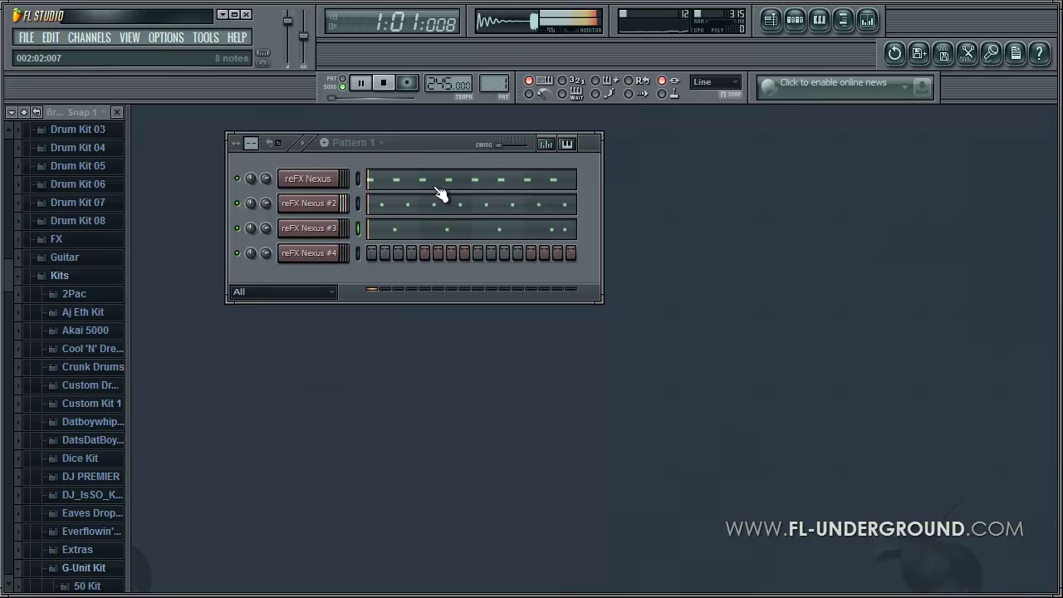
key(space)
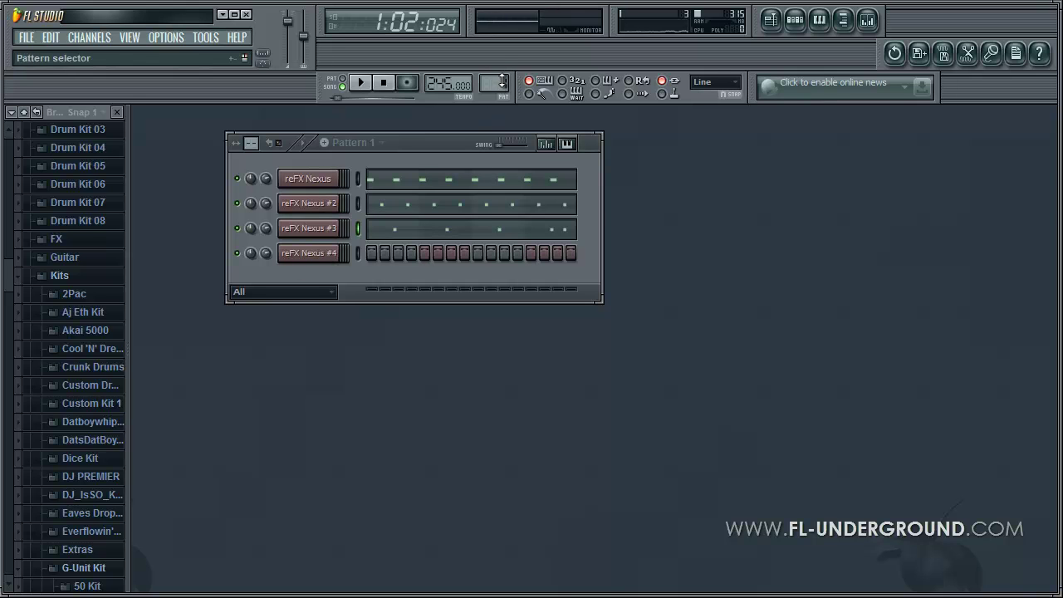
scroll(501, 81, up, 2)
key(F5)
click(225, 283)
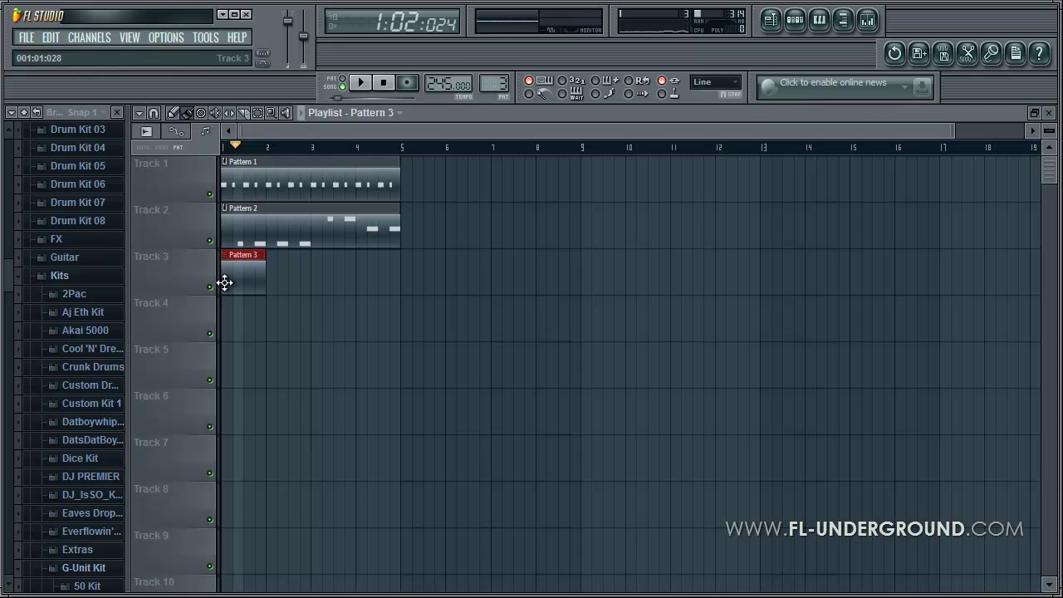
click(1050, 113)
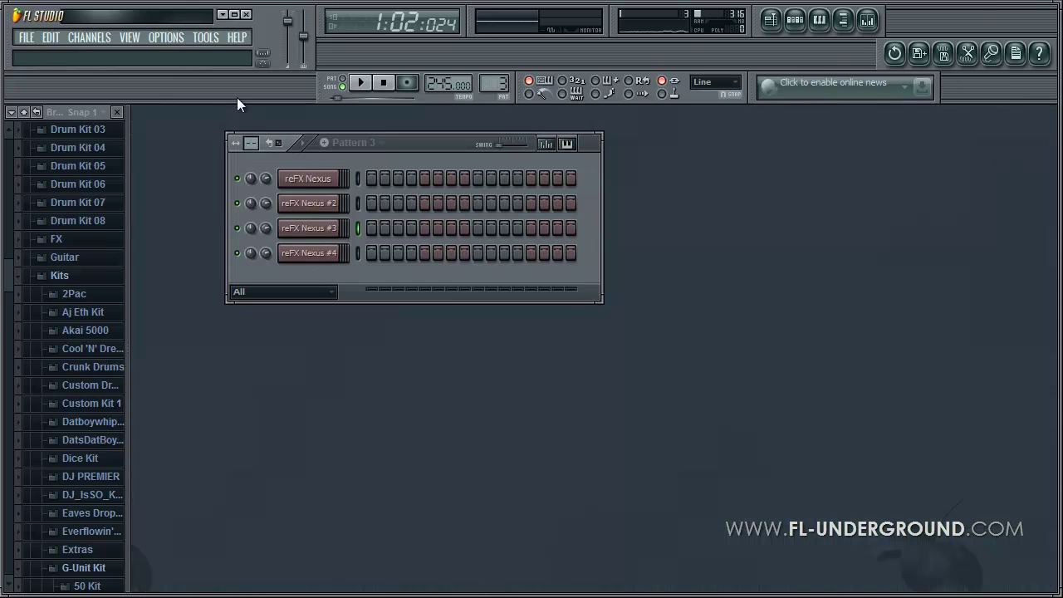
Step: Add a fifth reFX Nexus channel to the project
click(88, 36)
mouse_move(124, 54)
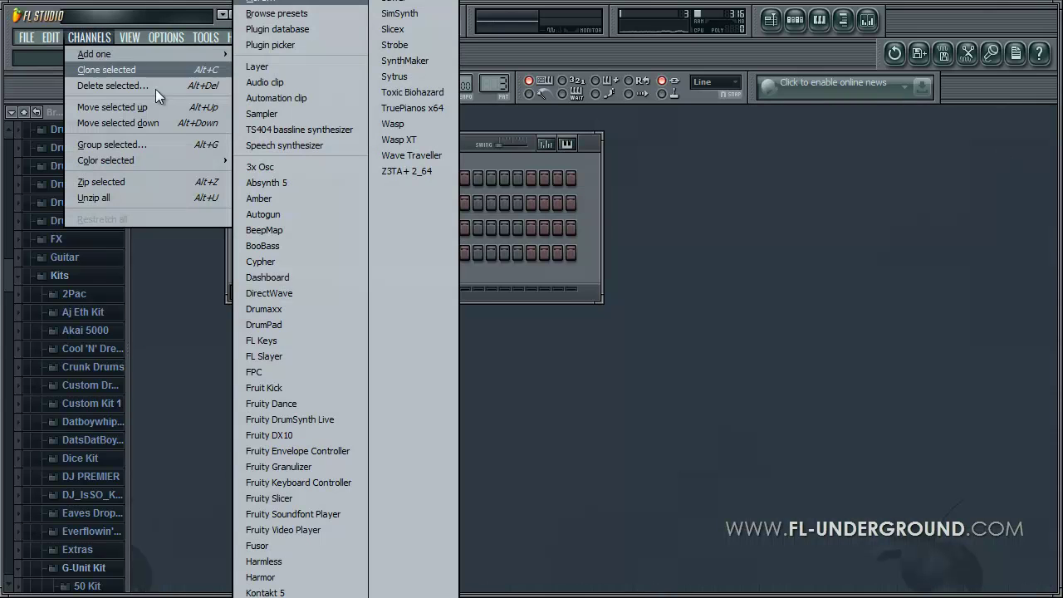
click(266, 589)
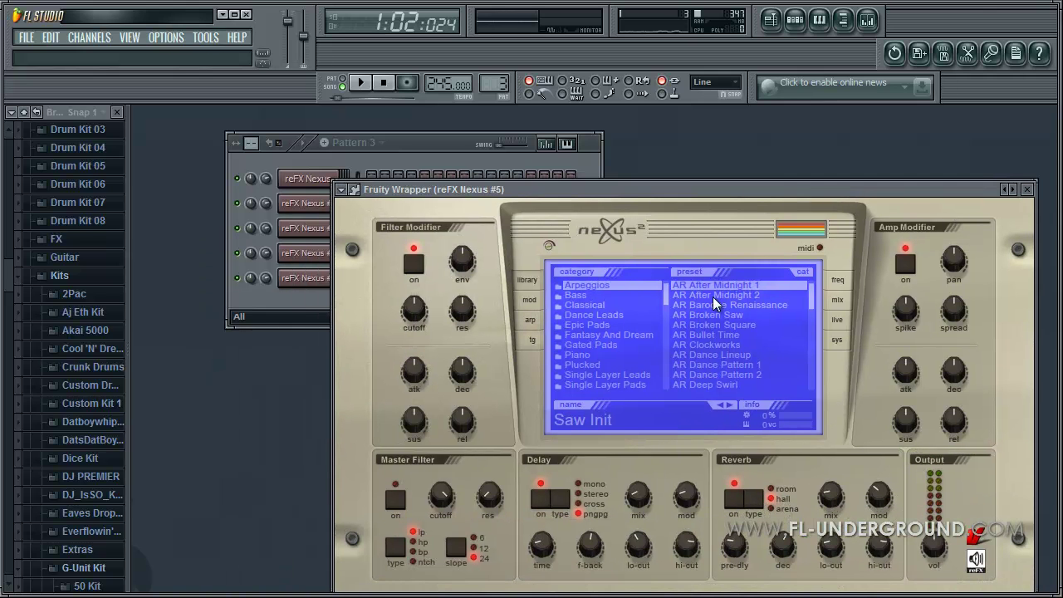
Step: Look through the Nexus #5 preset categories, including Gated Pads and the XP Dance volumes
click(617, 344)
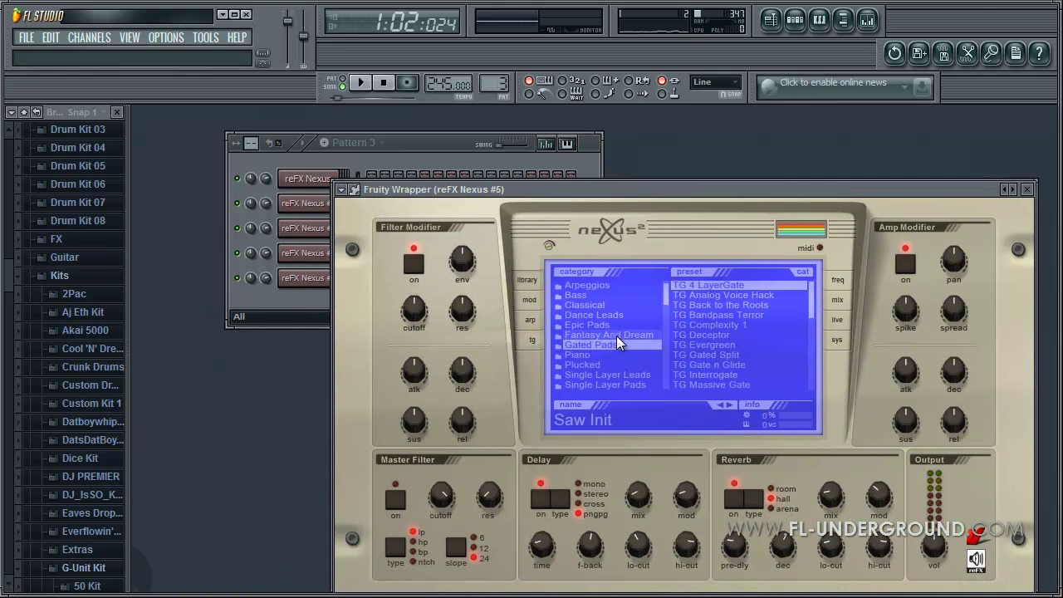
scroll(623, 341, down, 10)
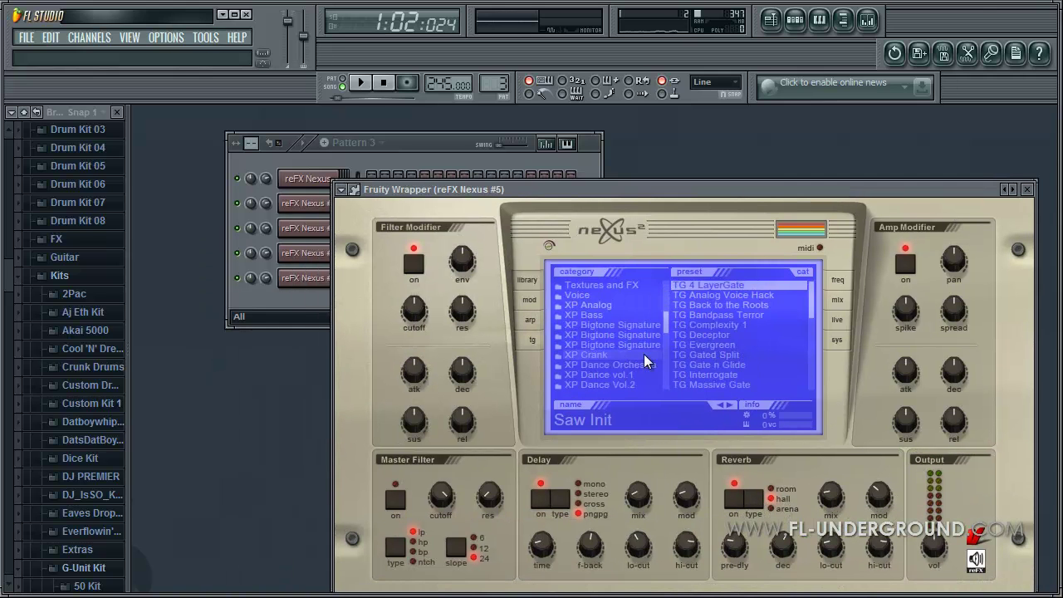
click(629, 336)
click(631, 326)
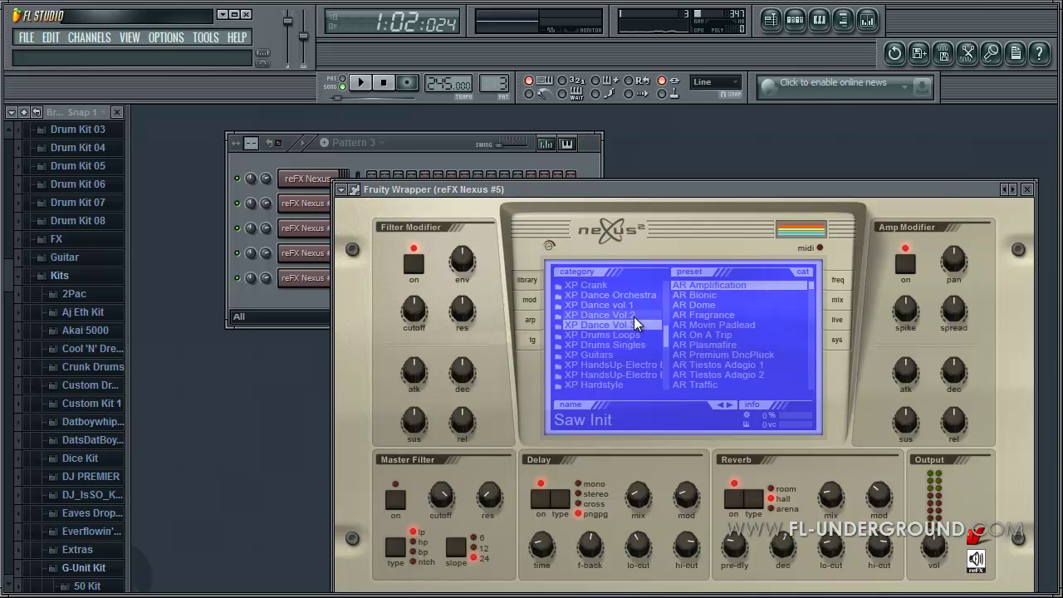
click(633, 306)
click(632, 316)
click(632, 306)
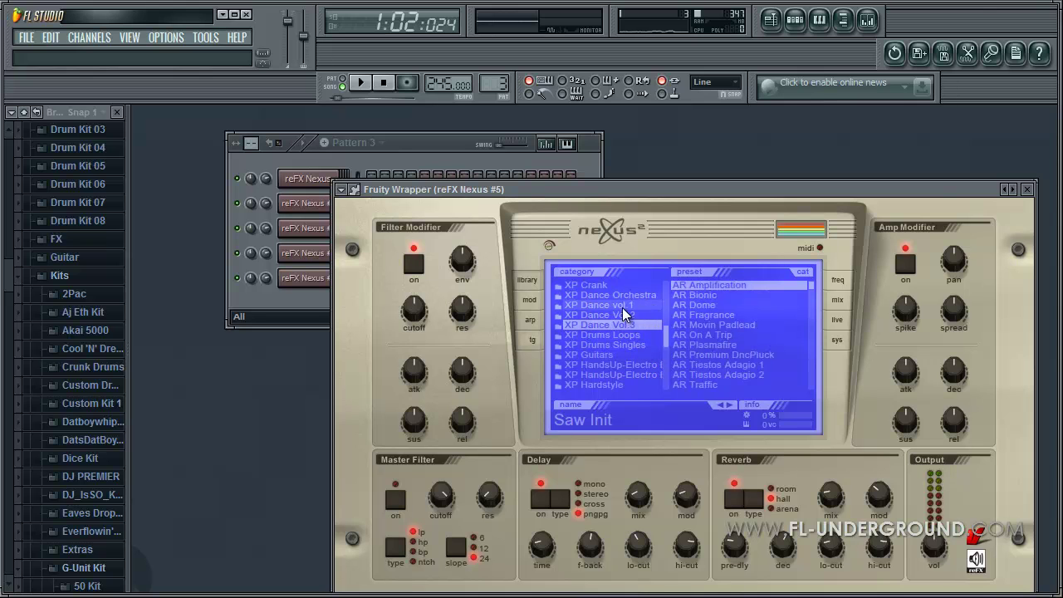
click(632, 315)
click(636, 325)
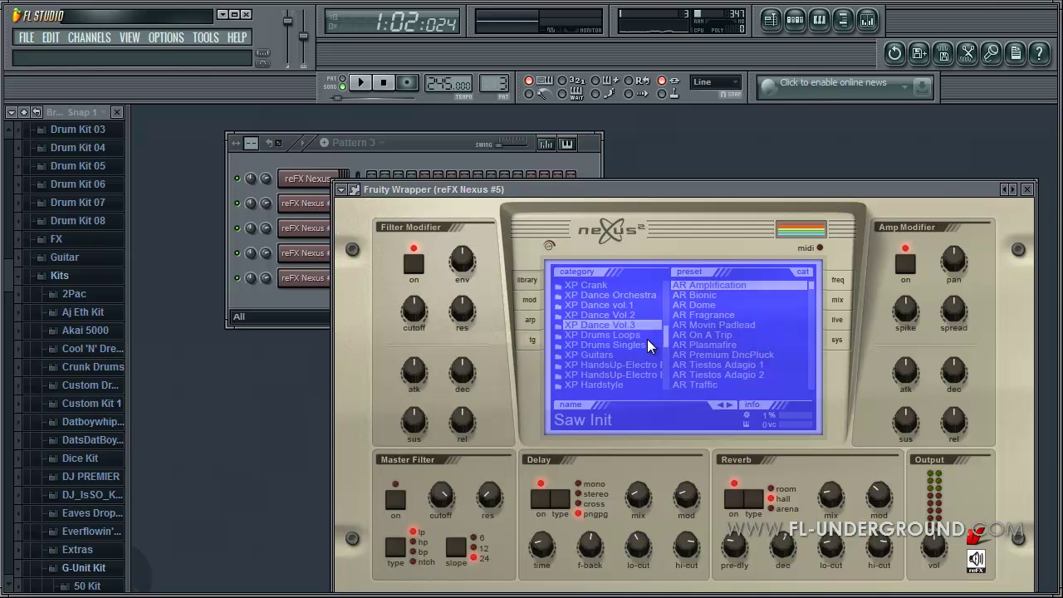
Step: Find and select the XP Lead Attack vol.3 category in Nexus #5
scroll(640, 351, down, 10)
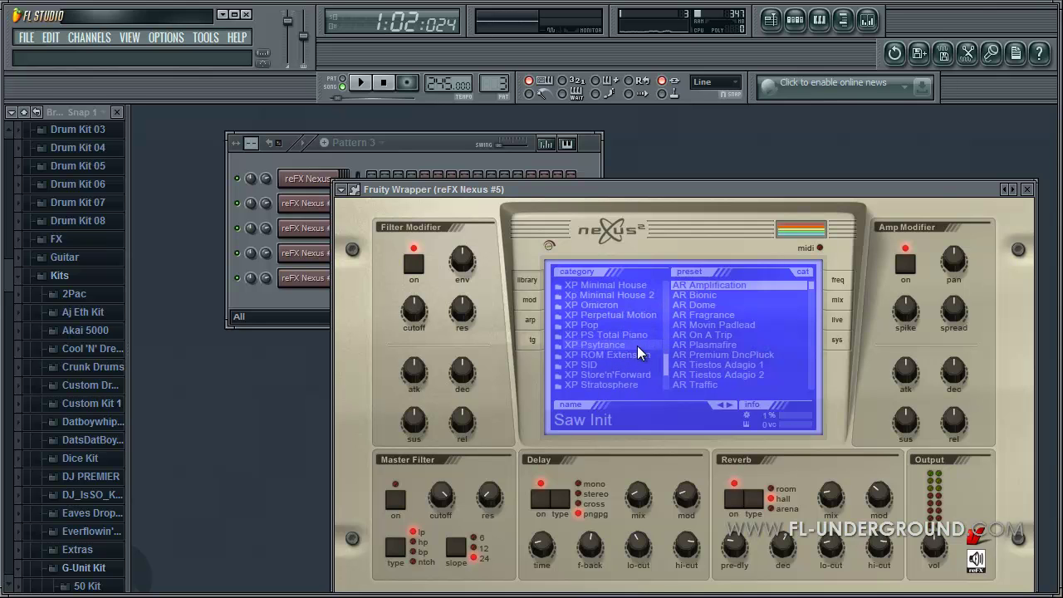
scroll(639, 353, down, 1)
scroll(640, 354, up, 9)
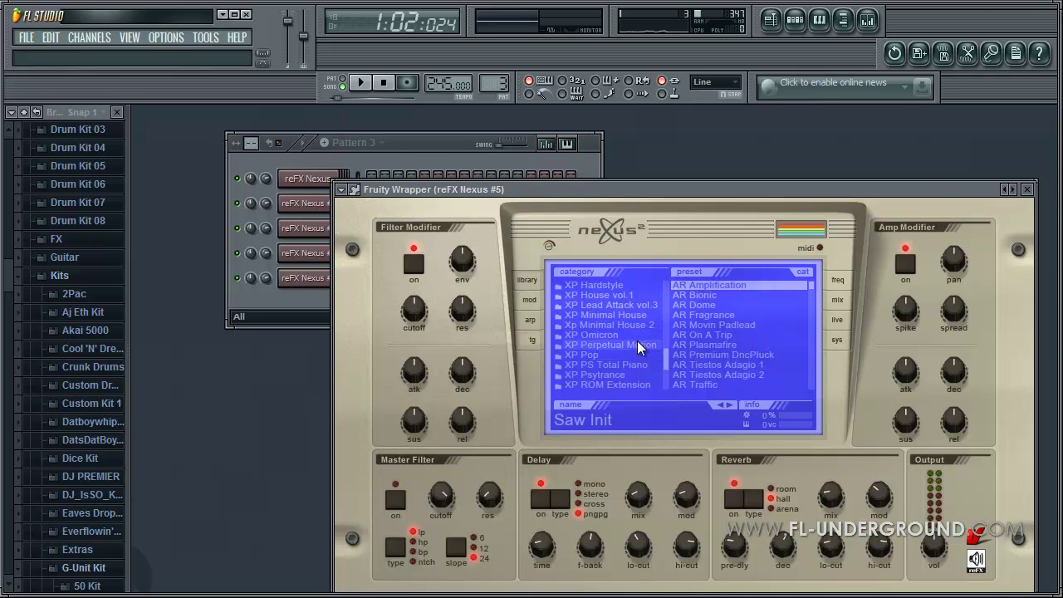
click(632, 296)
click(640, 309)
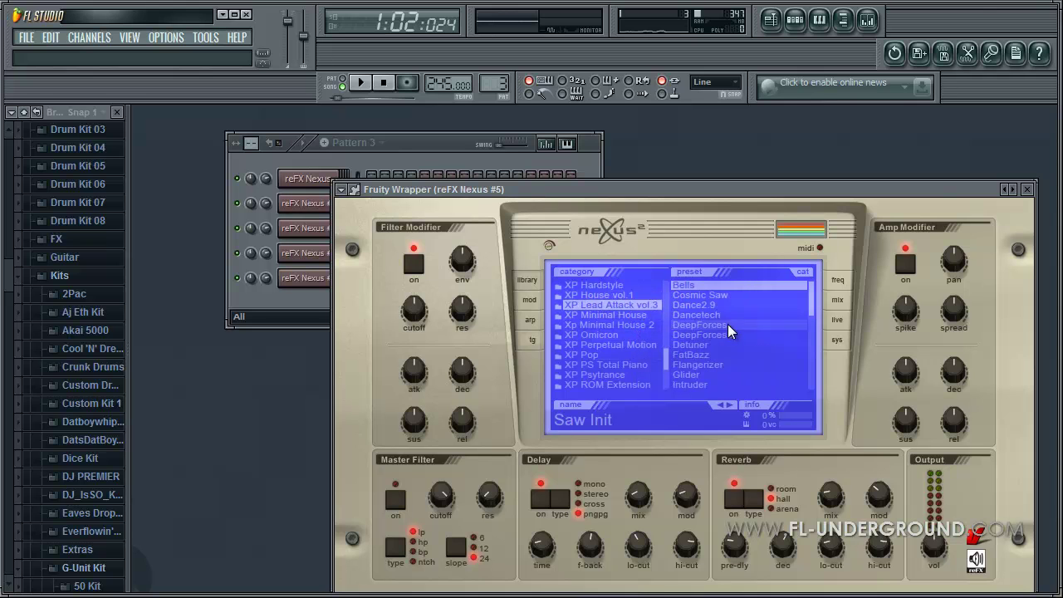
Step: Audition lead presets including Glider, Nexus and TopModelz, load Ultra Fat and close the plugin window
scroll(715, 346, down, 4)
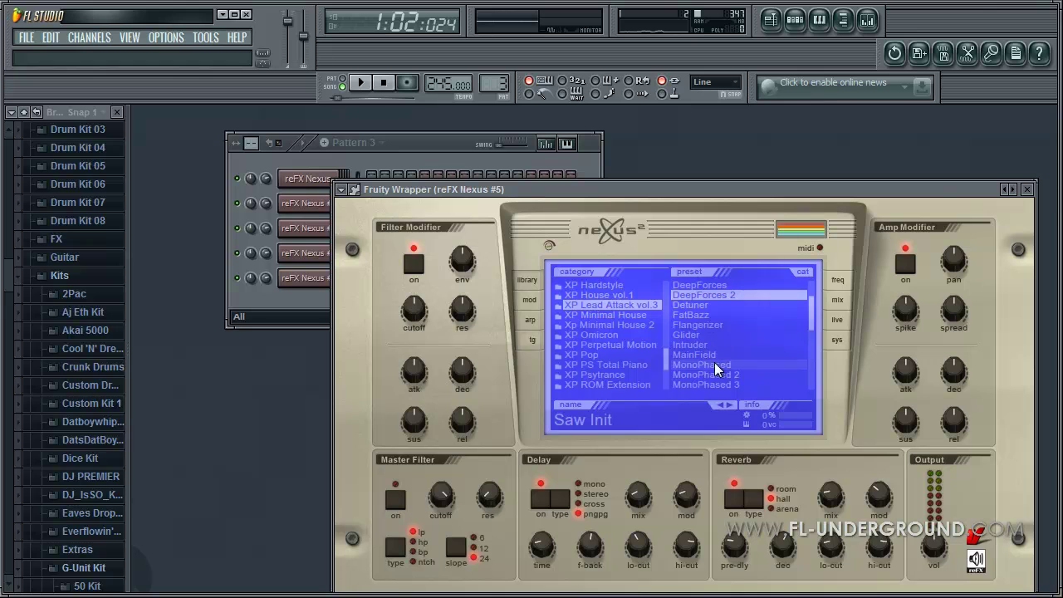
click(720, 337)
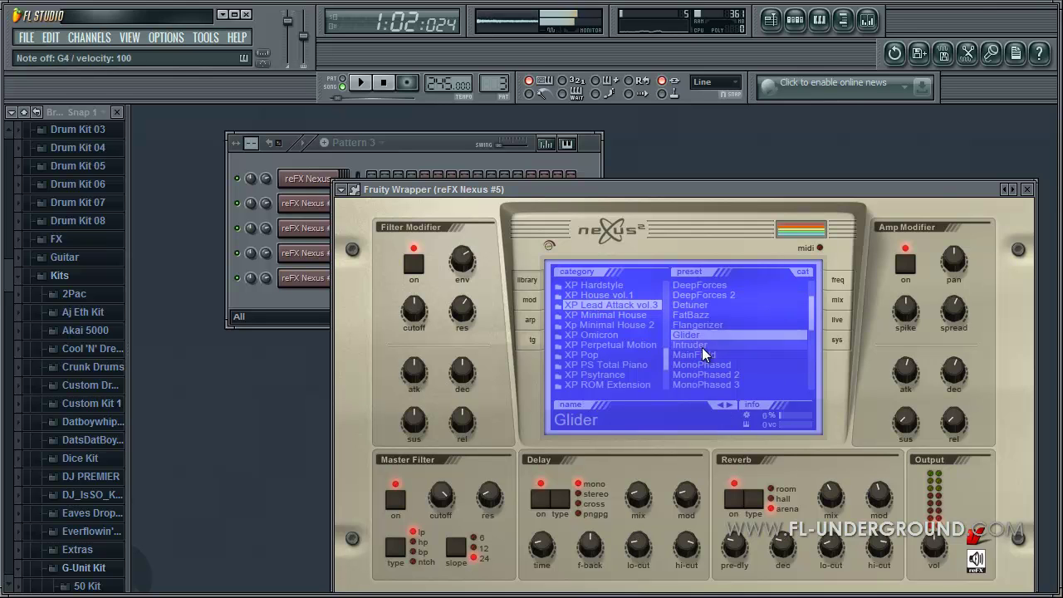
click(705, 365)
scroll(705, 365, down, 5)
click(718, 365)
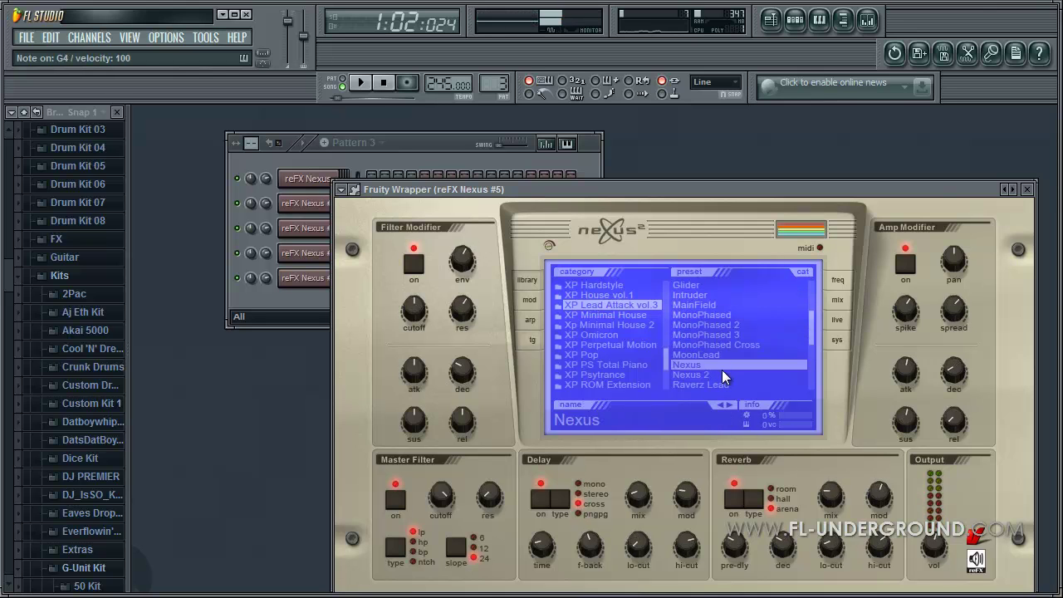
scroll(721, 370, down, 9)
click(730, 357)
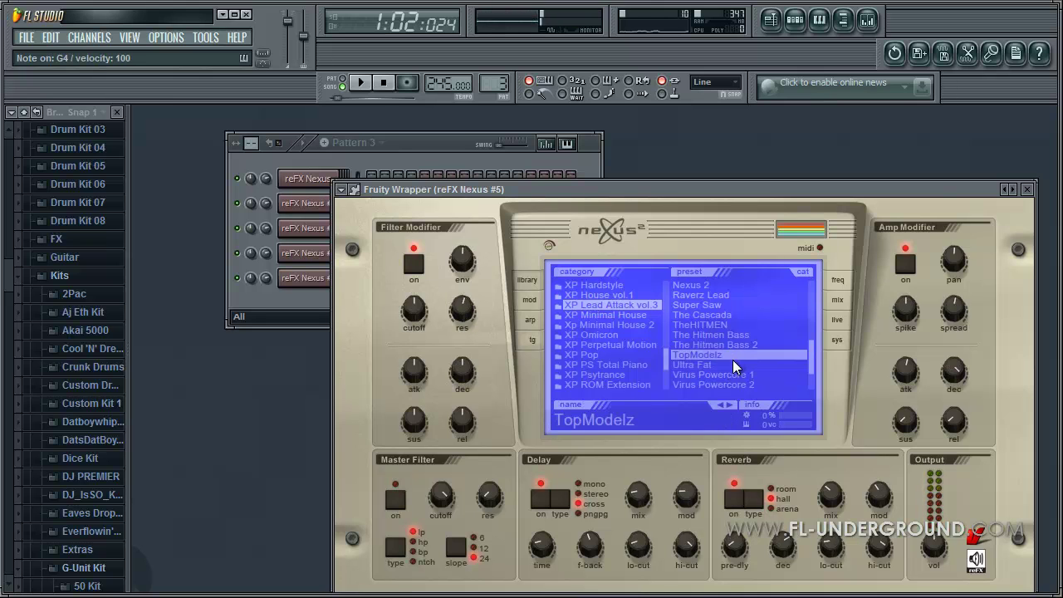
click(727, 345)
click(735, 366)
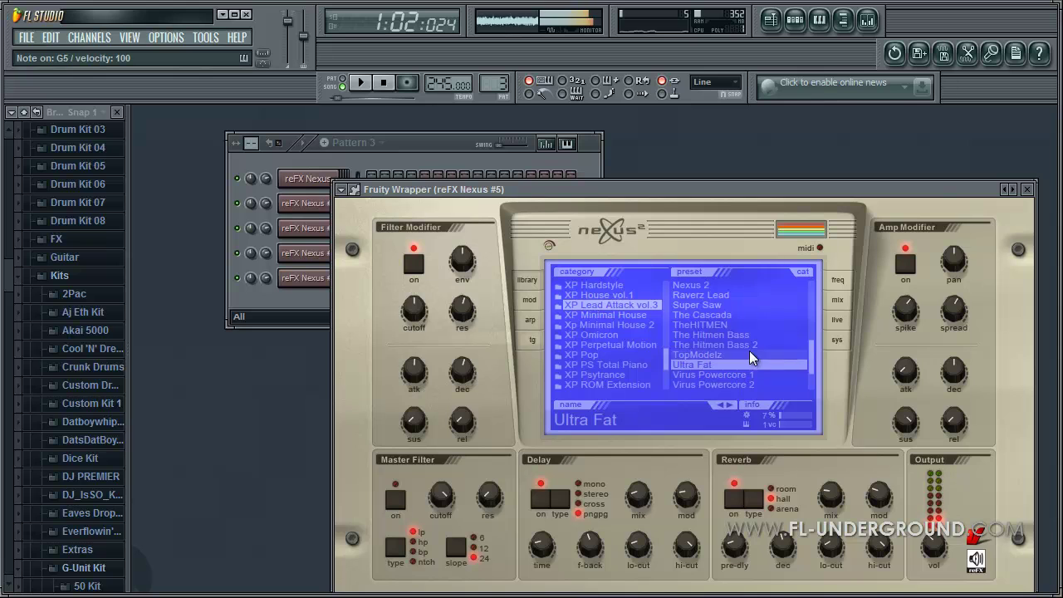
key(Escape)
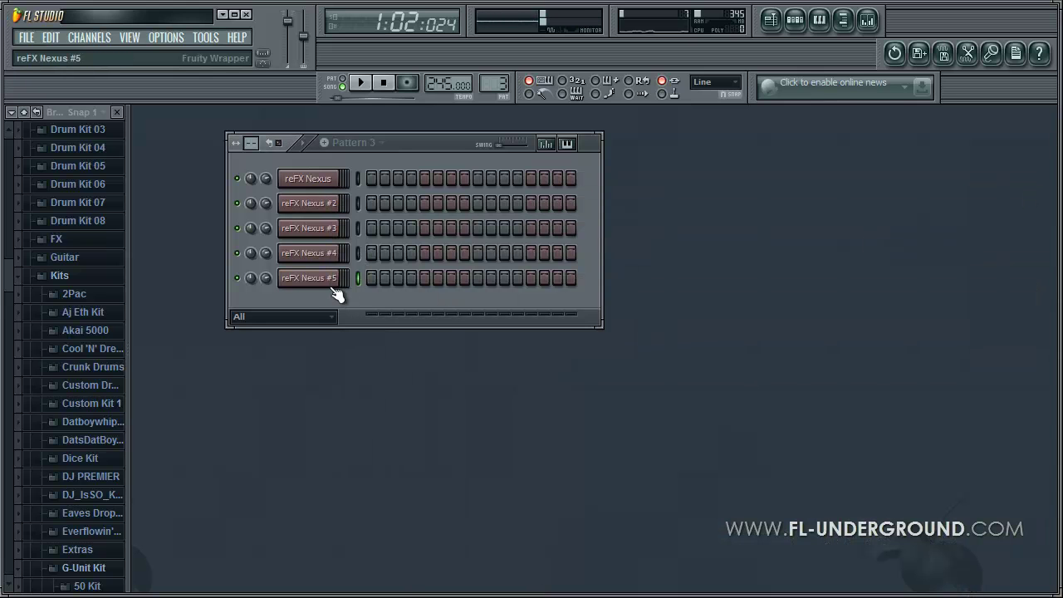
Step: Open the piano roll of reFX Nexus #5 in Pattern 3
right_click(332, 280)
click(401, 279)
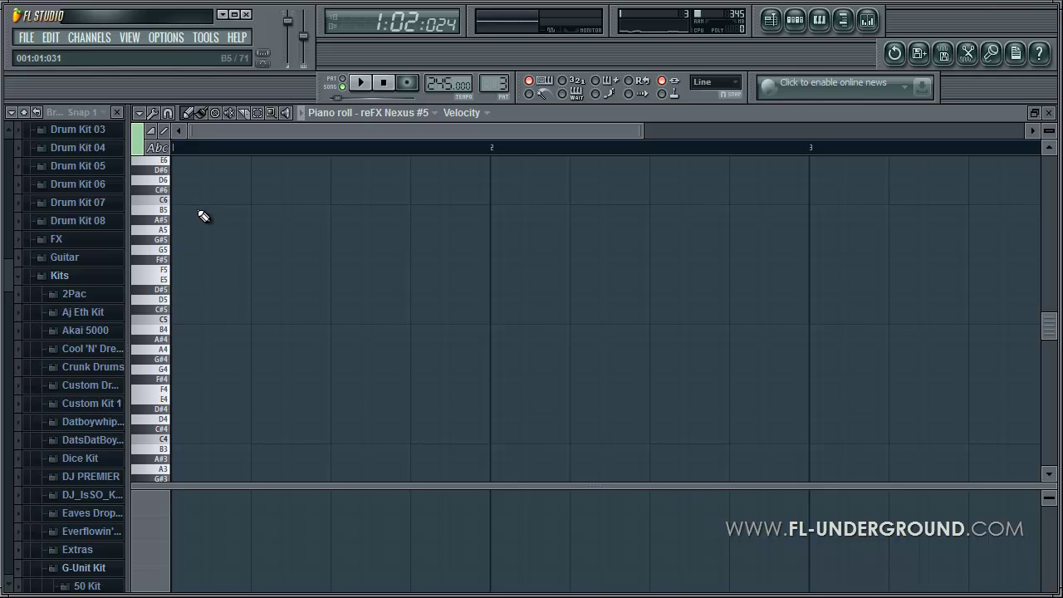
Step: Enter four short F5 notes half a beat apart from the start of bar 1, plus a longer F5 on beat 3
click(187, 274)
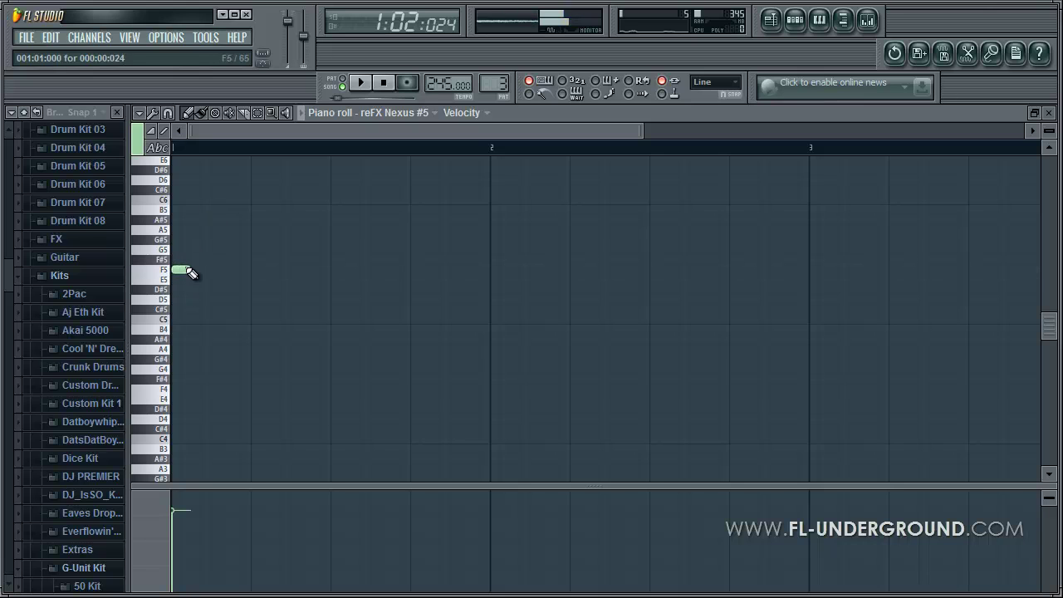
click(219, 271)
click(260, 271)
click(299, 271)
key(space)
click(383, 82)
click(360, 83)
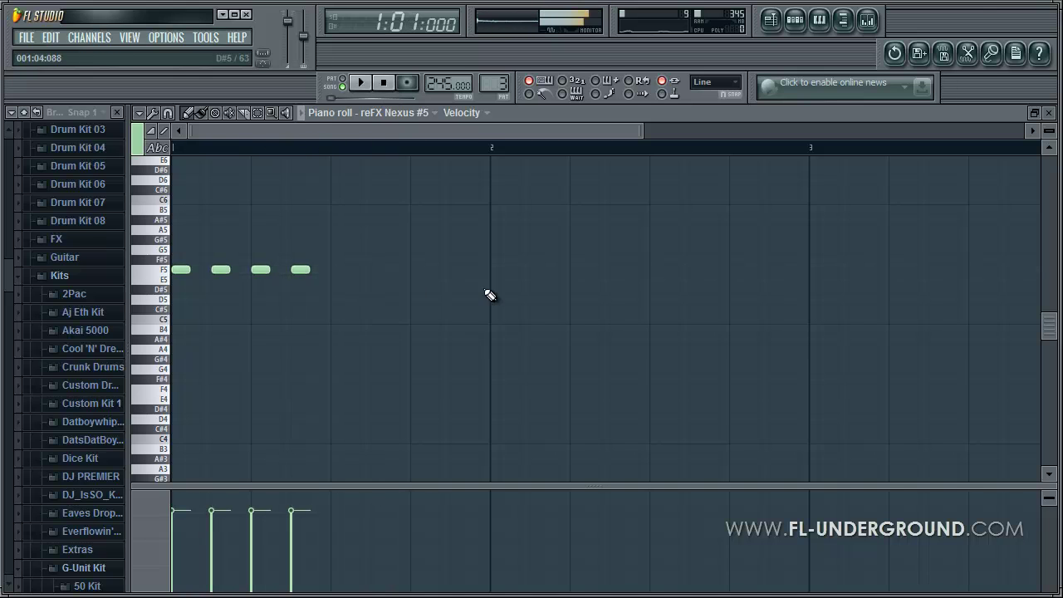
key(space)
drag(339, 270, 368, 270)
key(space)
key(space)
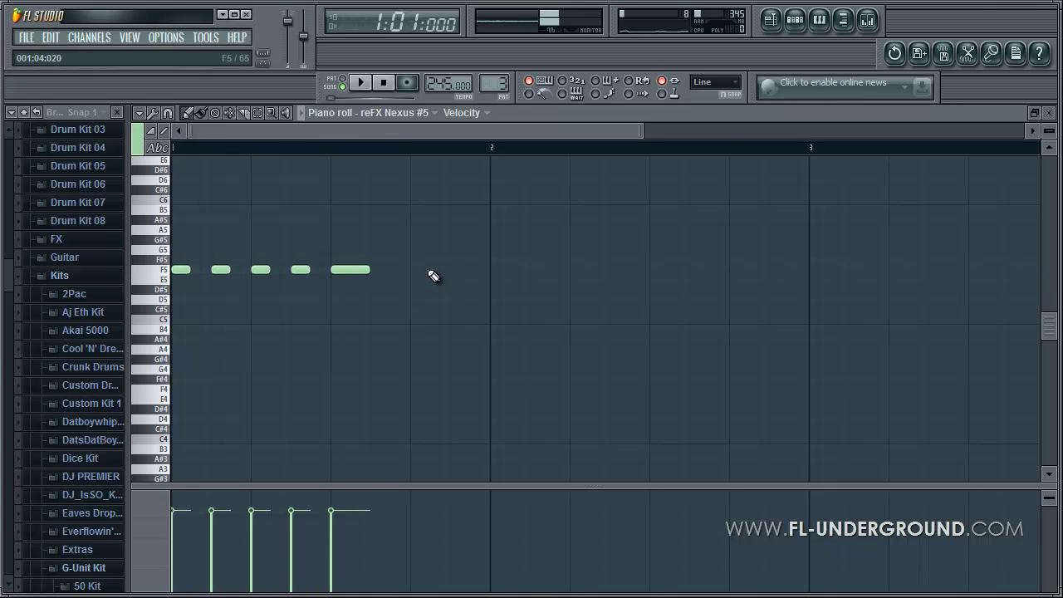
Step: Add longer notes one per beat from beat 4 of bar 1: C6, B5, C6, C#6 and C6, and play the phrase
scroll(424, 285, up, 3)
scroll(385, 292, up, 2)
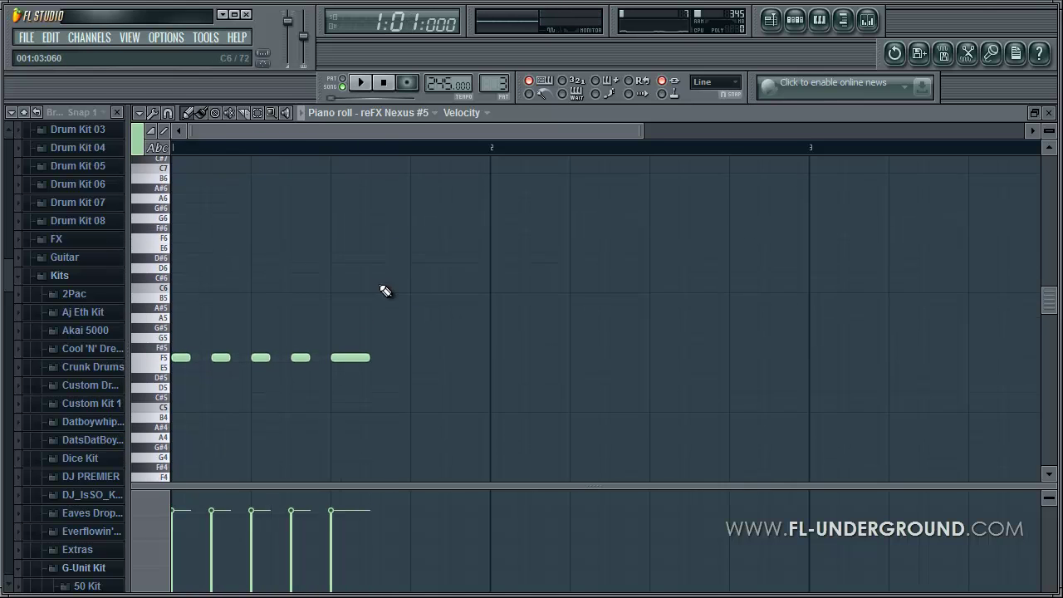
click(413, 290)
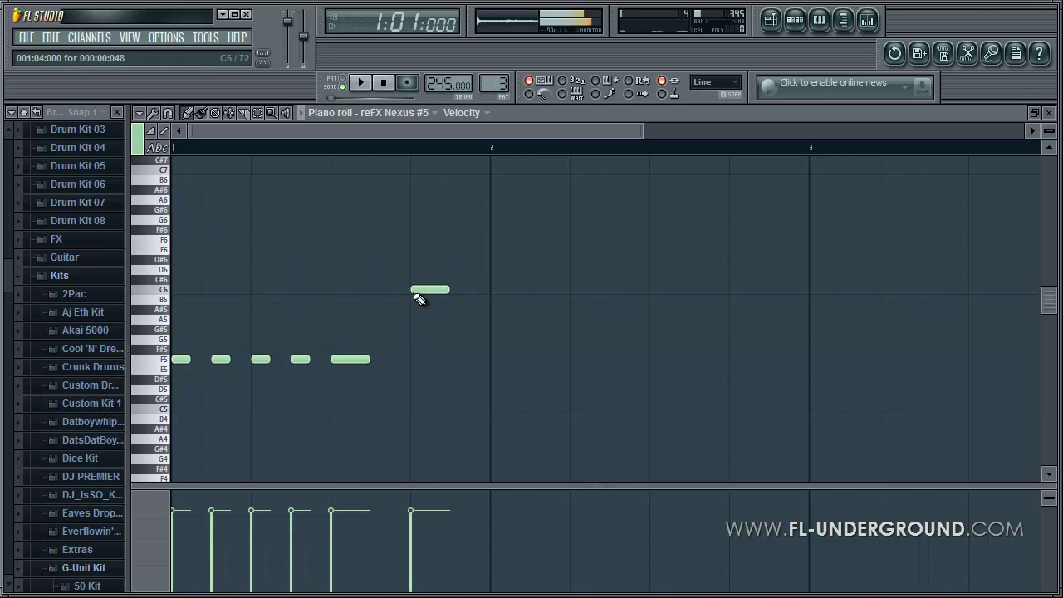
click(496, 300)
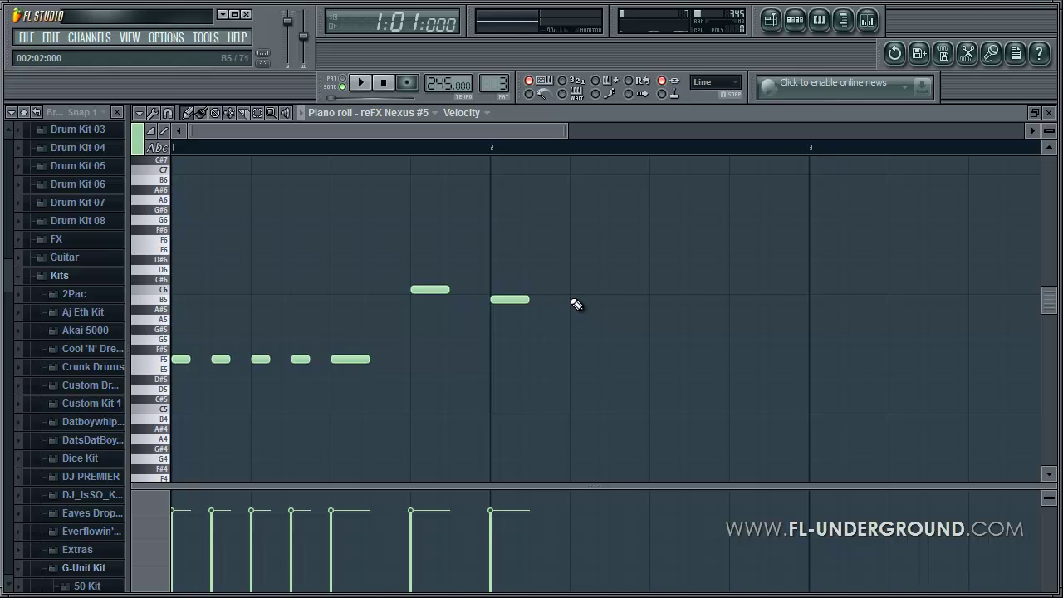
click(573, 290)
click(653, 280)
click(733, 290)
key(space)
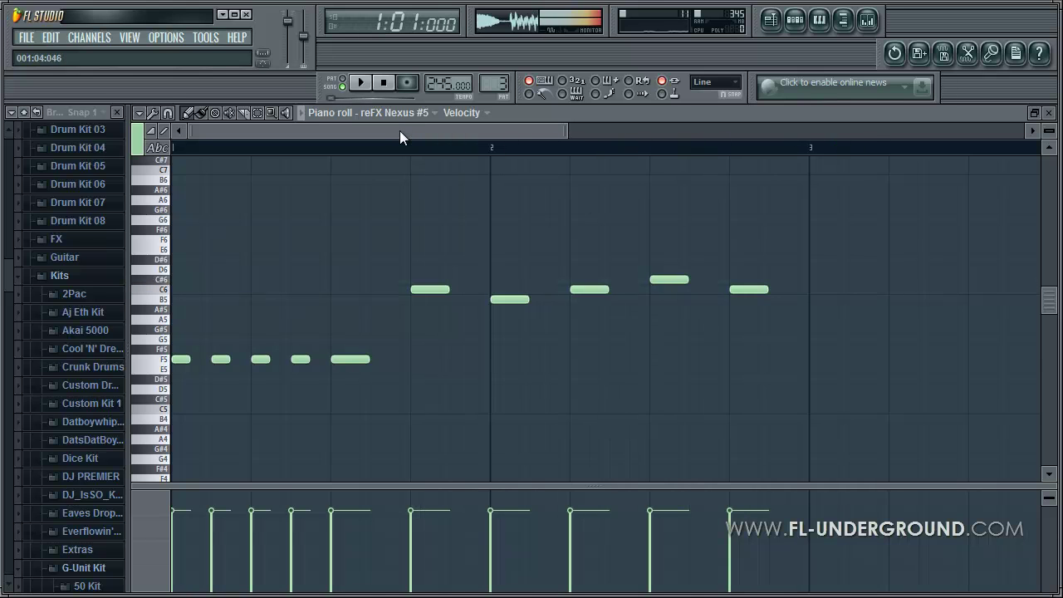
Step: Shorten the C6 note on beat 4 of bar 1, add a longer C6 half a beat after it, and play back
drag(398, 129, 399, 268)
key(space)
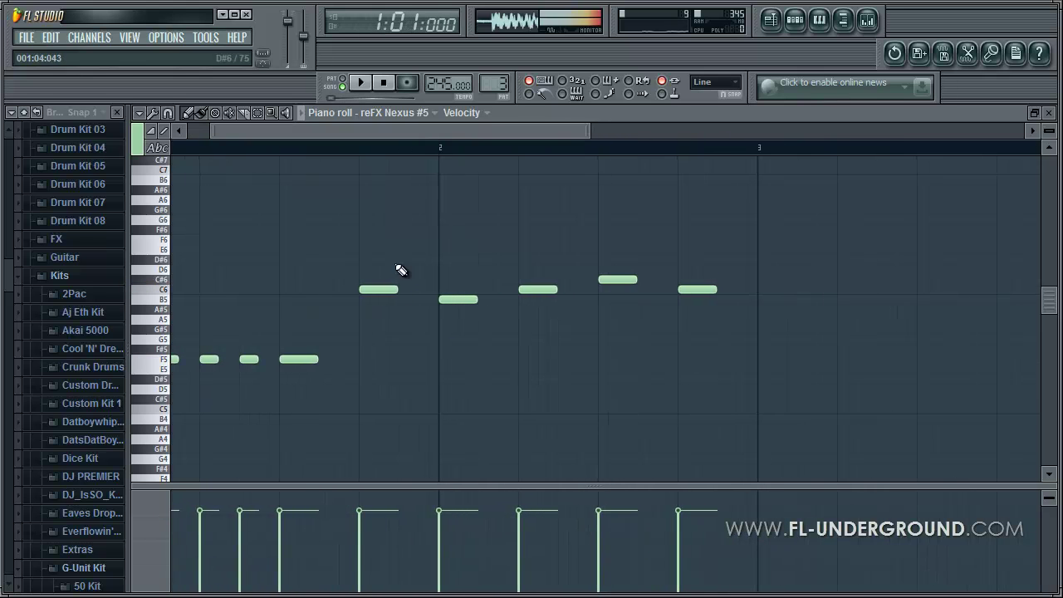
click(405, 290)
key(space)
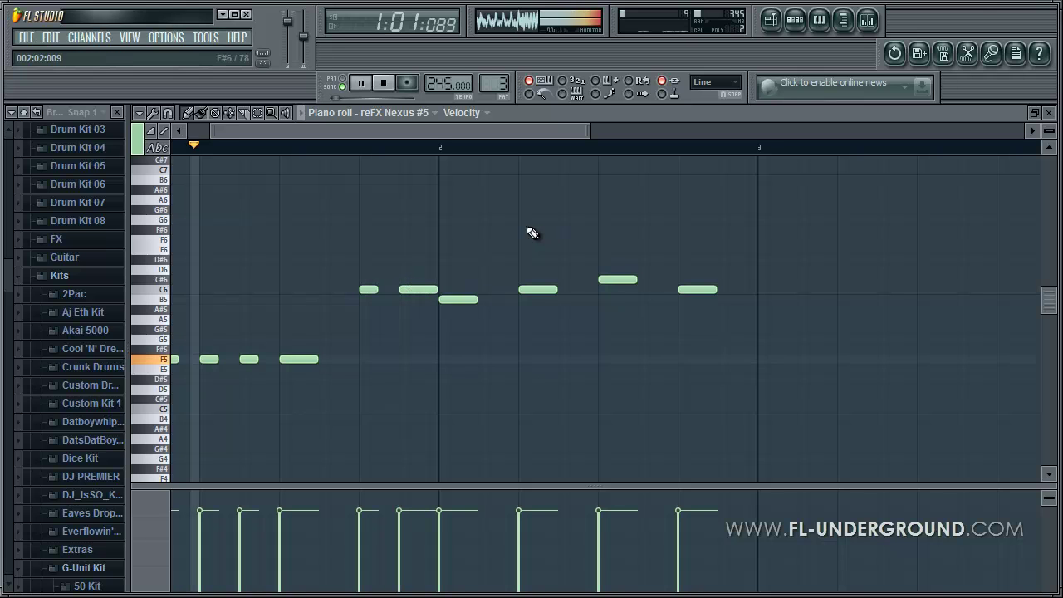
key(space)
Step: Try moving the B5 note at the start of bar 2 half a beat later while listening to the phrase
key(space)
drag(446, 299, 489, 308)
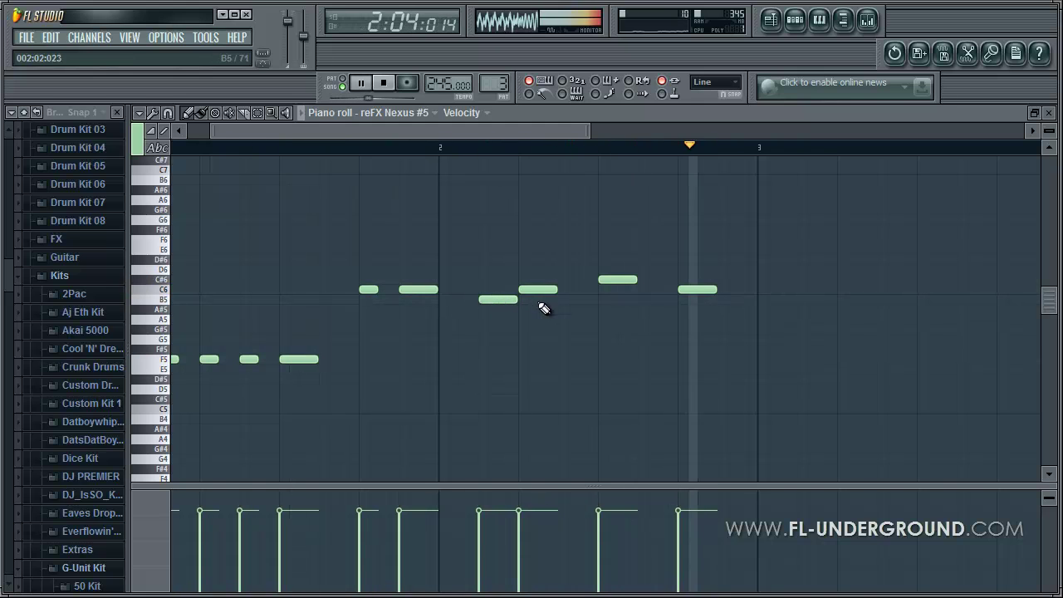
key(space)
key(space)
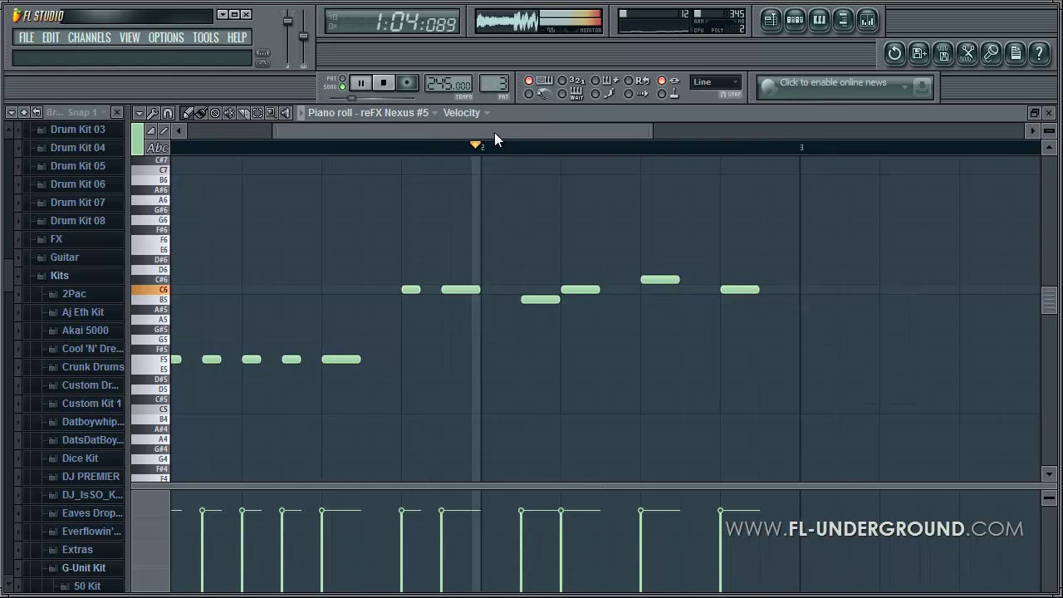
Step: Select all the notes of bars 1 and 2 and copy the phrase to start at bar 3
key(space)
scroll(557, 186, right, 3)
scroll(498, 191, right, 2)
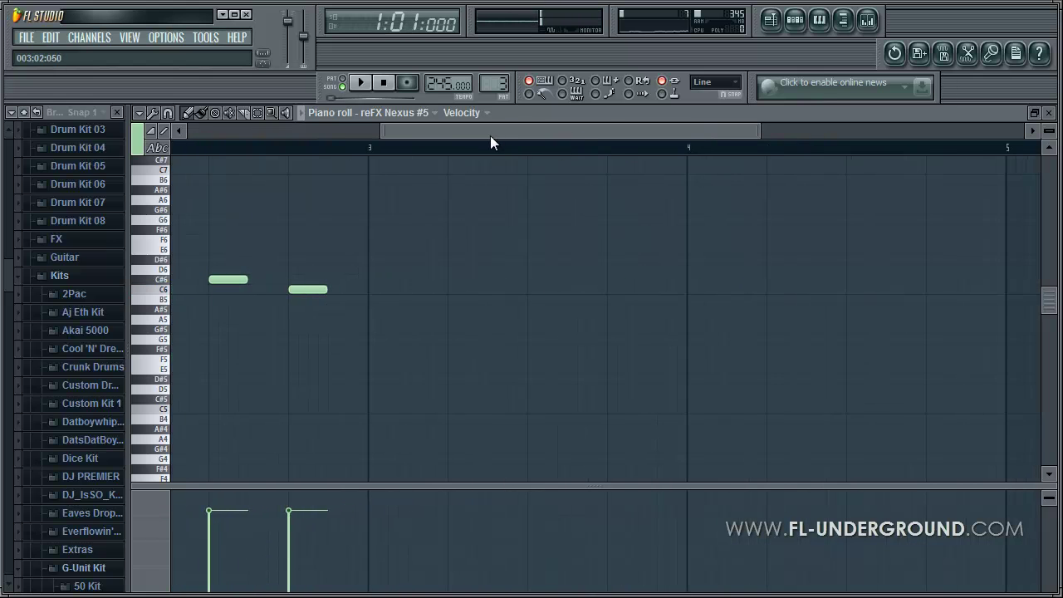
drag(490, 137, 208, 158)
key(ctrl+a)
drag(176, 360, 814, 359)
click(841, 291)
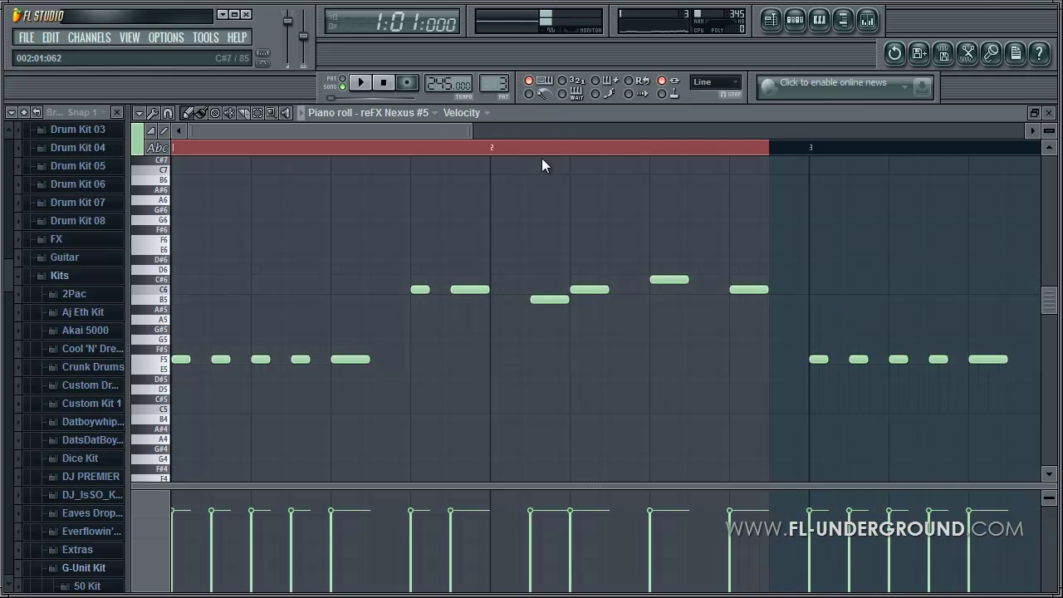
Step: In the copied phrase, raise the two C6 notes on beat 4 of bar 3 to A#6 and bar 4's B5 to F6
drag(411, 130, 615, 133)
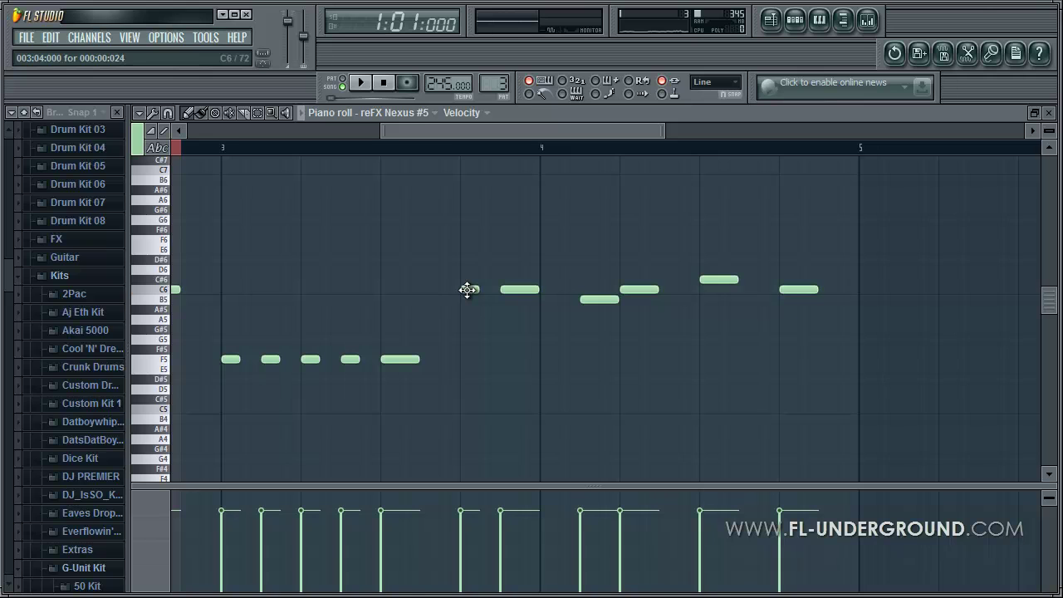
click(225, 152)
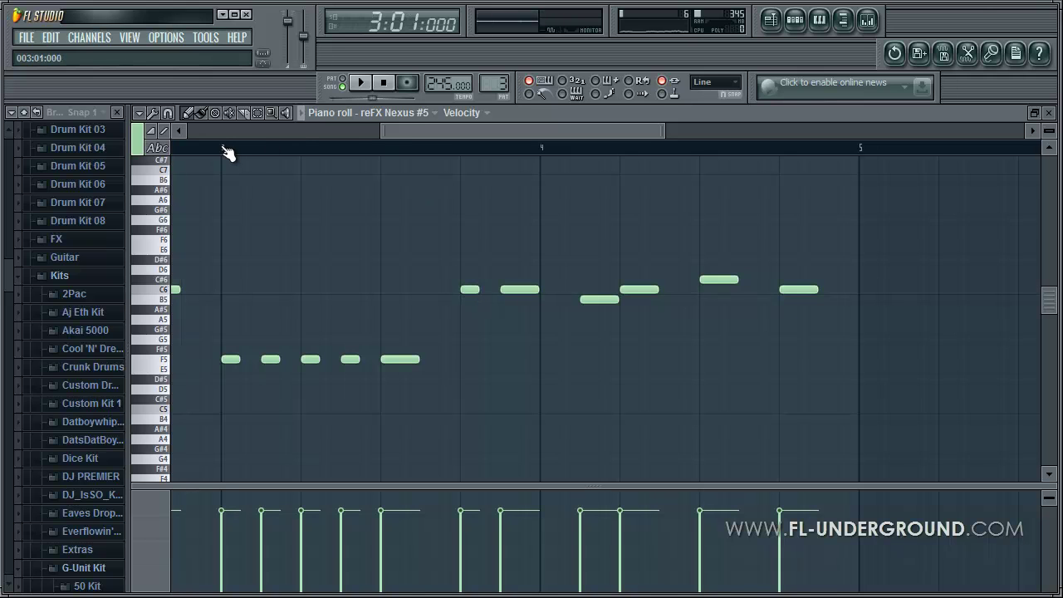
key(space)
key(space)
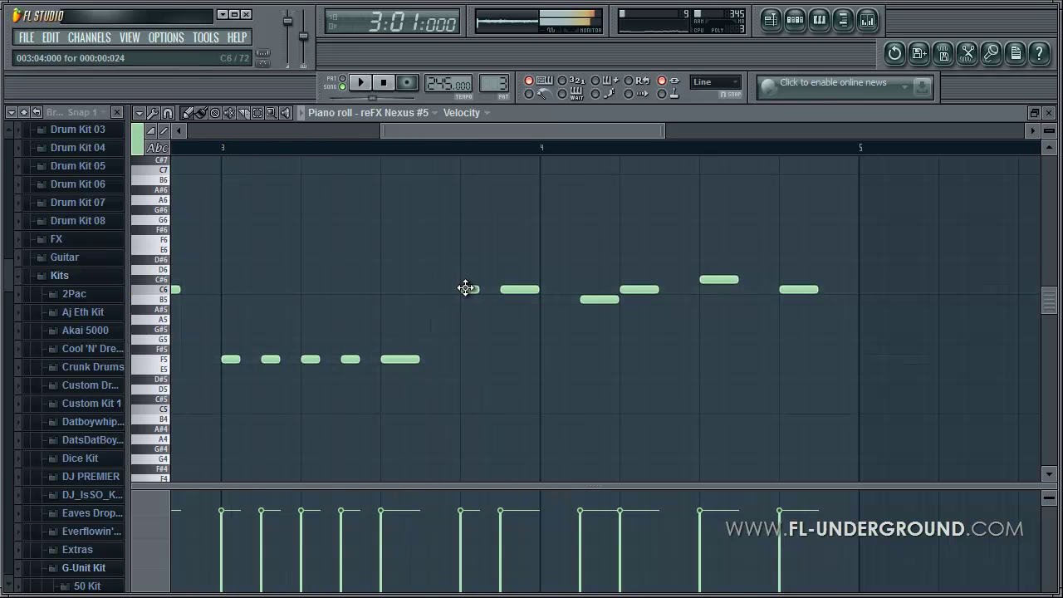
scroll(486, 336, up, 2)
drag(467, 348, 459, 247)
drag(514, 349, 512, 243)
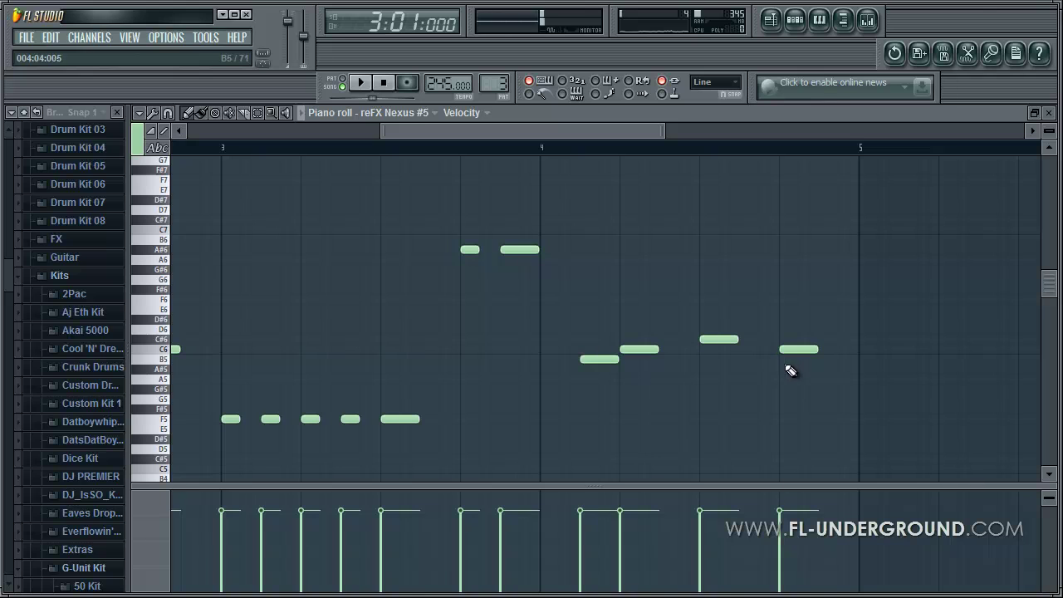
drag(598, 359, 598, 299)
key(space)
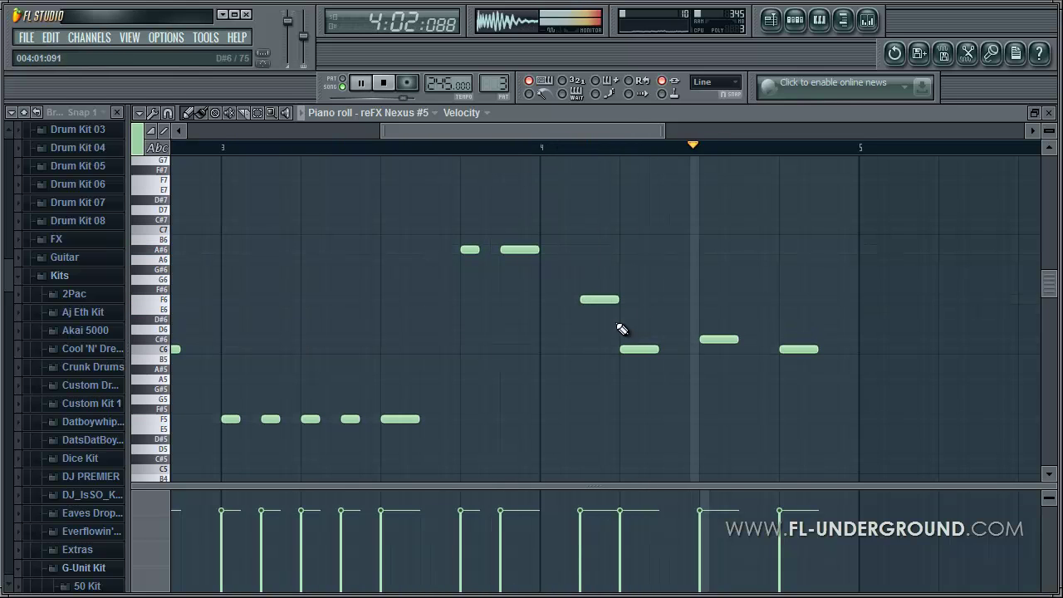
Step: Move the B5 note in bar 2 and the F6 note in bar 4 to the starts of their bars, and close the piano roll
drag(517, 131, 323, 127)
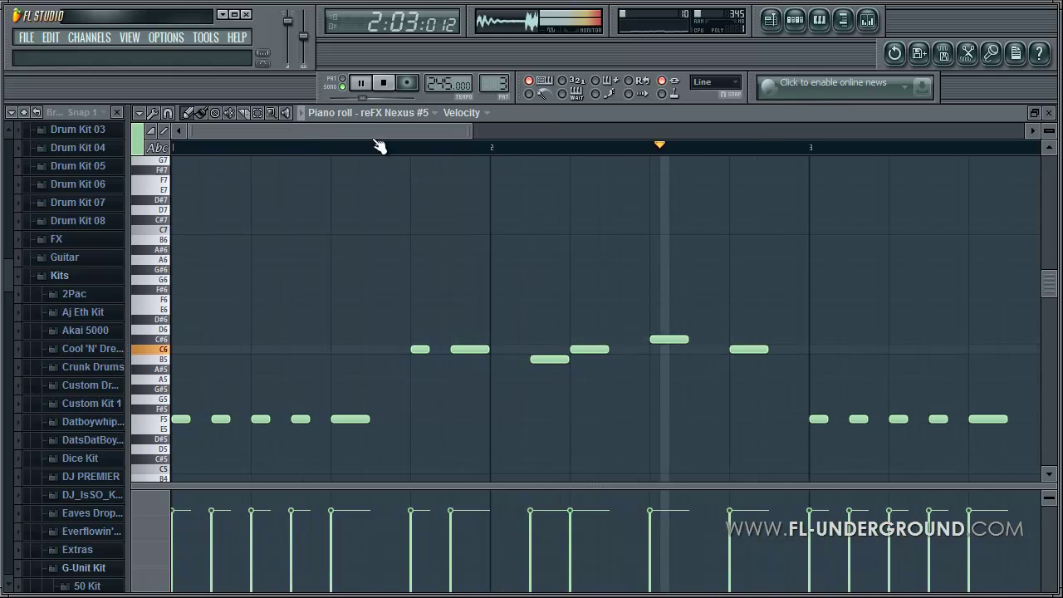
drag(549, 359, 508, 359)
drag(426, 130, 601, 130)
drag(658, 299, 600, 298)
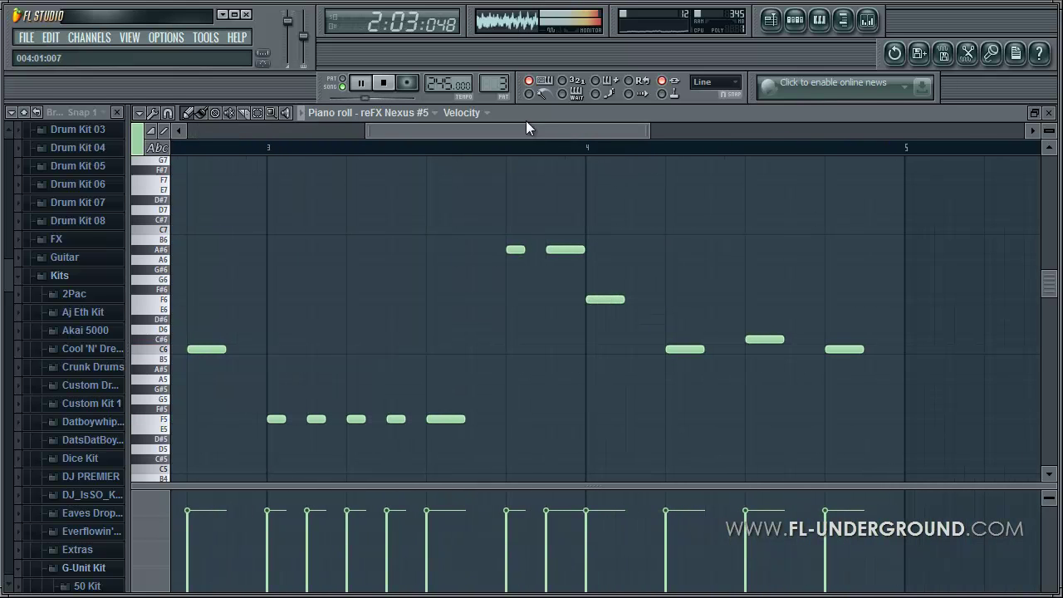
click(1049, 112)
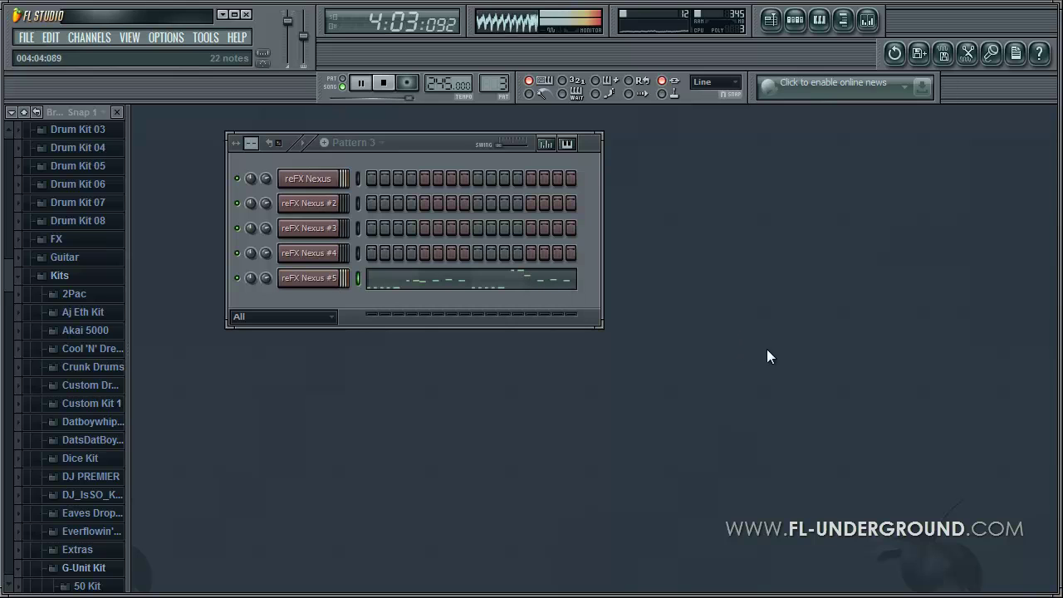
click(383, 82)
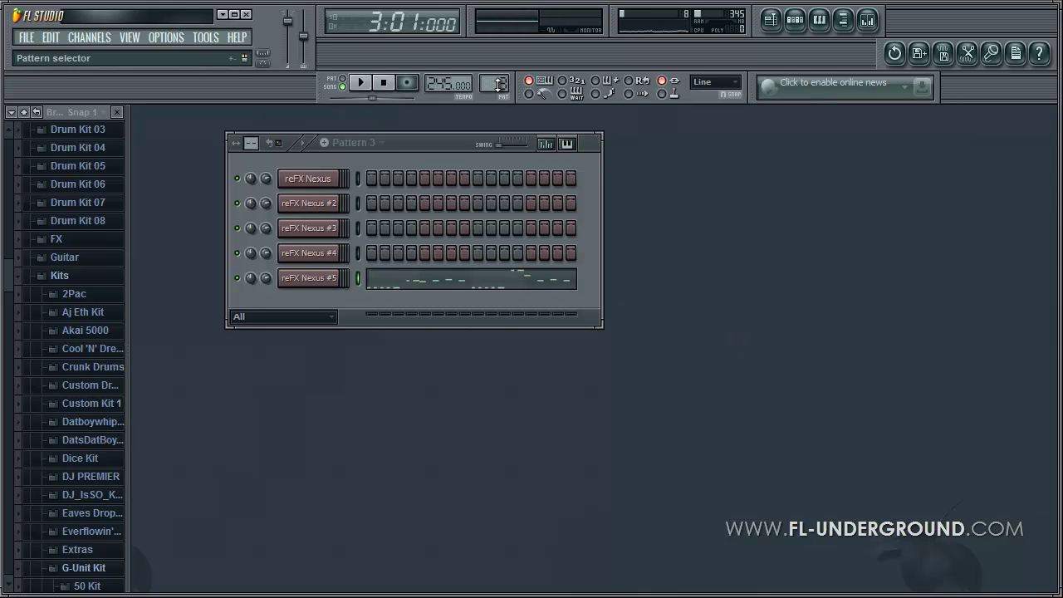
Step: Switch to Pattern 4 and add another reFX Nexus channel
drag(497, 82, 494, 76)
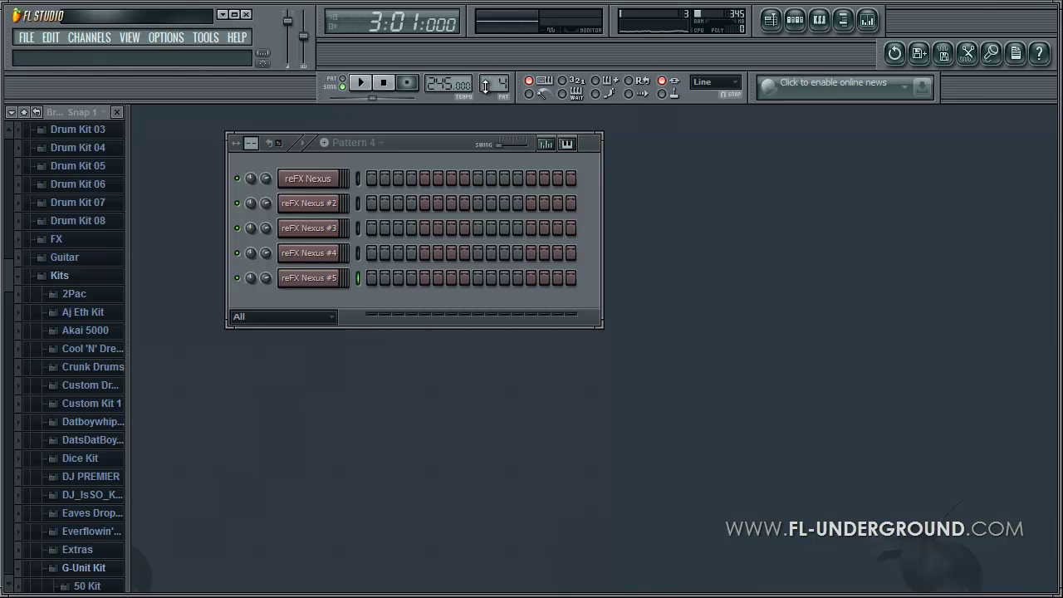
click(88, 37)
mouse_move(90, 64)
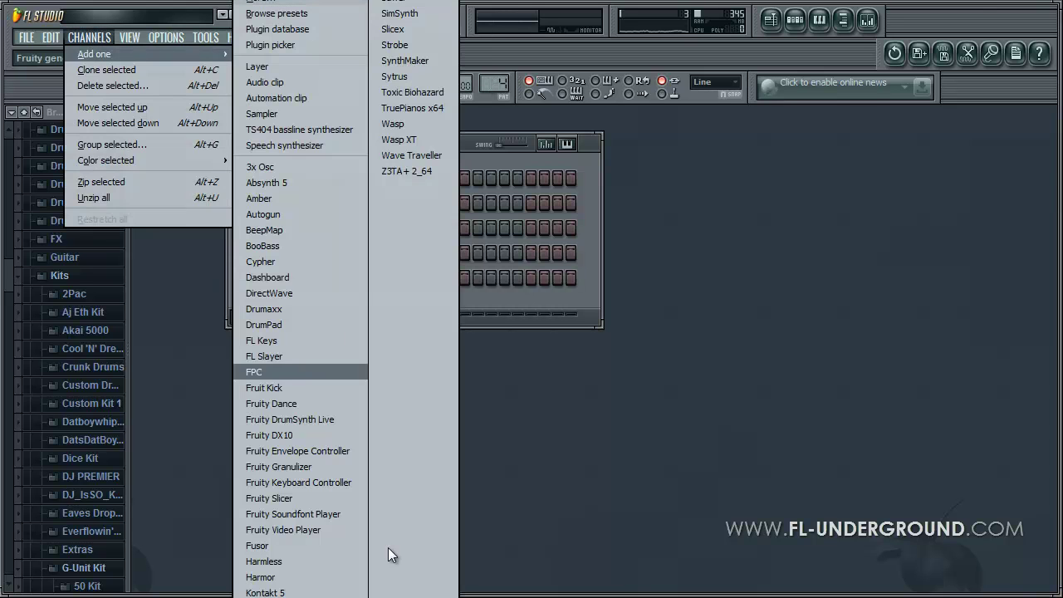
click(365, 592)
drag(582, 303, 671, 237)
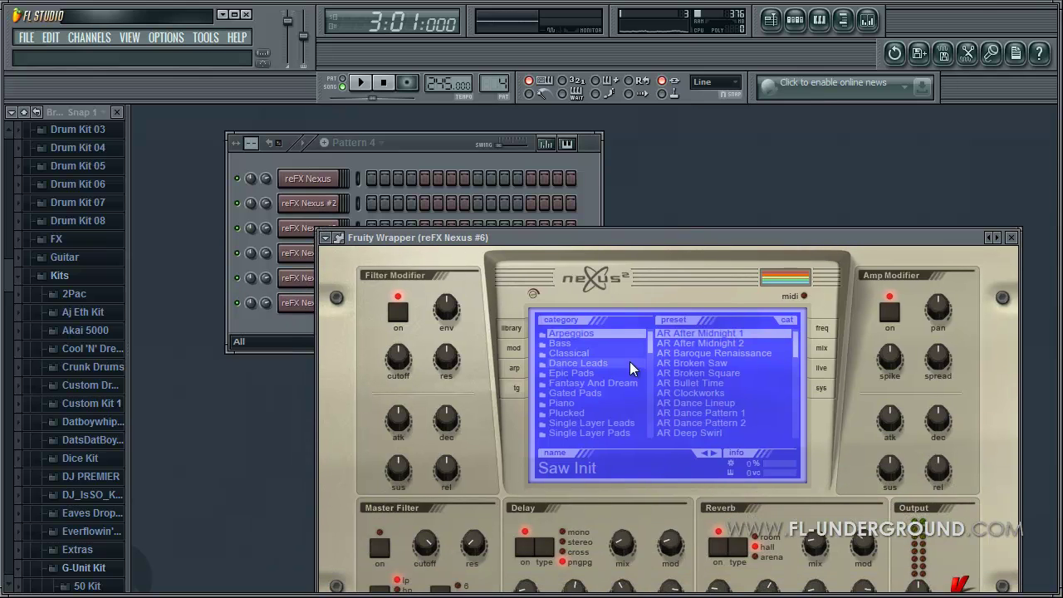
Step: Compare PL Muted Pad and PL Mute Guitars 1 and 2 in the Plucked category, load PL Mute Guitars 1, and close the plugin
click(596, 413)
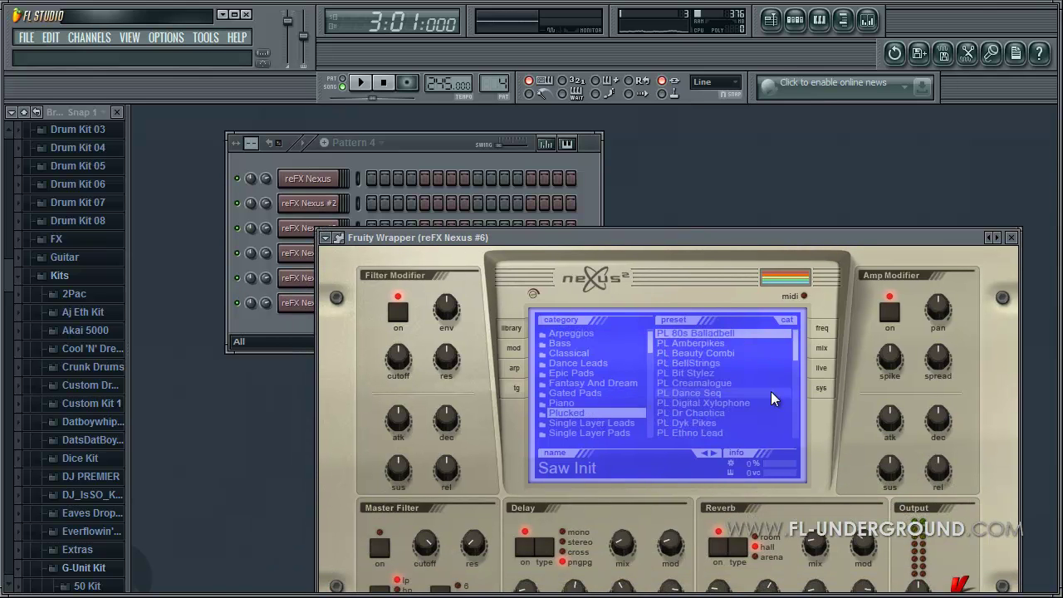
scroll(719, 403, down, 3)
scroll(723, 411, down, 3)
click(721, 405)
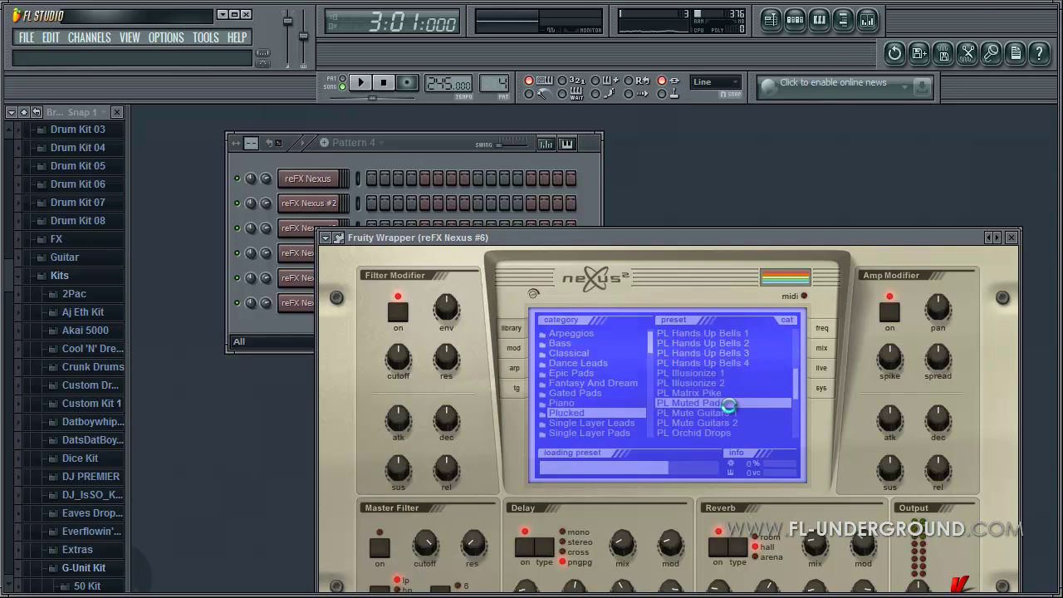
click(723, 415)
click(724, 423)
click(723, 413)
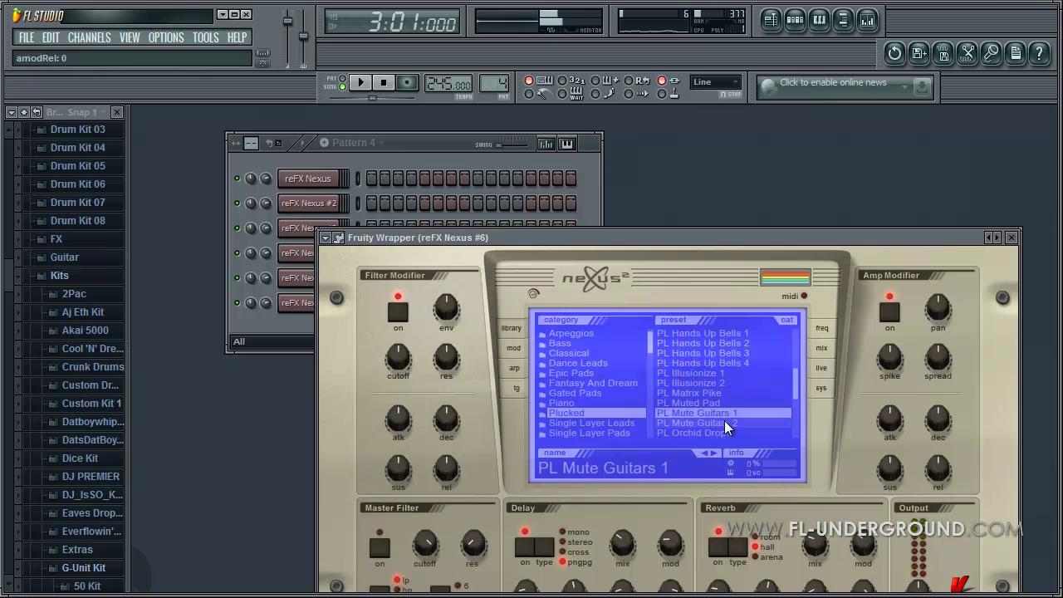
click(723, 422)
click(721, 413)
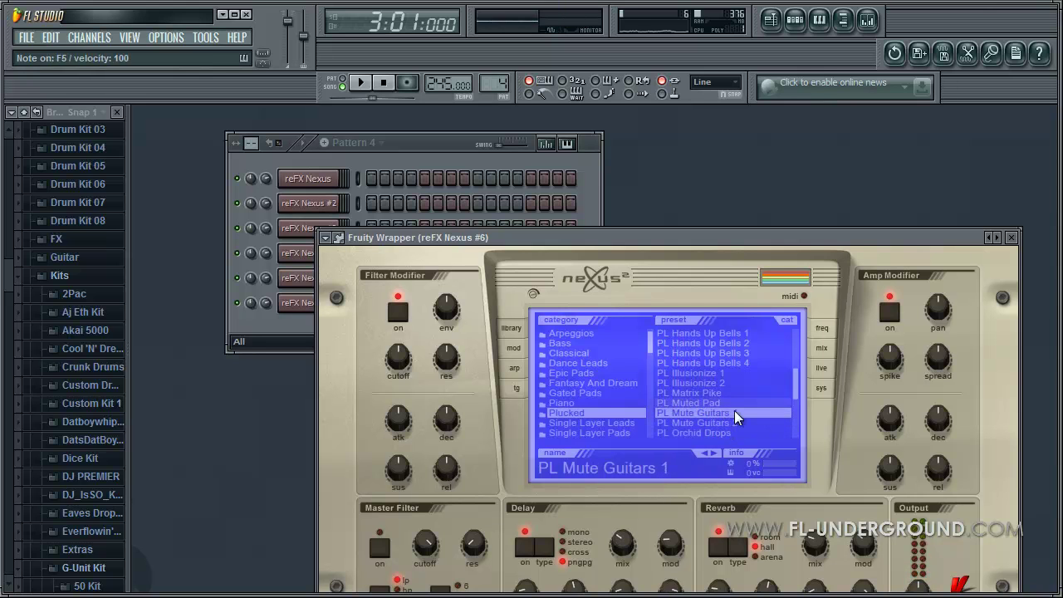
click(1011, 238)
Step: In the reFX Nexus #6 piano roll, enter a short C6 note on every beat of bars 1 and 2
right_click(335, 306)
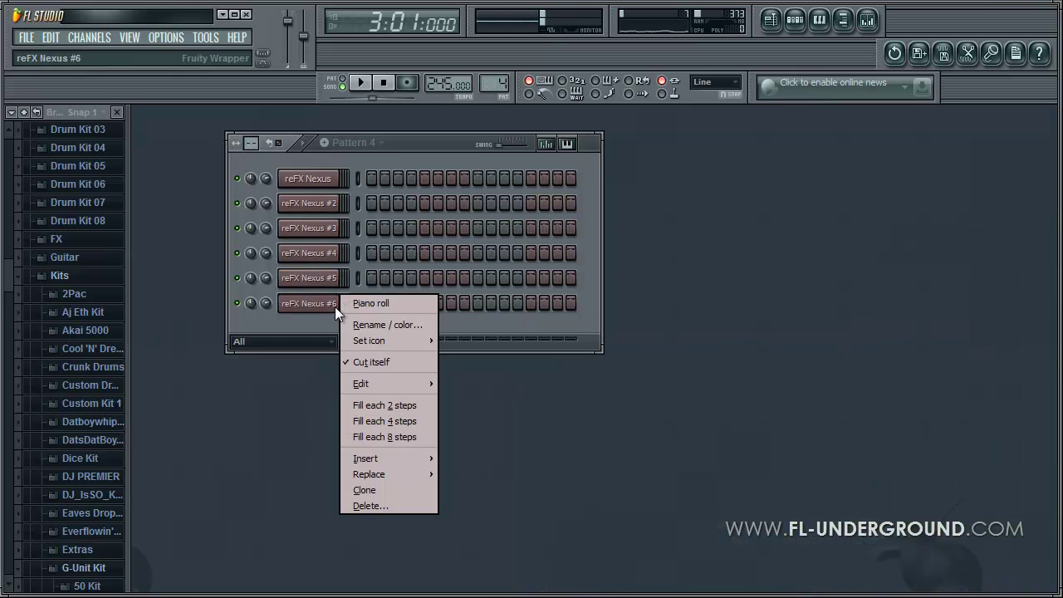
click(357, 302)
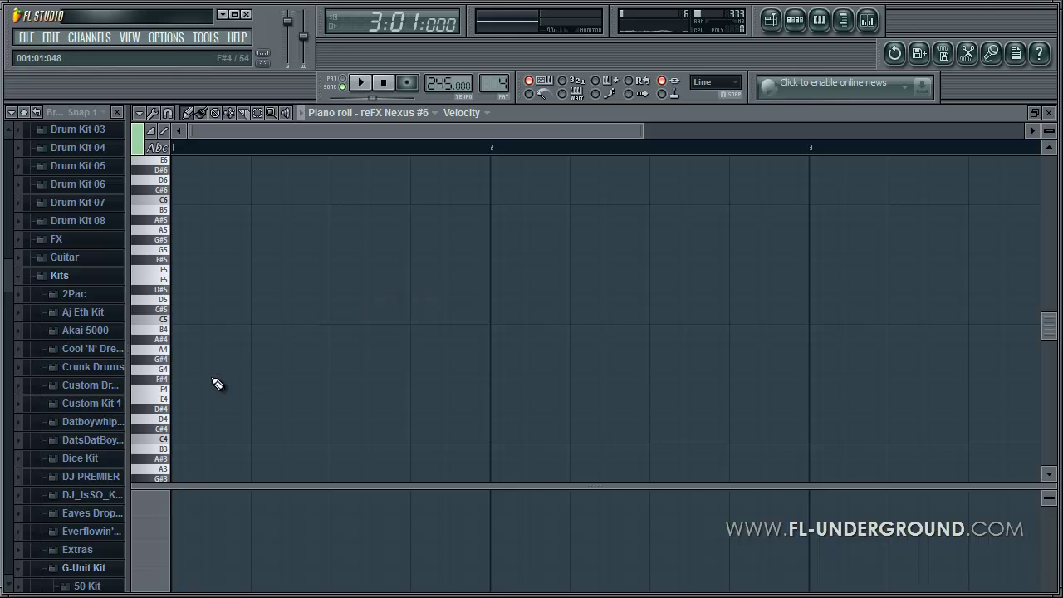
drag(181, 443, 204, 289)
click(260, 290)
click(340, 290)
click(420, 290)
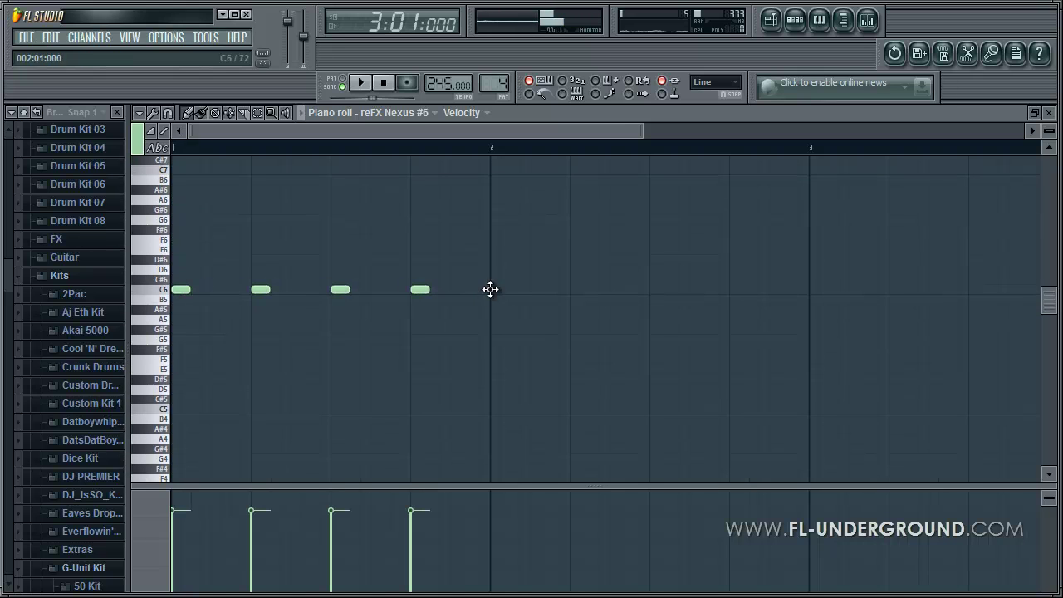
click(500, 290)
click(579, 290)
click(659, 290)
key(space)
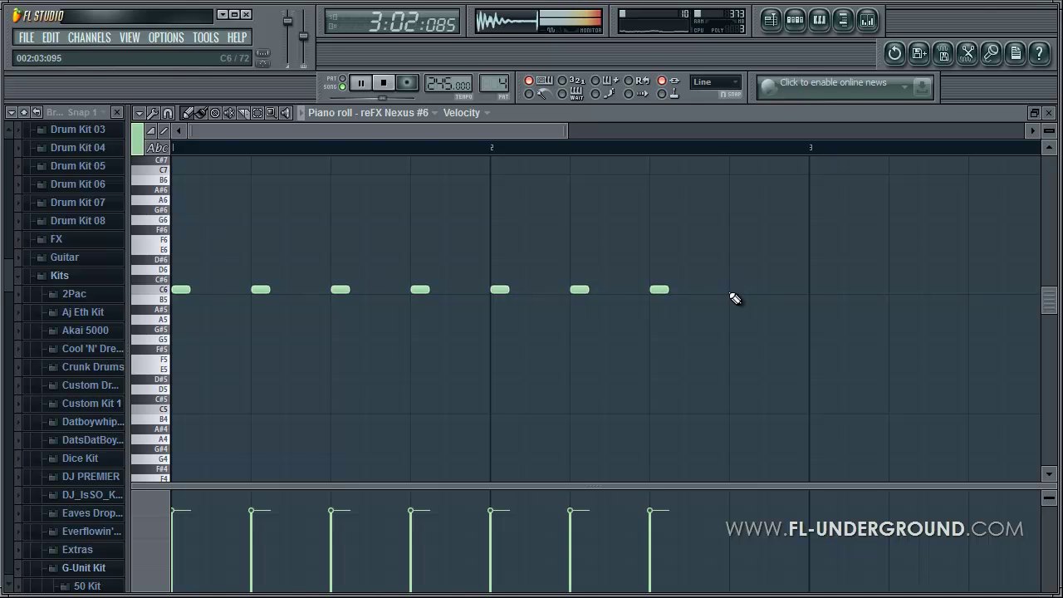
Step: Stop playback and place Pattern 4 at bar 1 on Track 4 of the playlist
key(space)
key(F5)
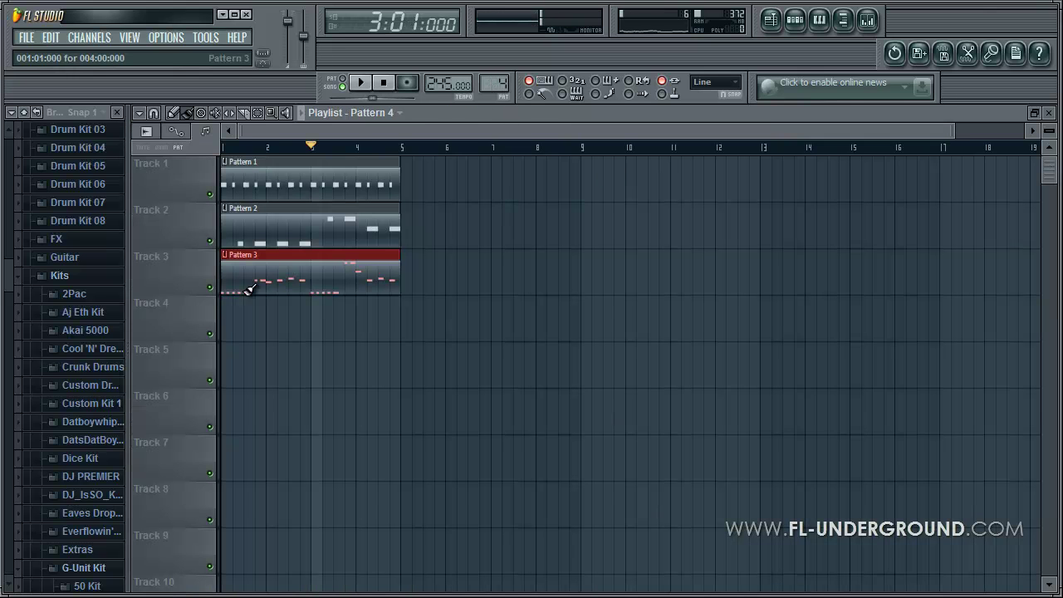
click(221, 331)
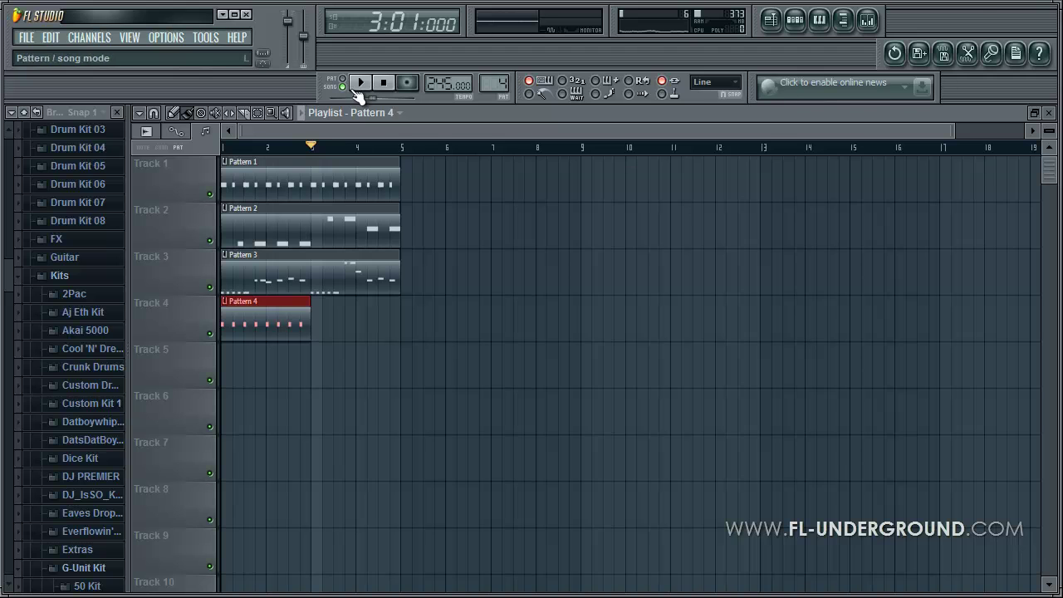
Step: In the reFX Nexus #6 piano roll, enter a short C#6 note on every beat of bar 3
click(359, 85)
key(F7)
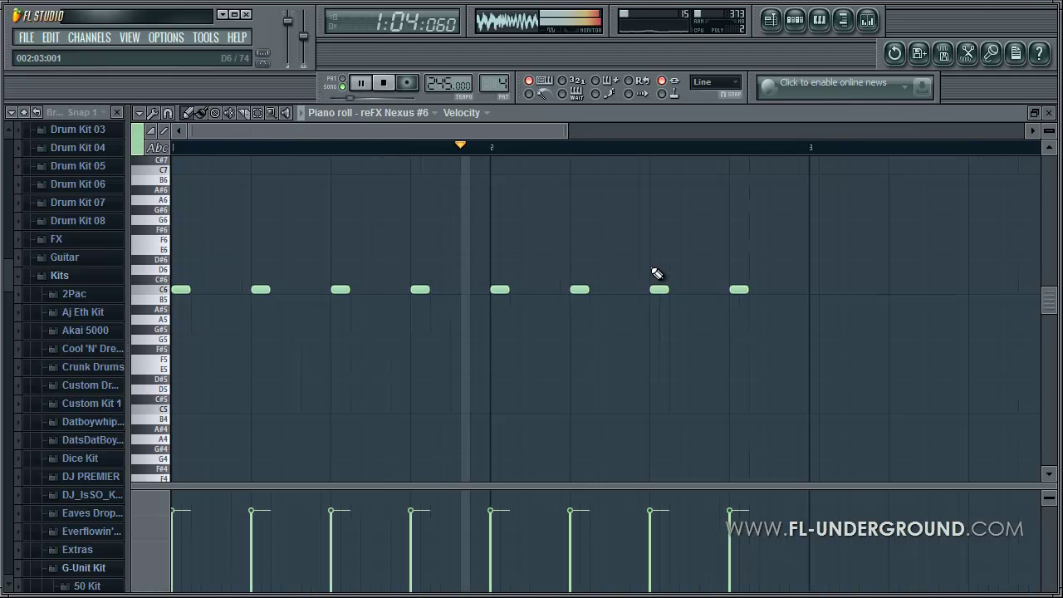
key(space)
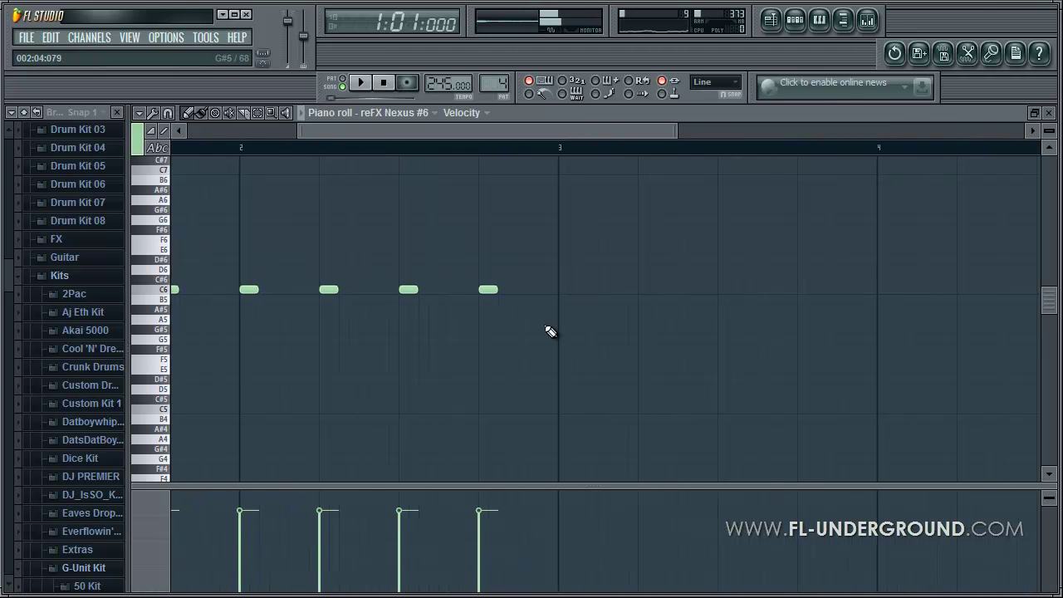
scroll(552, 331, up, 3)
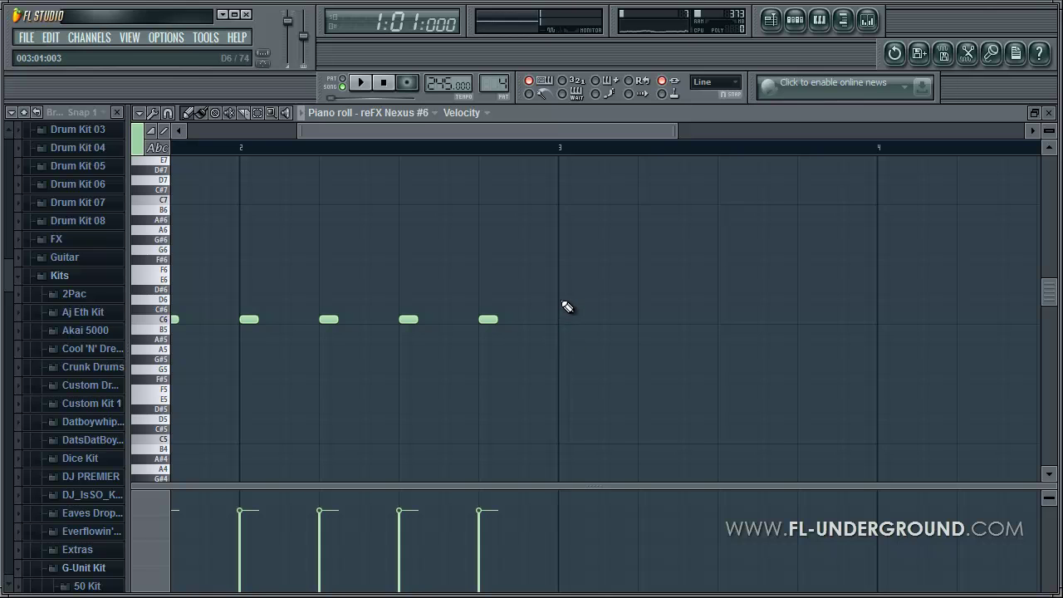
click(564, 308)
click(646, 309)
click(719, 309)
Step: Enter short G#5 notes on beats 1 and 2 and G5 notes on beats 3 and 4 of bar 4, and audition them
drag(879, 385, 878, 358)
drag(397, 130, 574, 130)
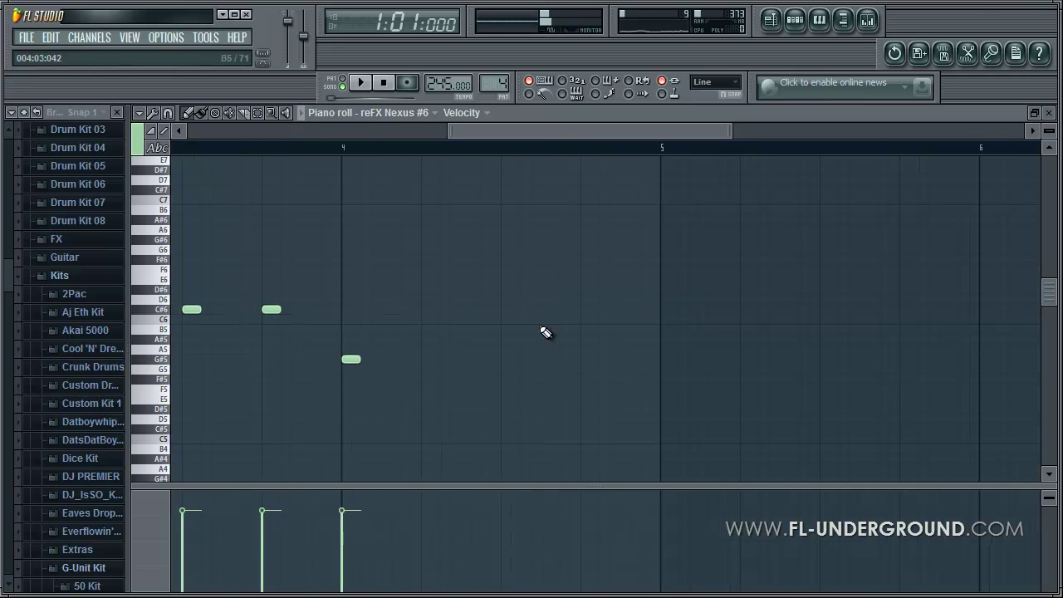
click(419, 360)
click(496, 370)
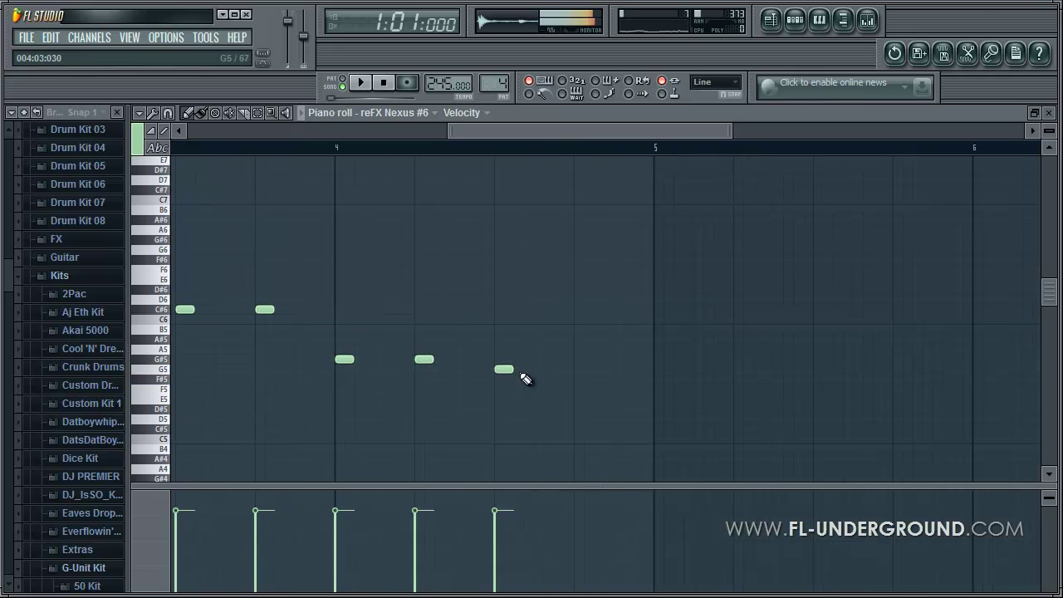
click(579, 370)
key(space)
drag(533, 130, 399, 130)
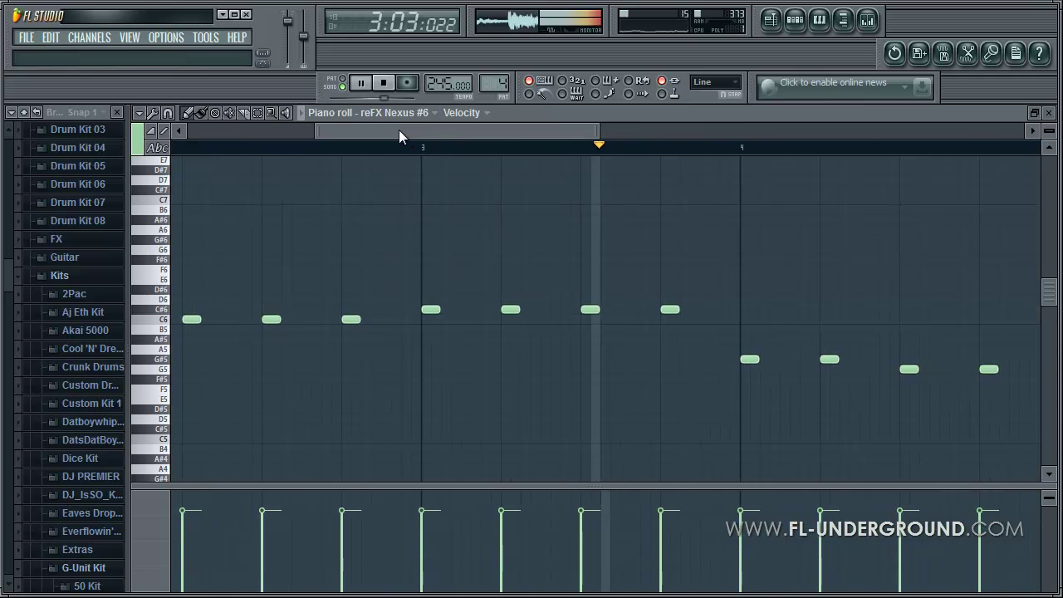
click(1053, 116)
key(space)
Step: Select all notes of the reFX Nexus #6 channel and transpose them up one octave, starting at C7
right_click(336, 303)
click(374, 306)
key(ctrl+a)
key(ctrl+Up)
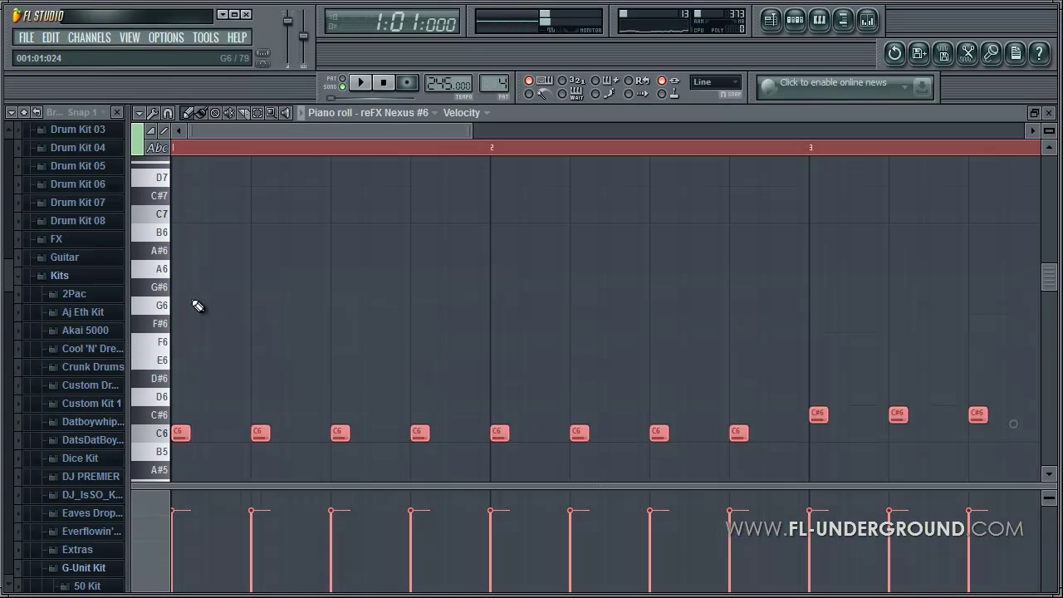
key(Down)
drag(178, 432, 145, 221)
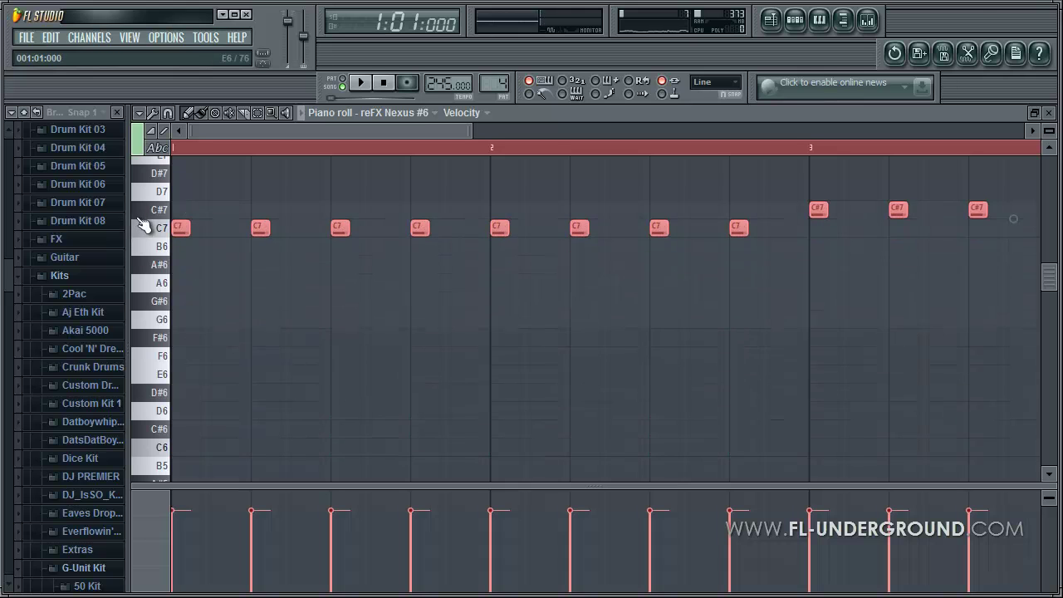
Step: Play the song to hear the transposed pluck with the other patterns, close the piano roll, and stop playback
key(space)
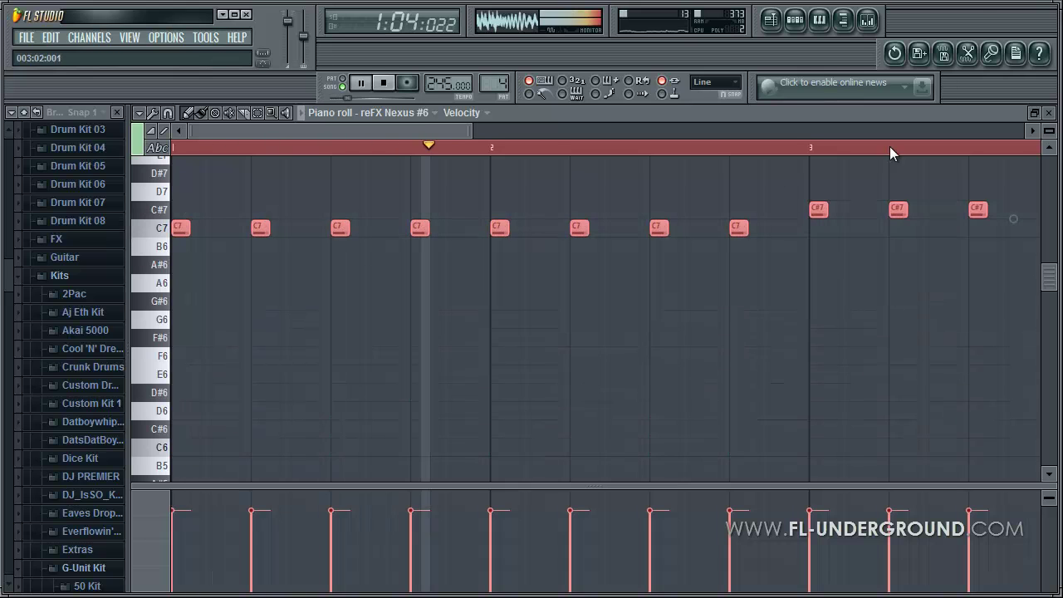
click(1048, 112)
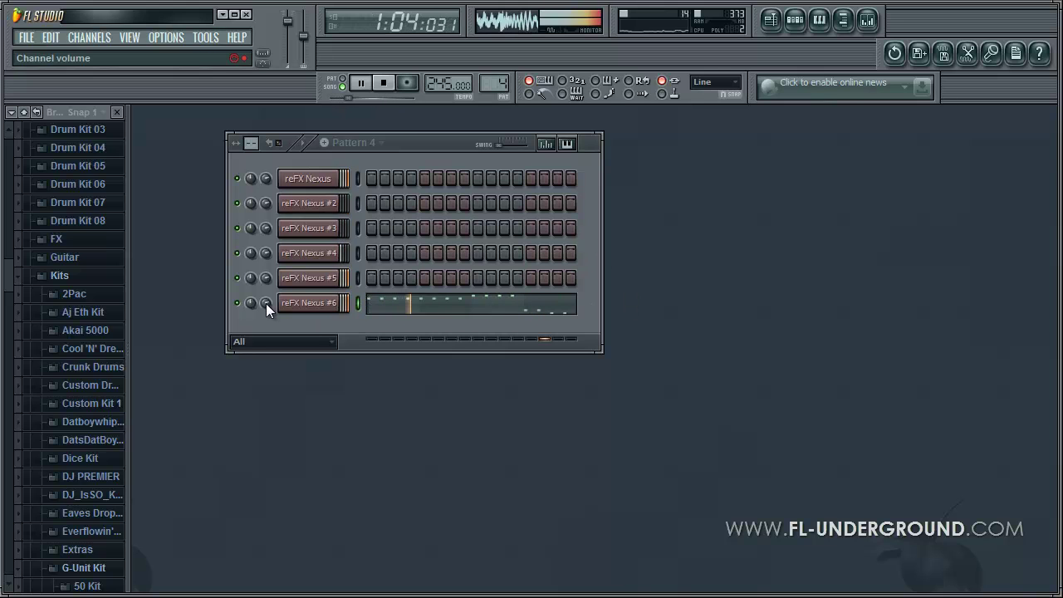
key(space)
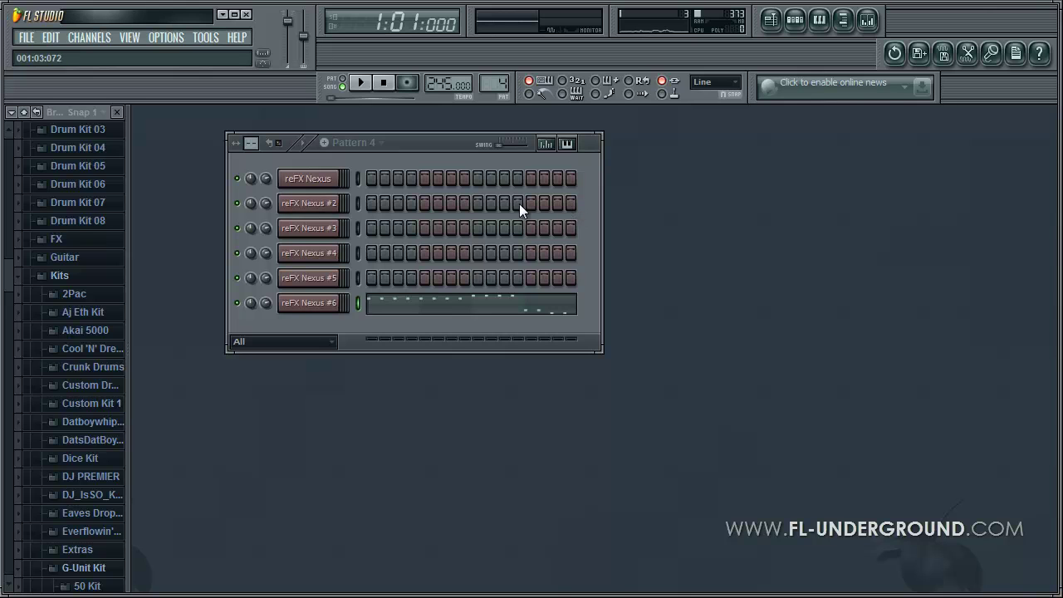
click(367, 83)
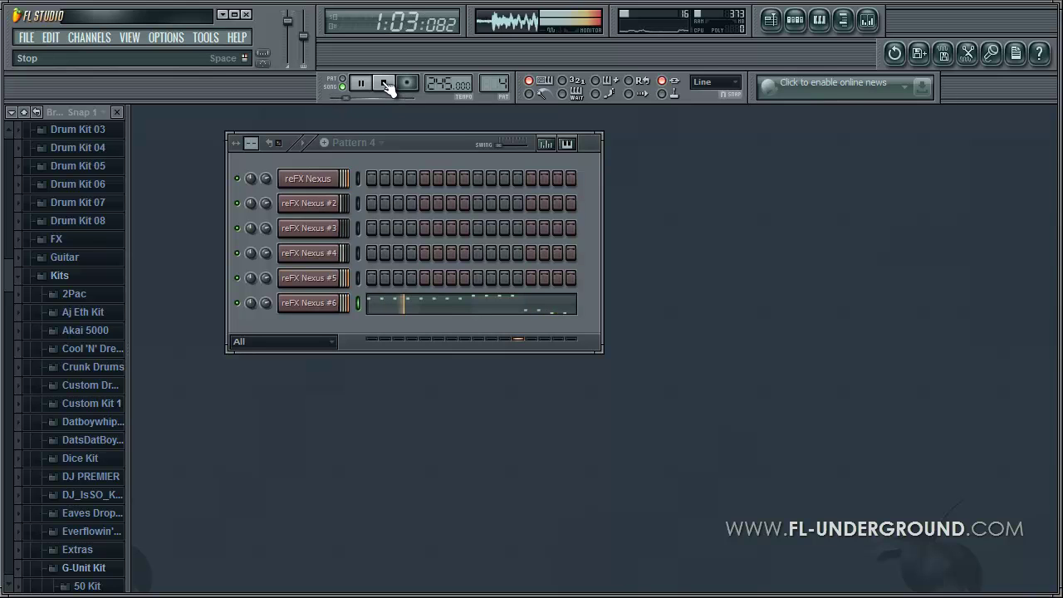
click(385, 83)
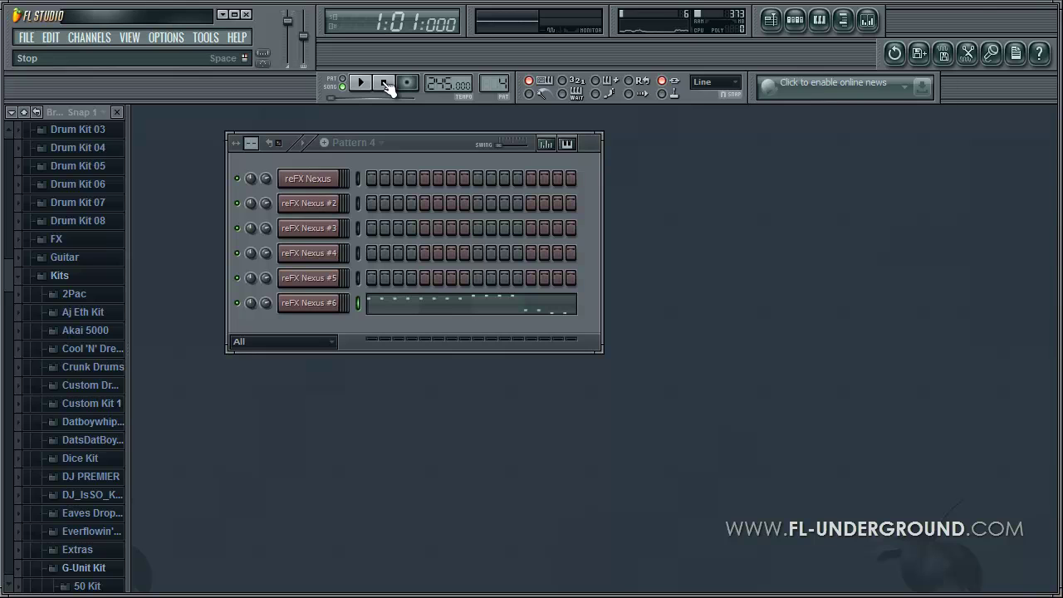